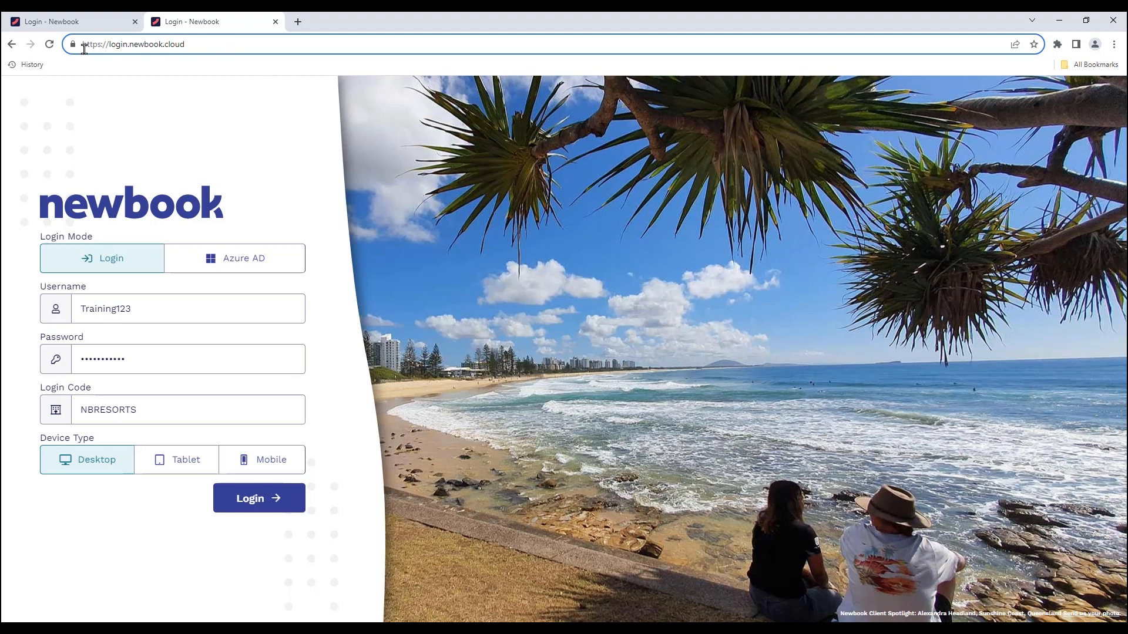
Step: Log in to Newbook on the desktop device type with the prefilled username, password and login code
click(198, 26)
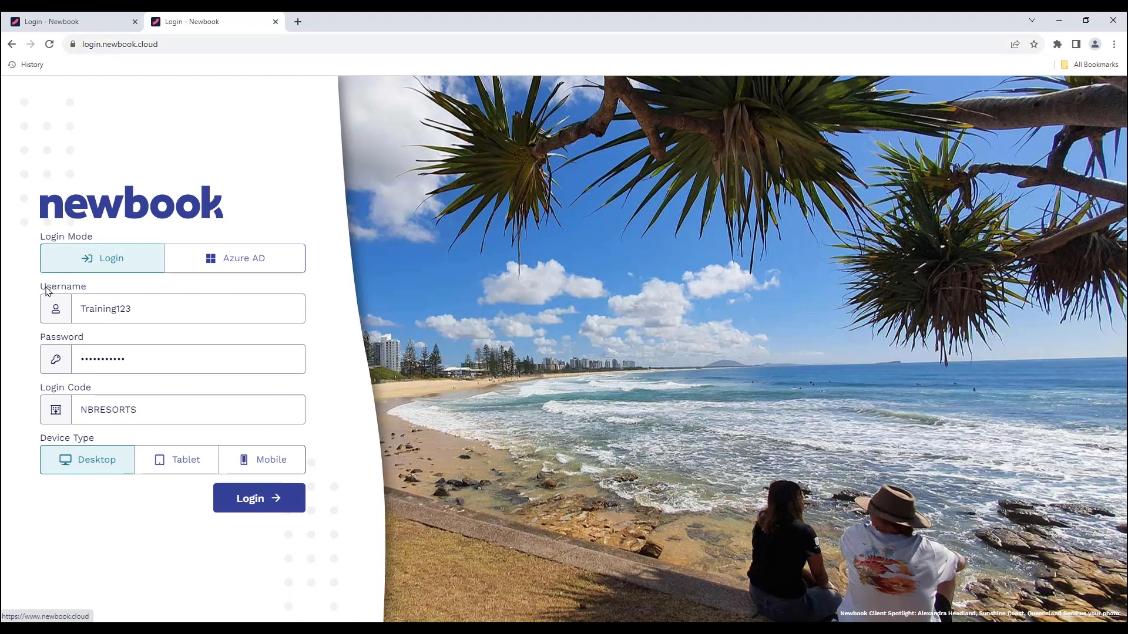
drag(41, 286, 93, 293)
drag(40, 340, 88, 356)
drag(40, 389, 99, 395)
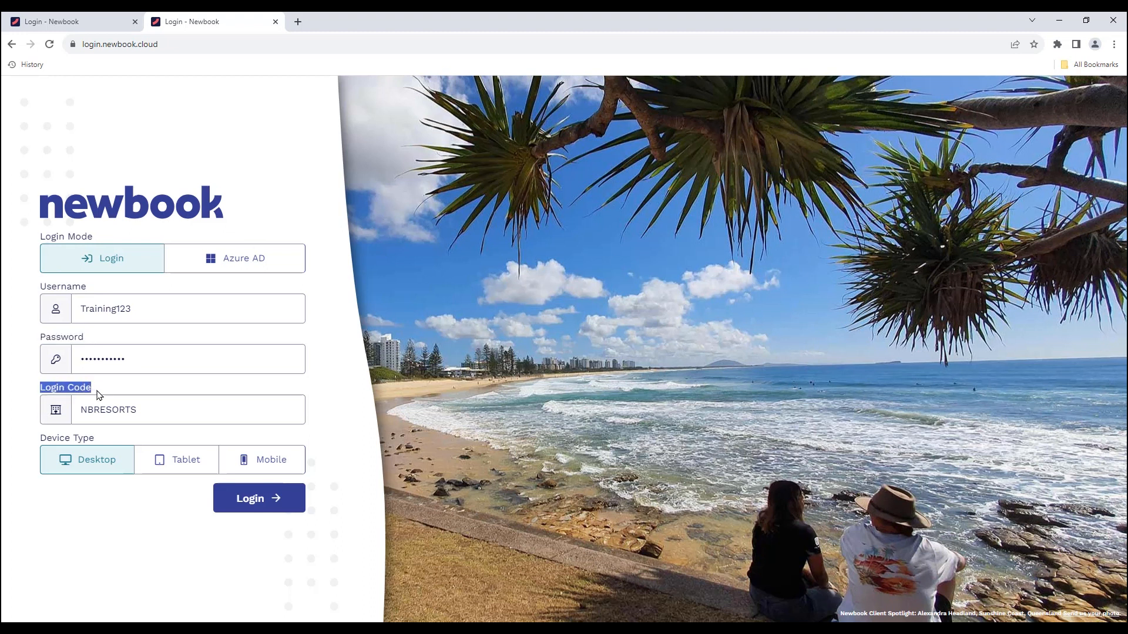
click(322, 526)
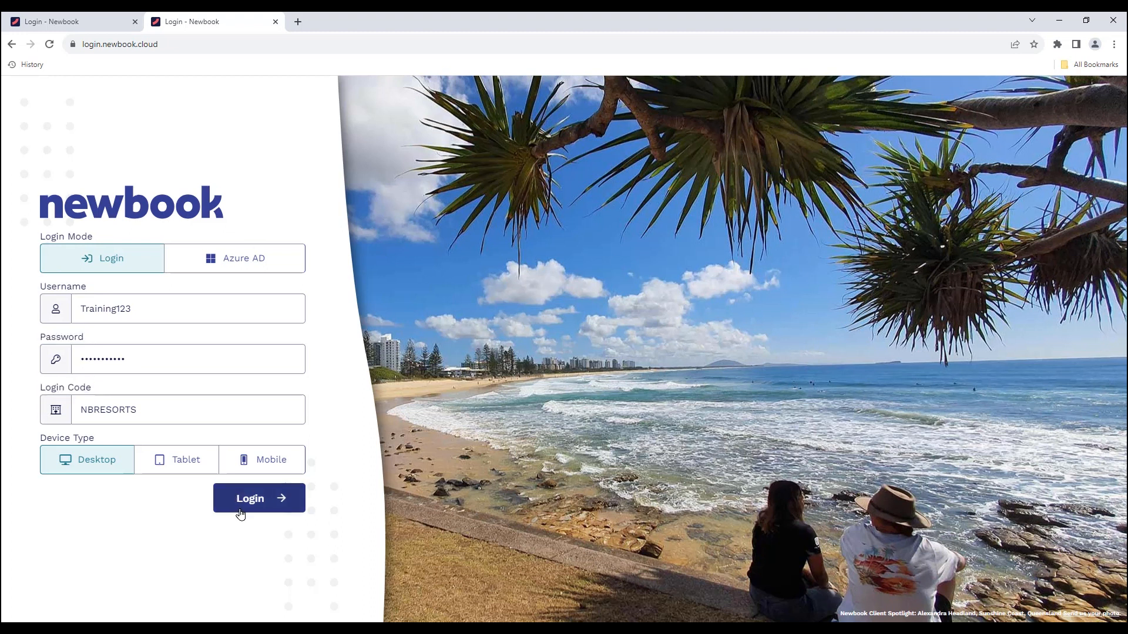
click(262, 497)
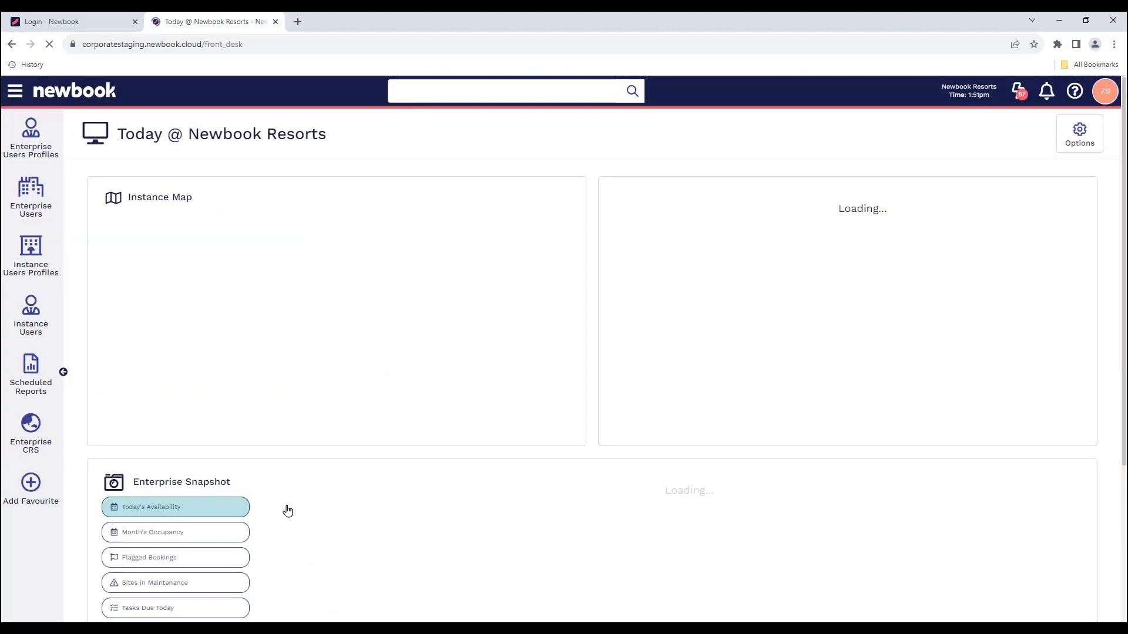
Step: Bring up the login option for NewBook Cairn's Resort from its pin on the Instance Map
drag(122, 135, 340, 151)
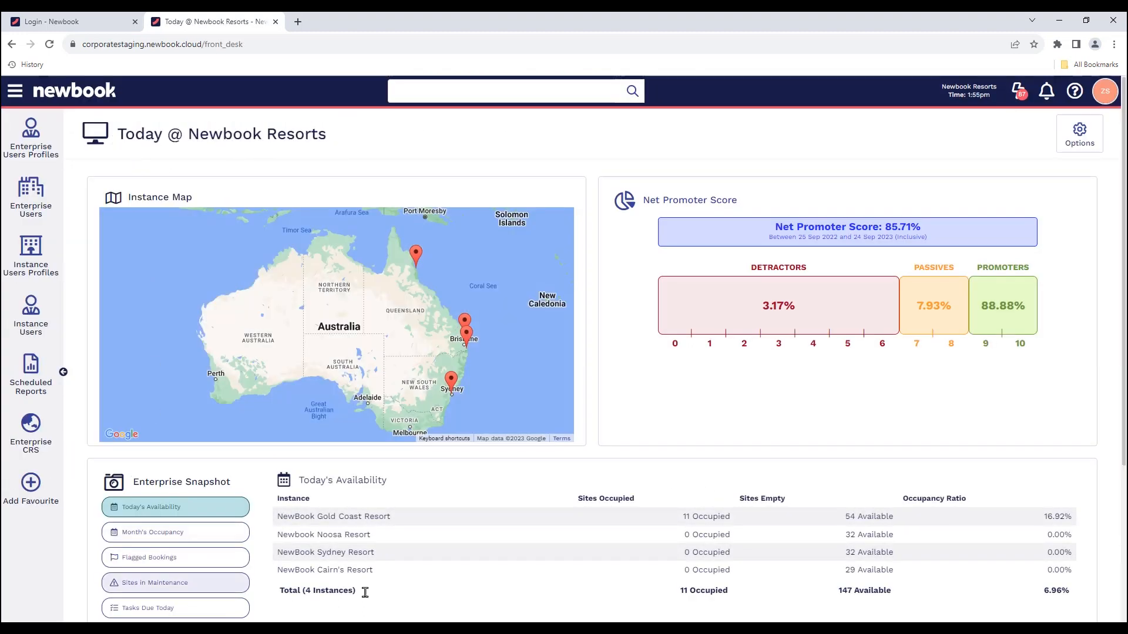
click(1082, 134)
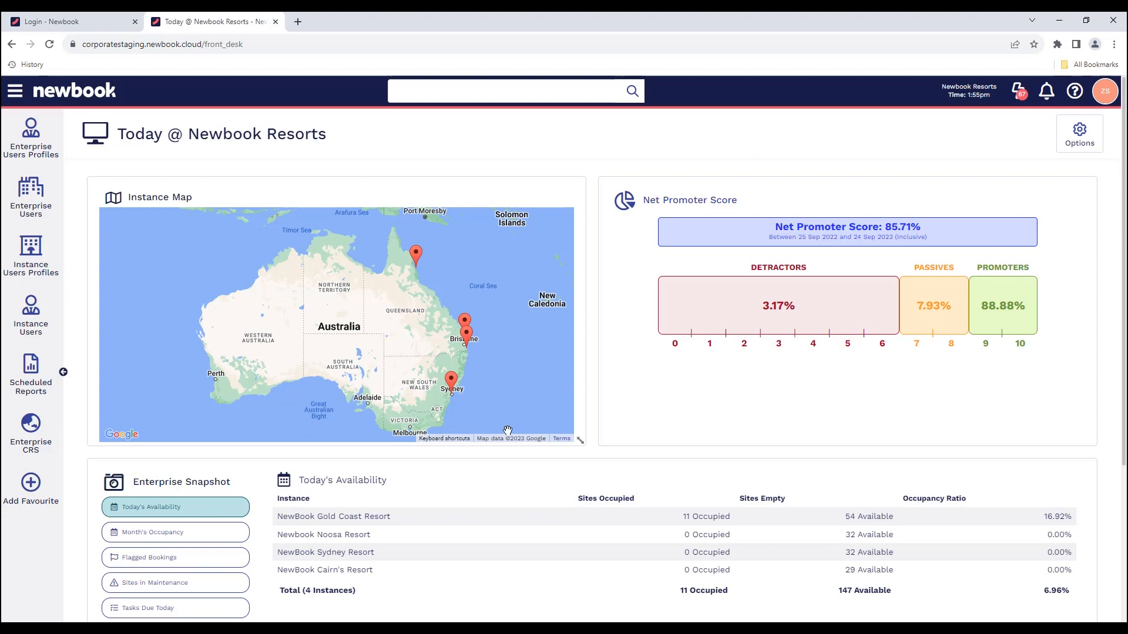
drag(446, 270, 413, 269)
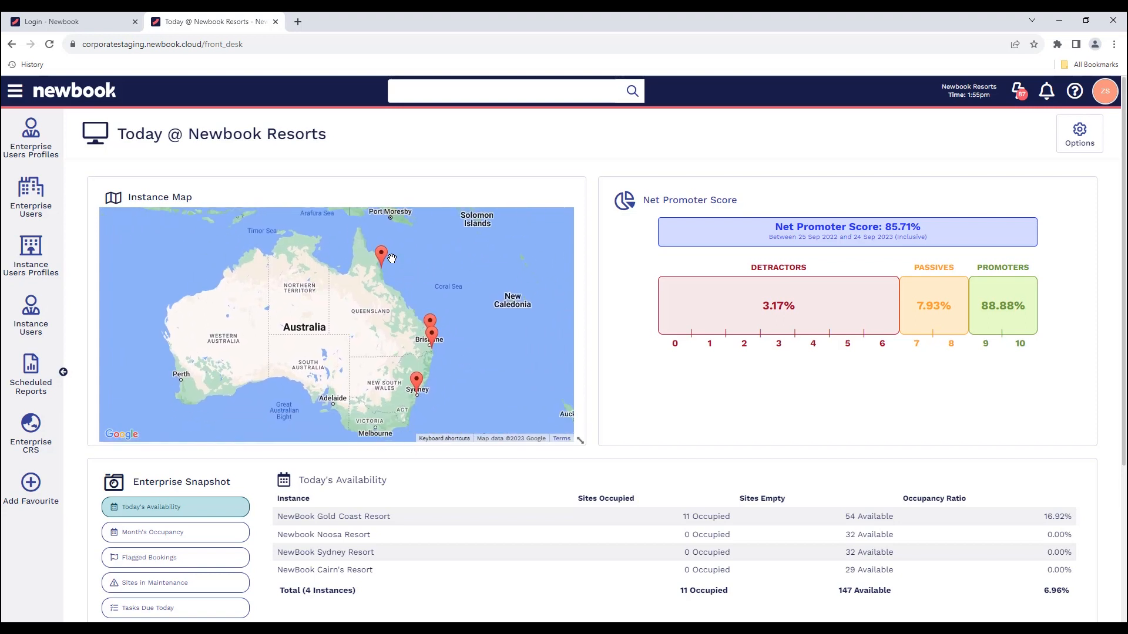
click(383, 257)
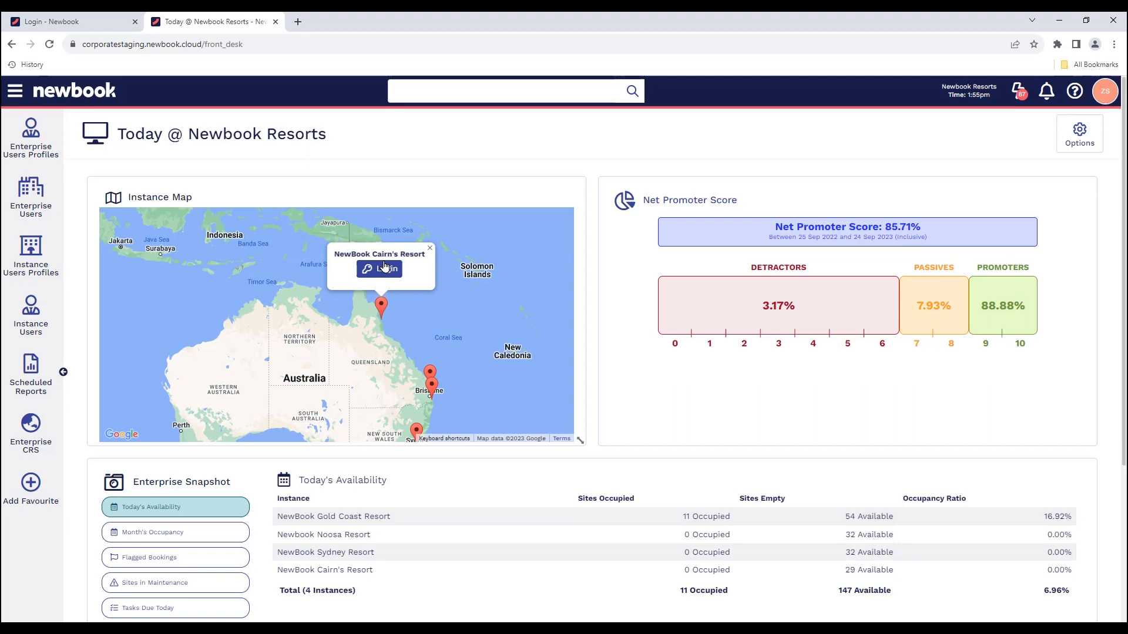
click(385, 269)
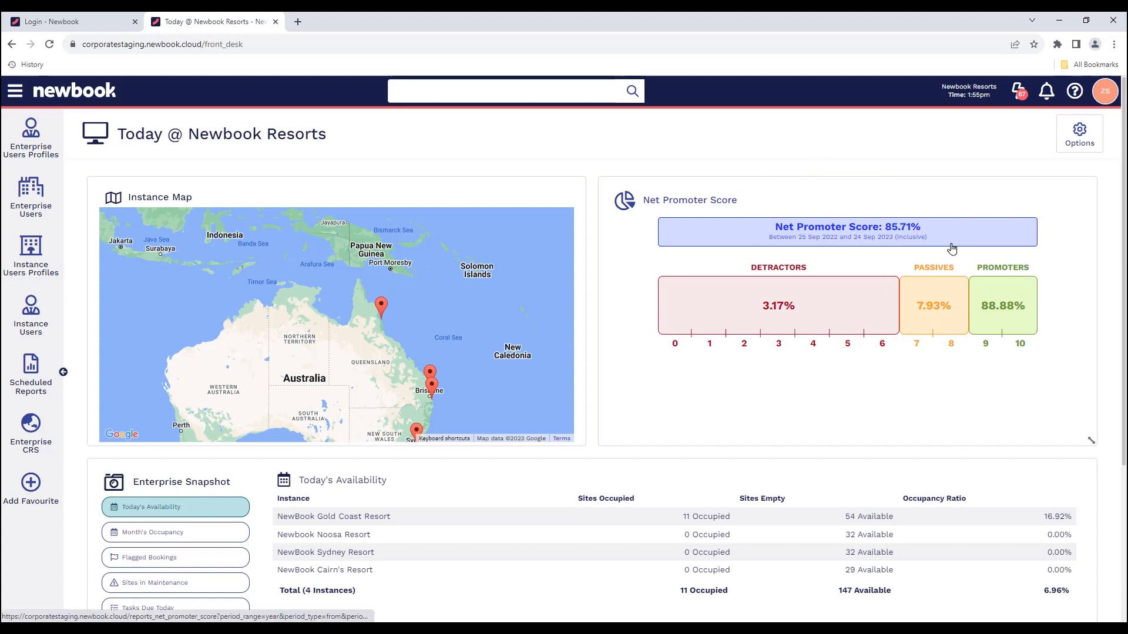
Step: Examine the Enterprise Snapshot's Today's Availability table for each resort's occupied sites, empty sites and occupancy ratio
scroll(951, 249, down, 3)
drag(132, 306, 233, 313)
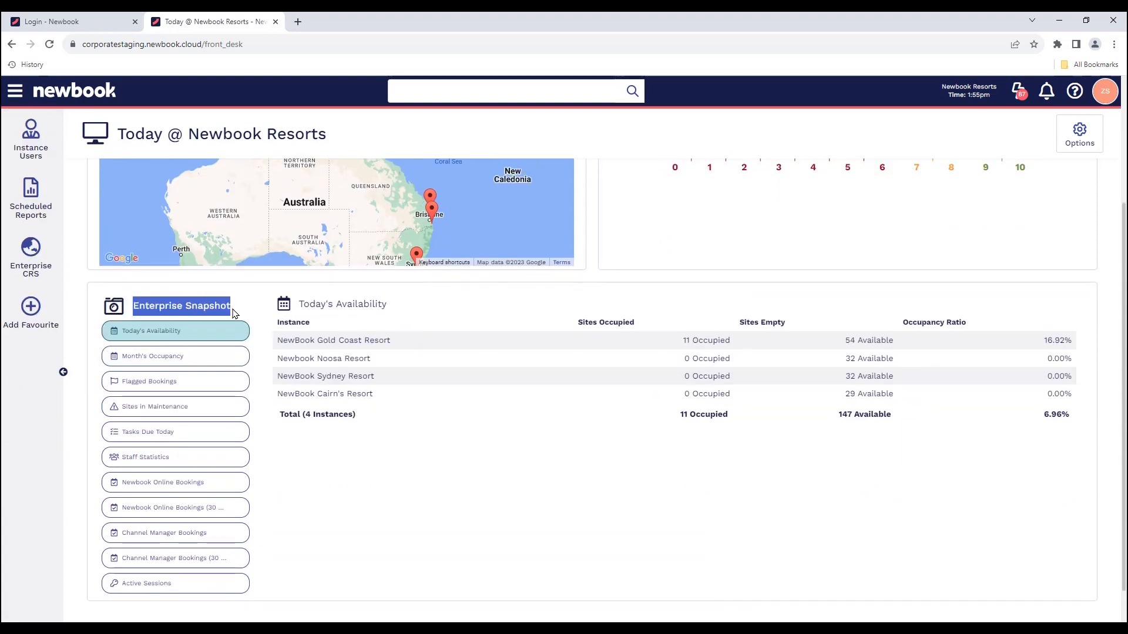
click(228, 308)
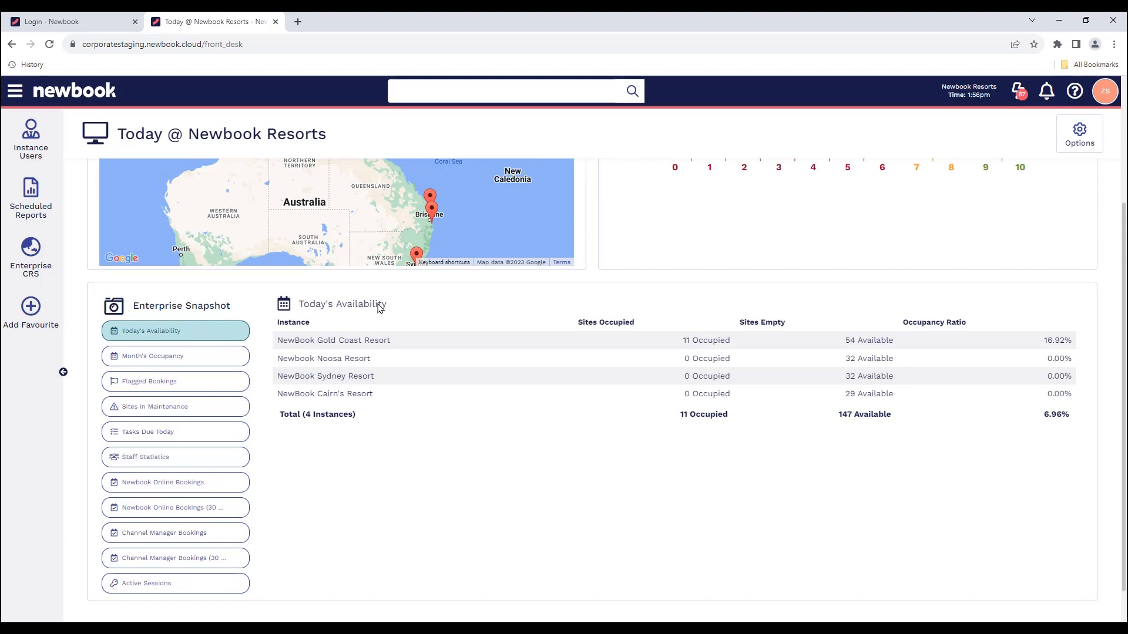
drag(398, 344, 308, 357)
drag(391, 376, 328, 377)
drag(407, 394, 322, 392)
click(399, 404)
drag(683, 343, 725, 362)
drag(686, 377, 718, 395)
drag(844, 341, 892, 341)
drag(844, 359, 982, 323)
click(985, 327)
drag(1070, 415, 1029, 415)
scroll(1016, 445, up, 3)
drag(118, 134, 355, 134)
click(359, 137)
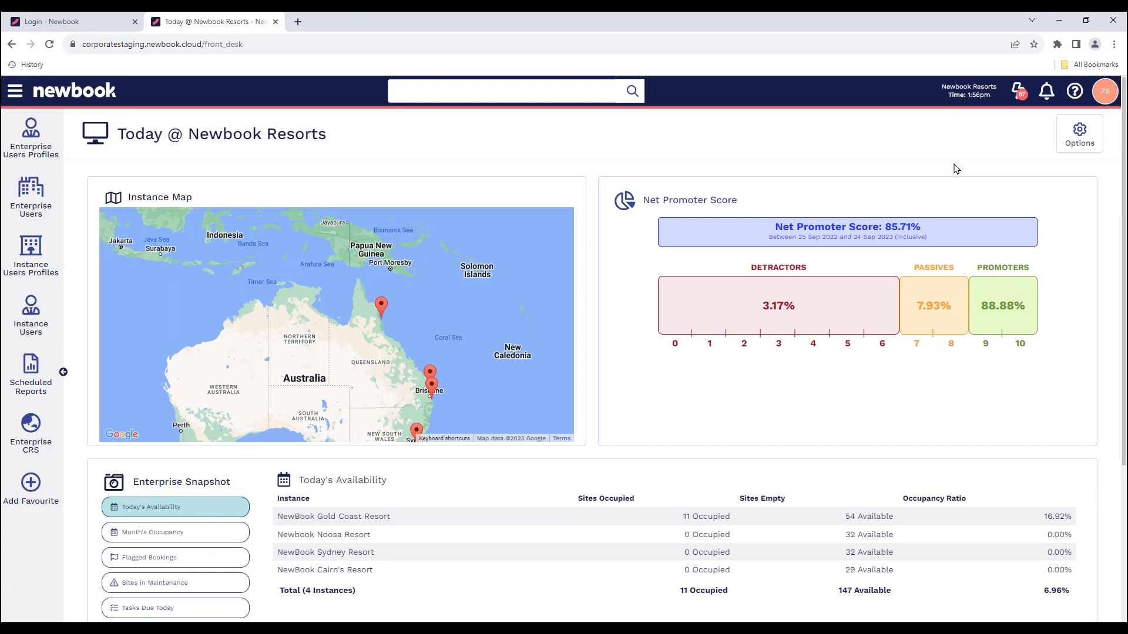
Step: Hide the Net Promoter Score tile in your own dashboard configuration, save it, and stretch the Instance Map tile to full width
click(1084, 133)
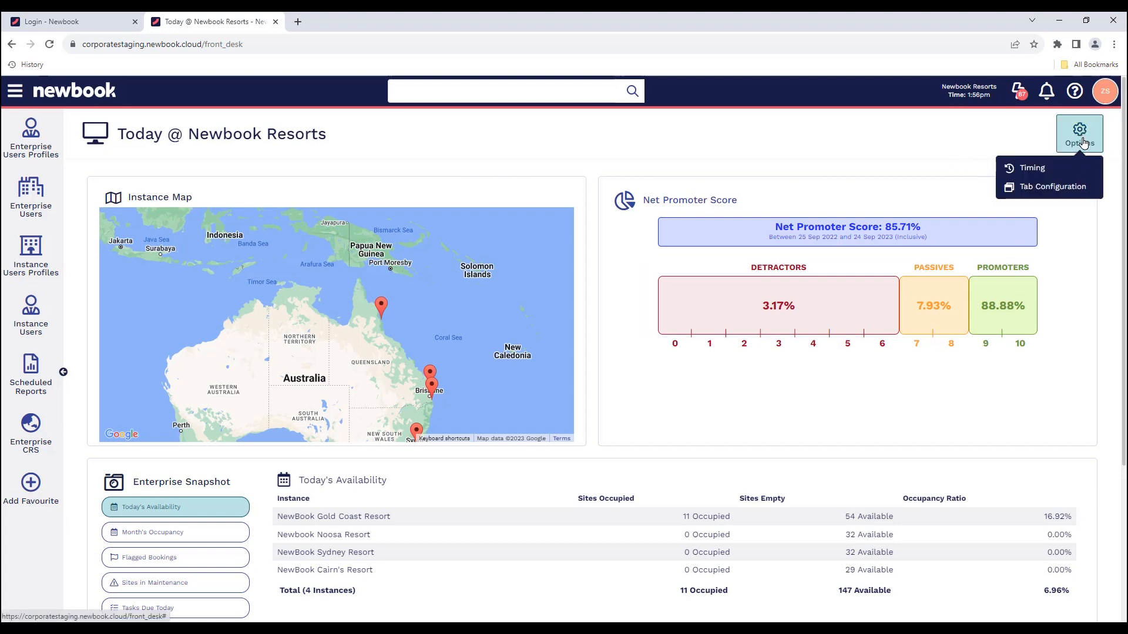
click(1041, 187)
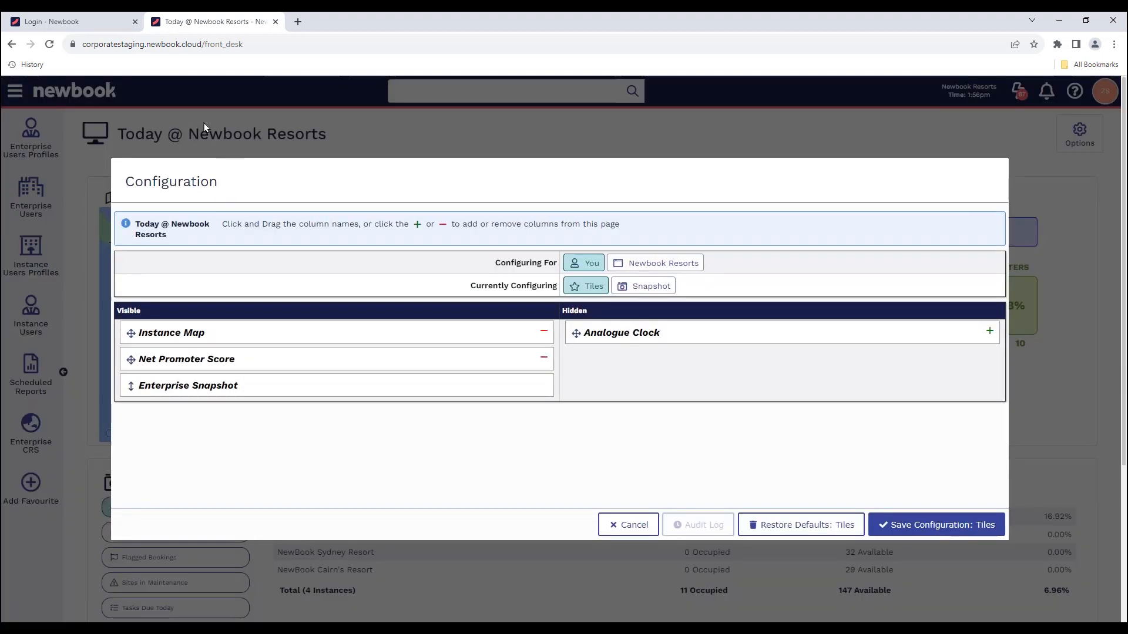
drag(495, 264, 559, 267)
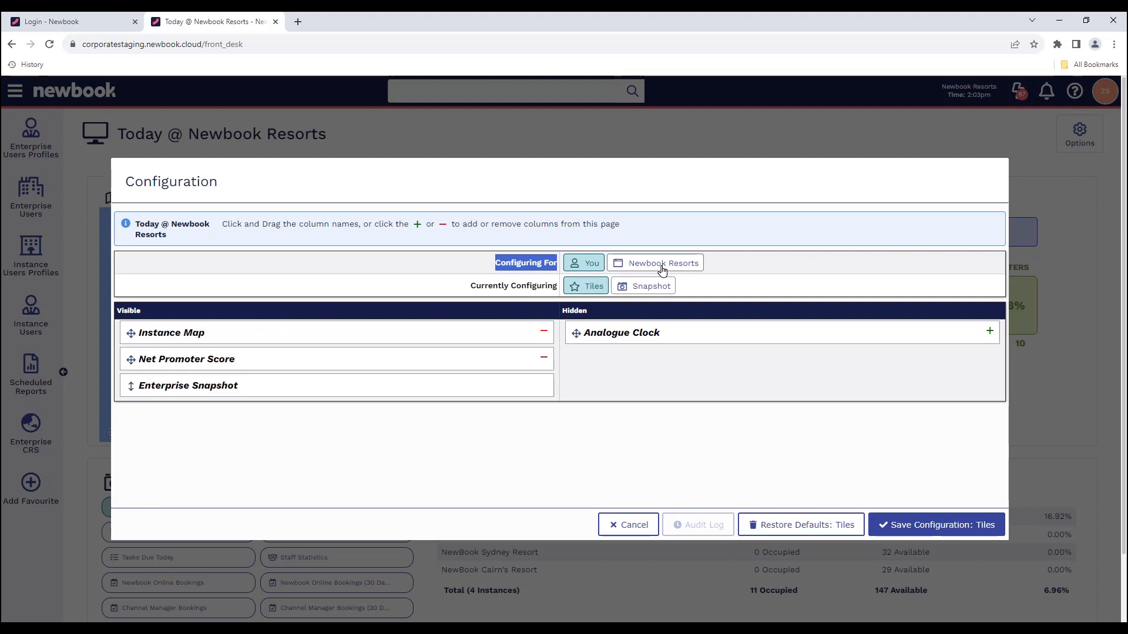
drag(467, 289, 559, 295)
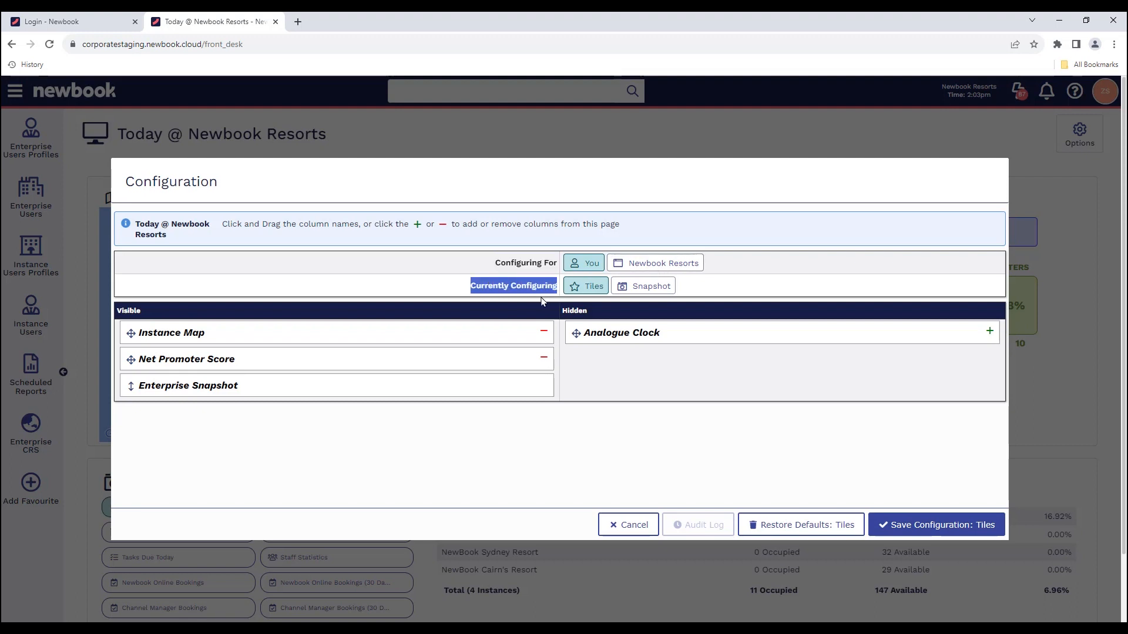
click(542, 301)
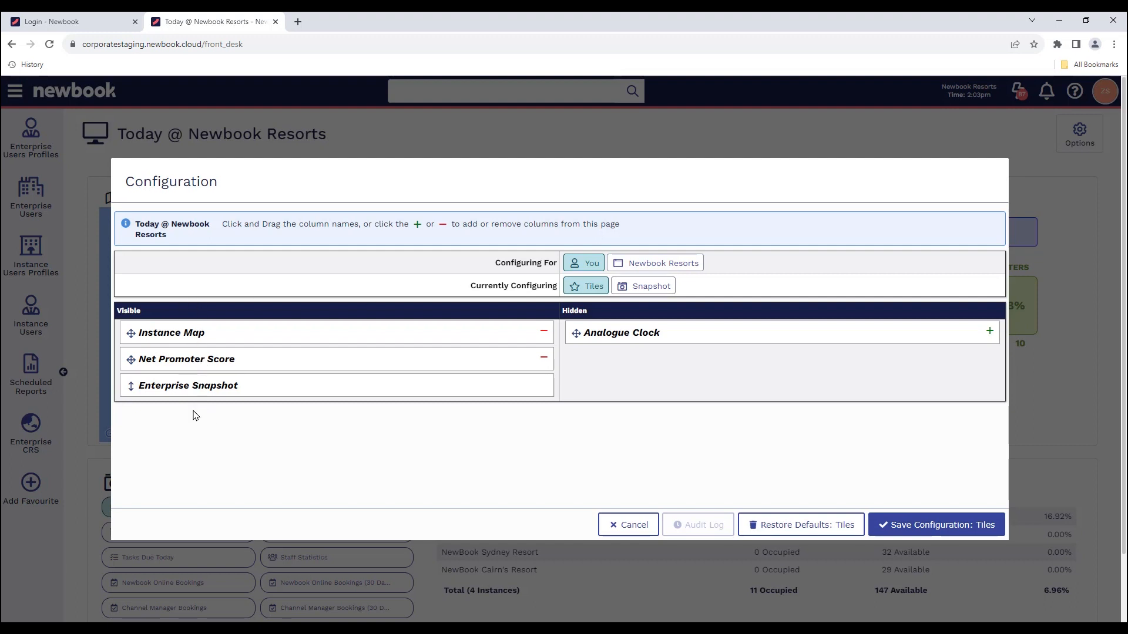
click(544, 357)
click(914, 524)
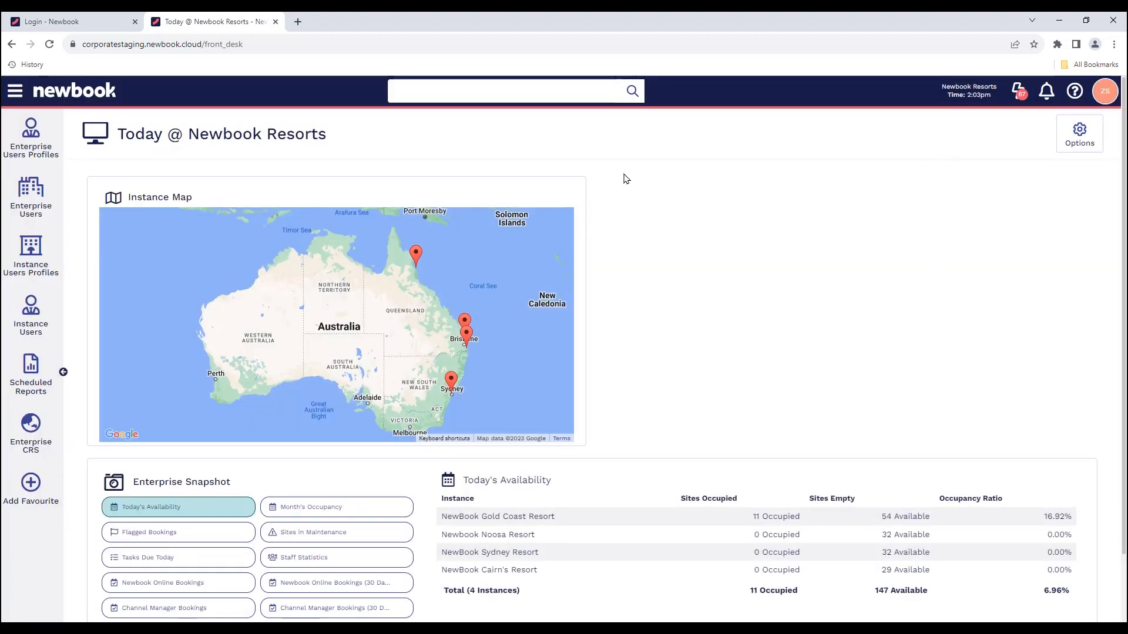
drag(584, 441, 1092, 445)
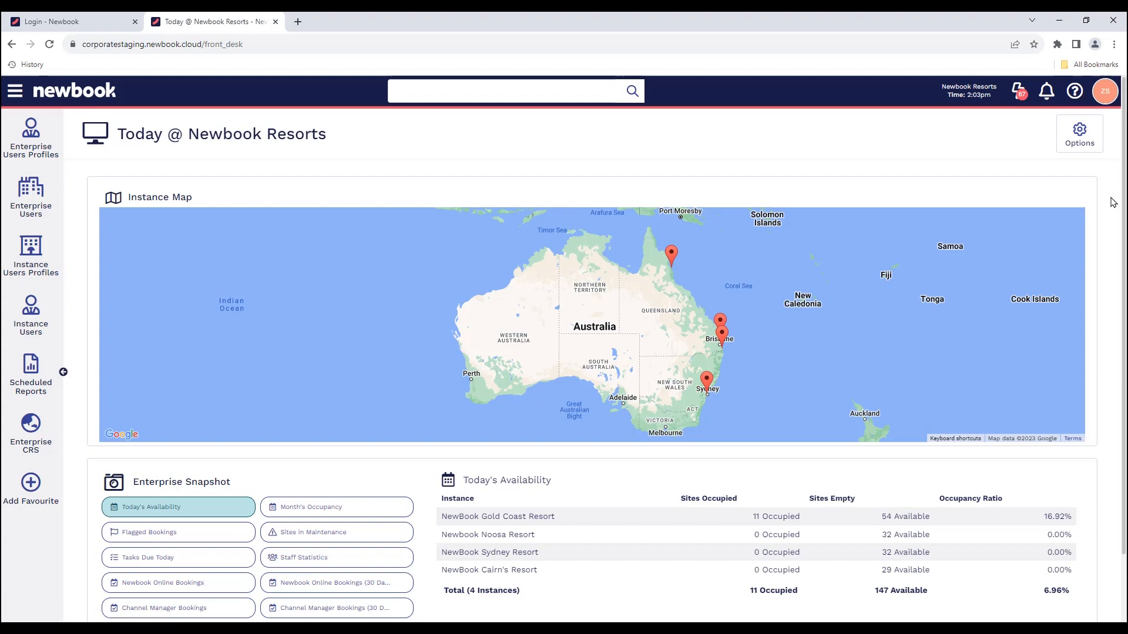
Step: Add All Online Bookings and Catering Tasks To Do to your own Enterprise Snapshot and save the configuration
drag(232, 482, 133, 482)
click(245, 493)
click(1086, 129)
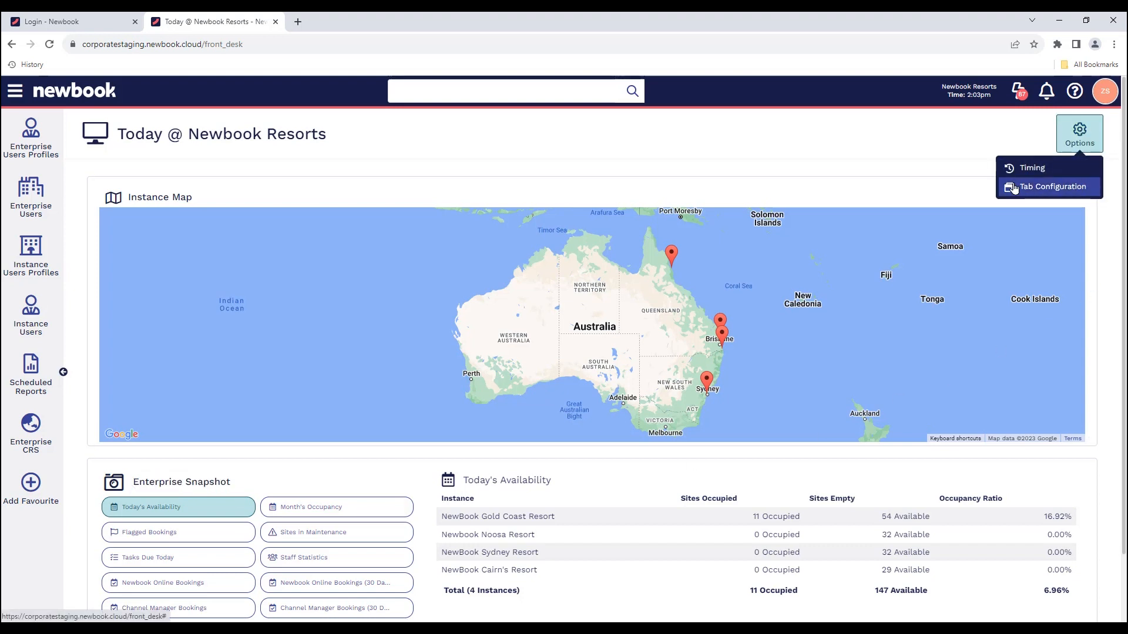
click(1050, 188)
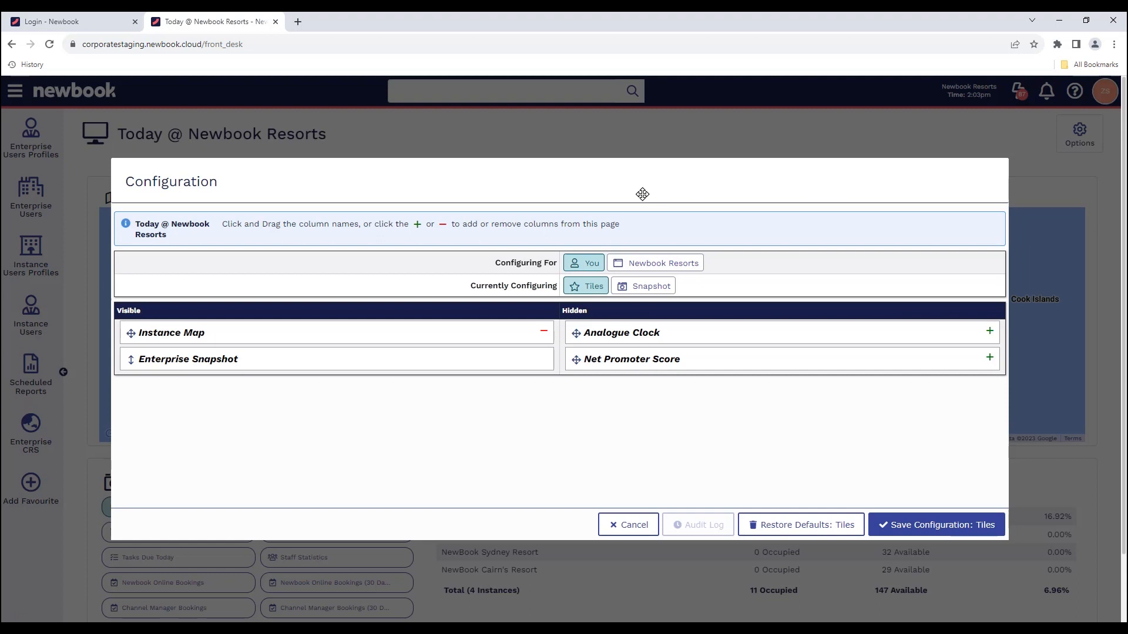
click(624, 289)
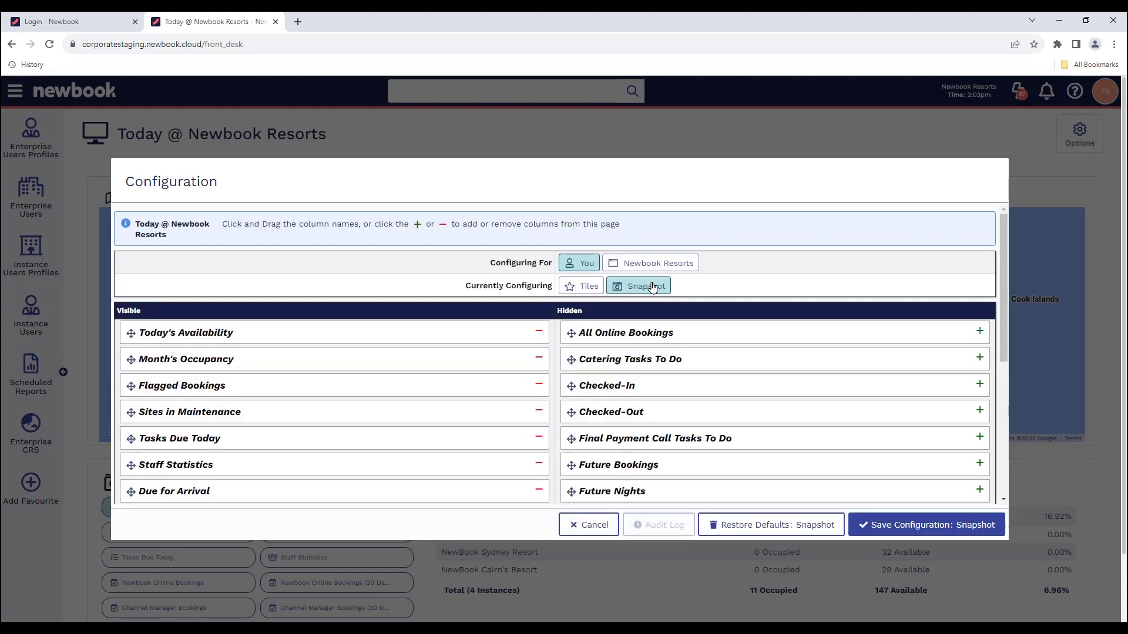
click(979, 332)
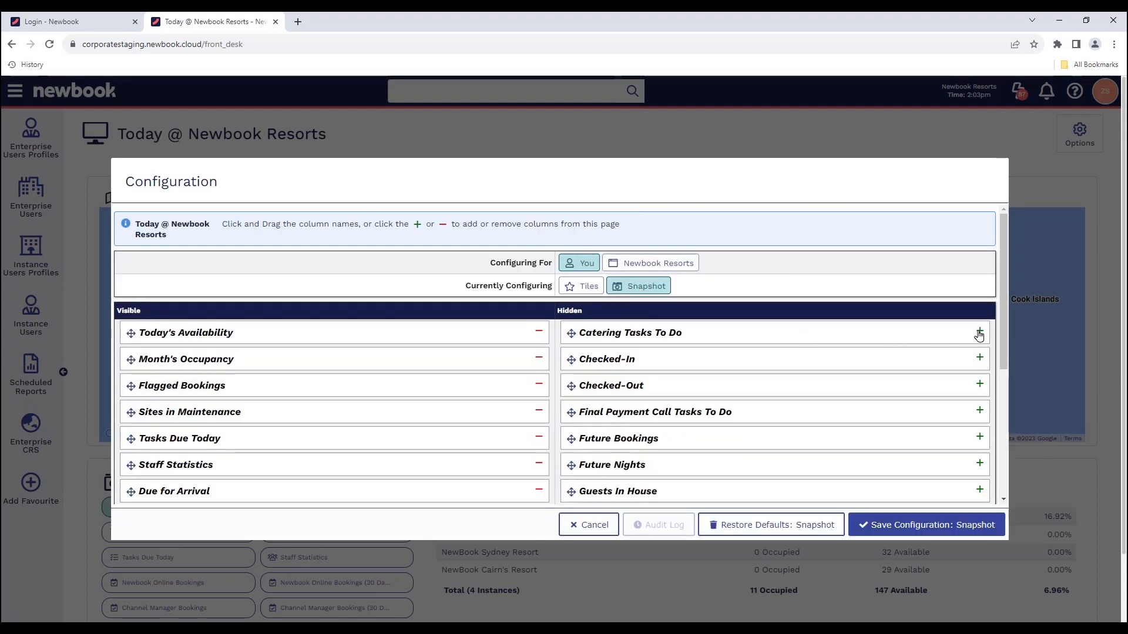
click(979, 333)
click(947, 534)
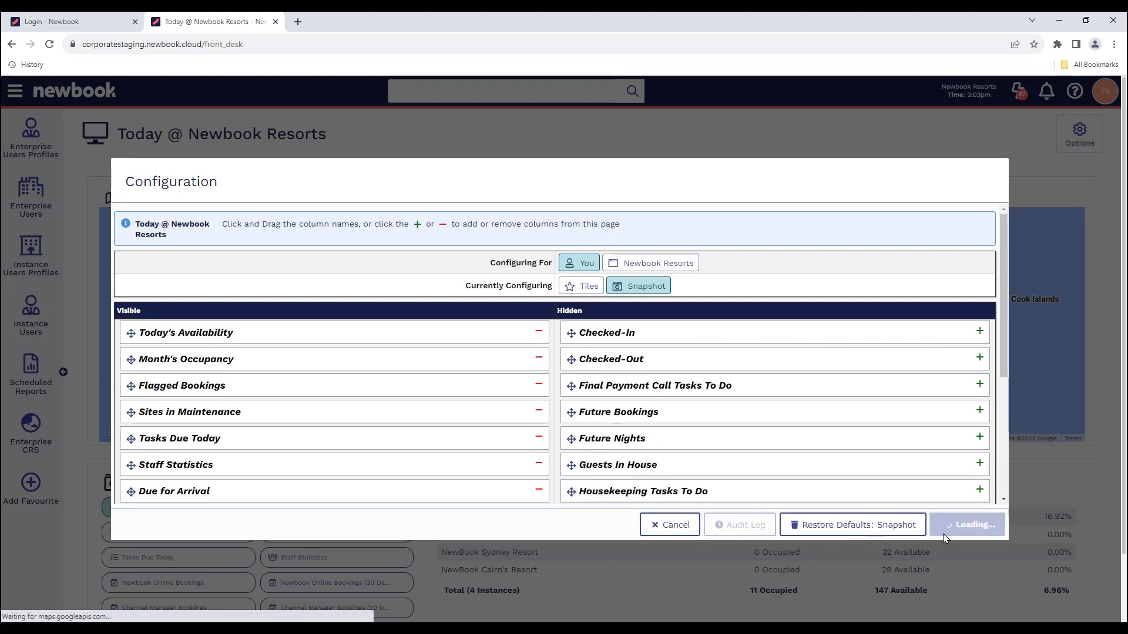
scroll(892, 511, down, 2)
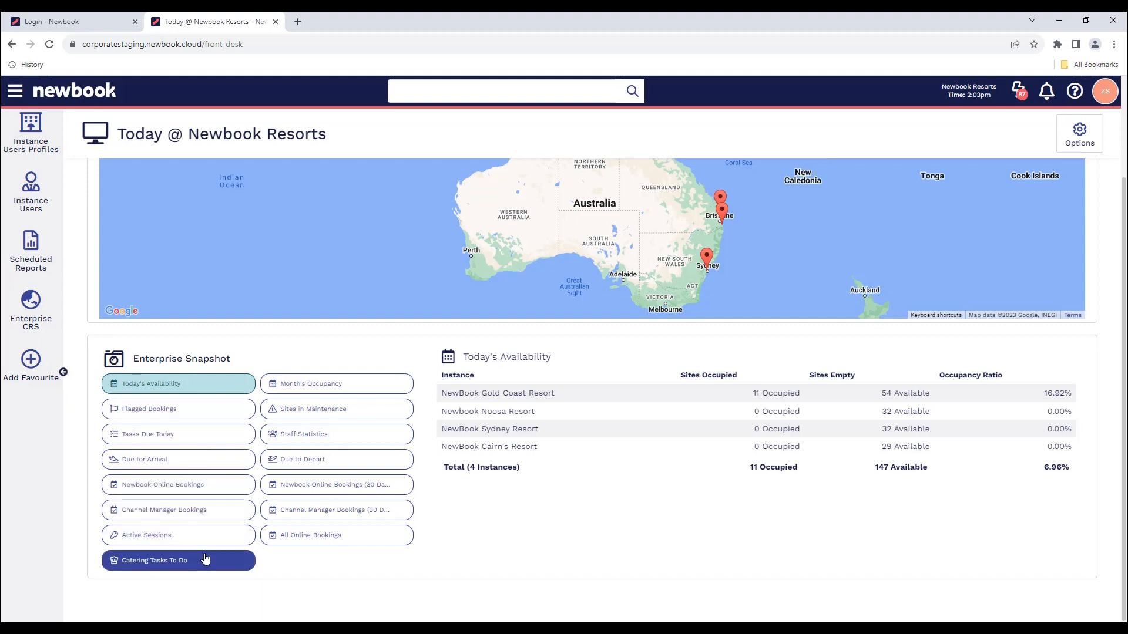
scroll(204, 559, up, 2)
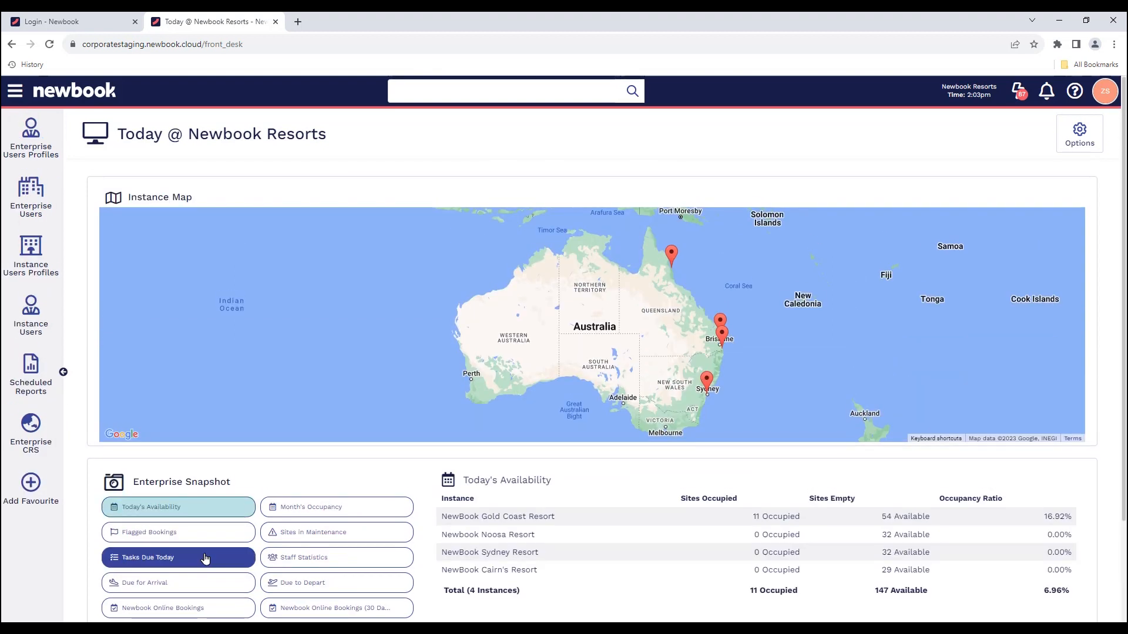
Step: Open your own user profile and bring up the enterprise user record for editing
click(1104, 93)
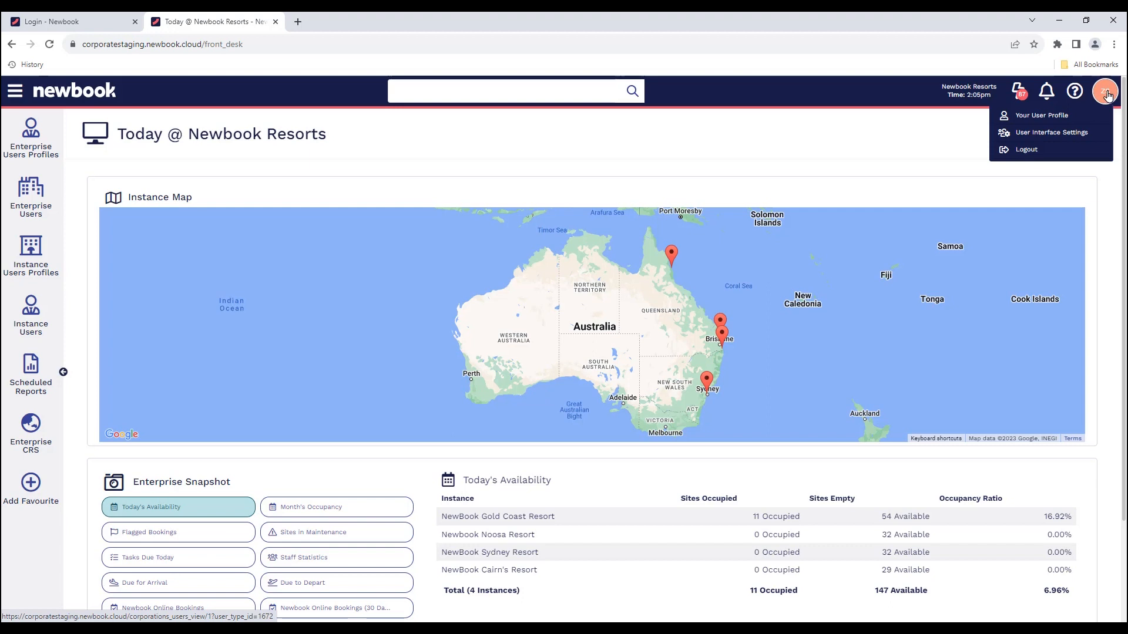
click(1067, 118)
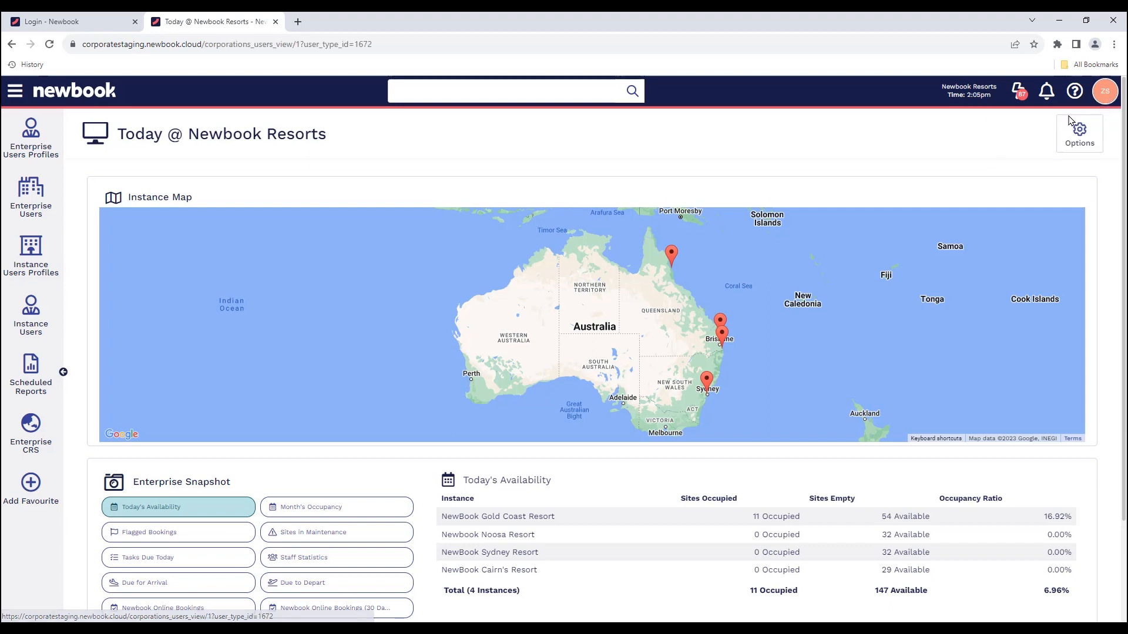
drag(117, 134, 378, 148)
click(378, 148)
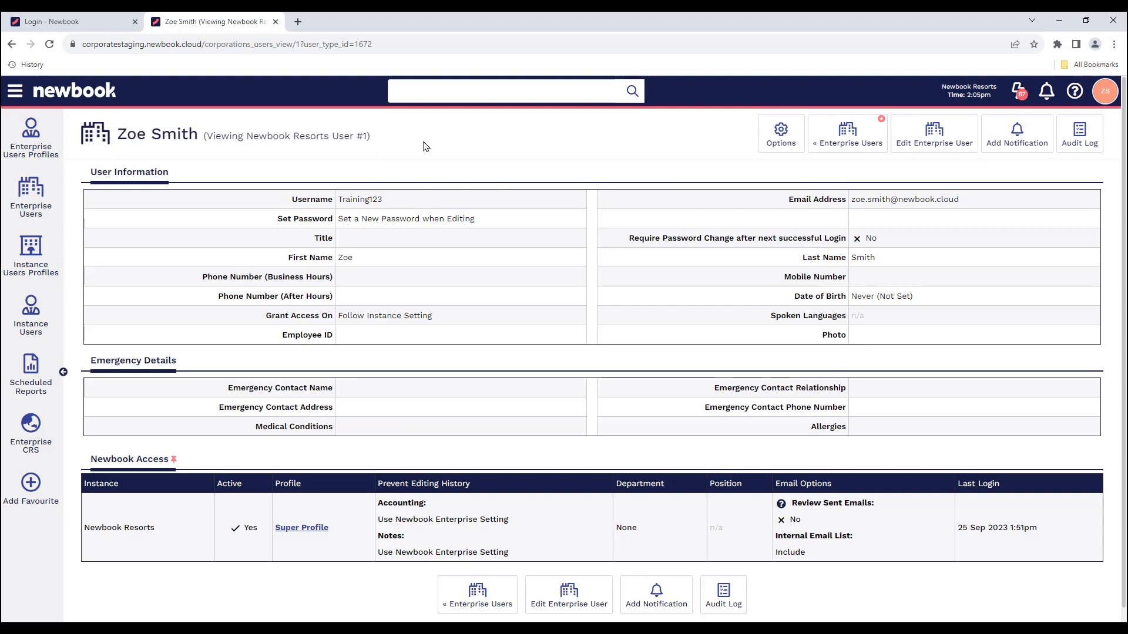
click(917, 146)
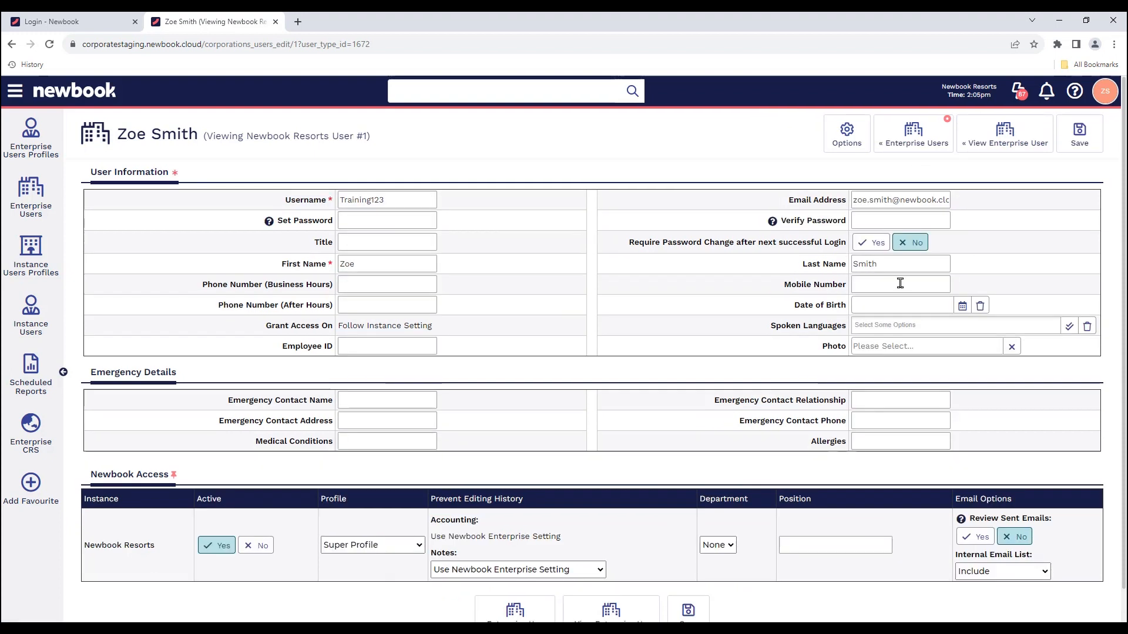
Step: Examine the username, email address, set password and verify password fields in the User Information section
drag(283, 200, 330, 201)
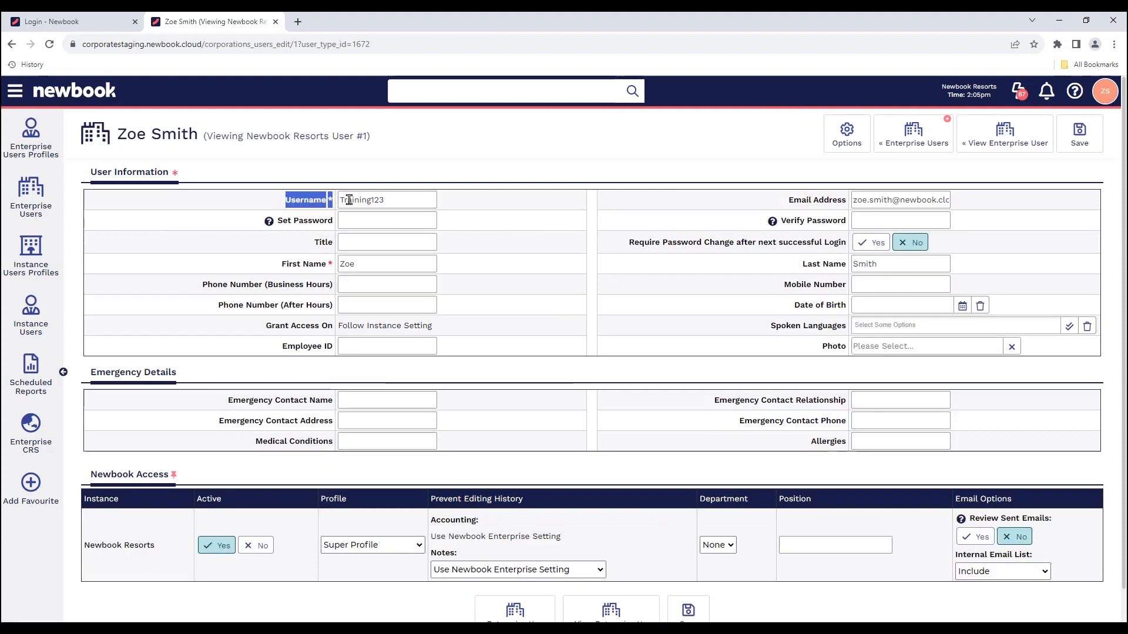
drag(785, 200, 849, 200)
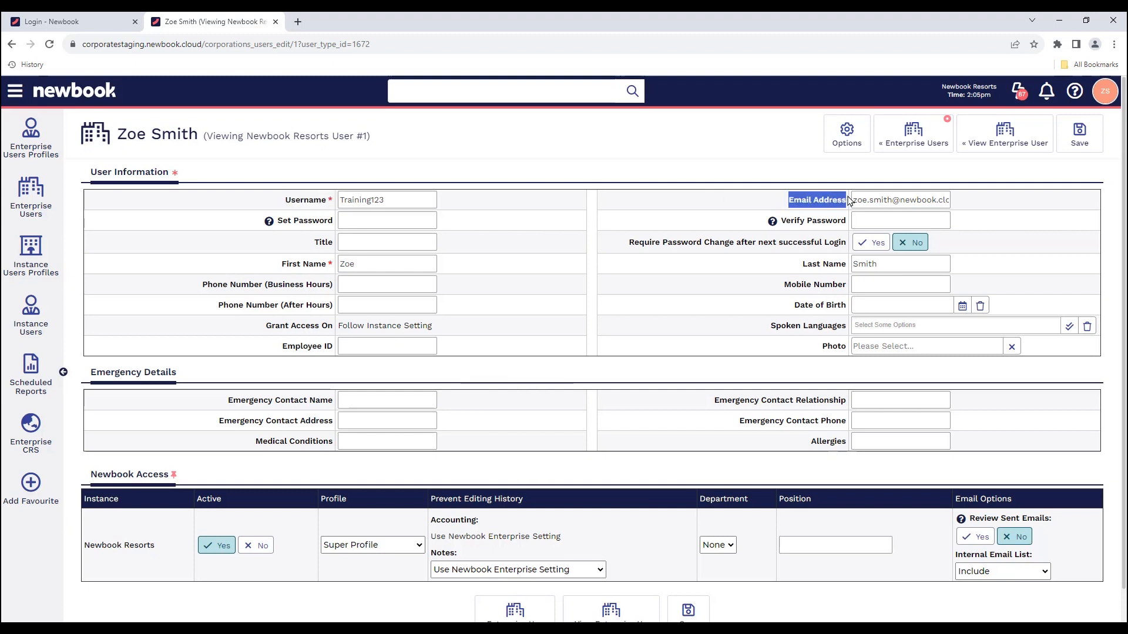
click(794, 200)
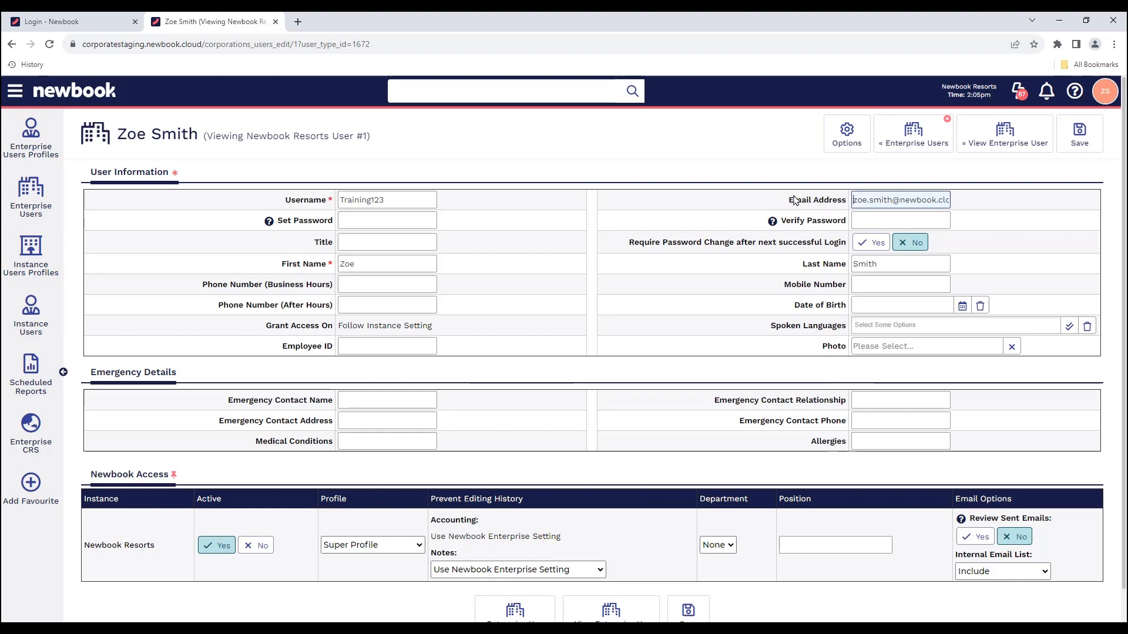
drag(275, 232, 335, 224)
drag(781, 223, 839, 231)
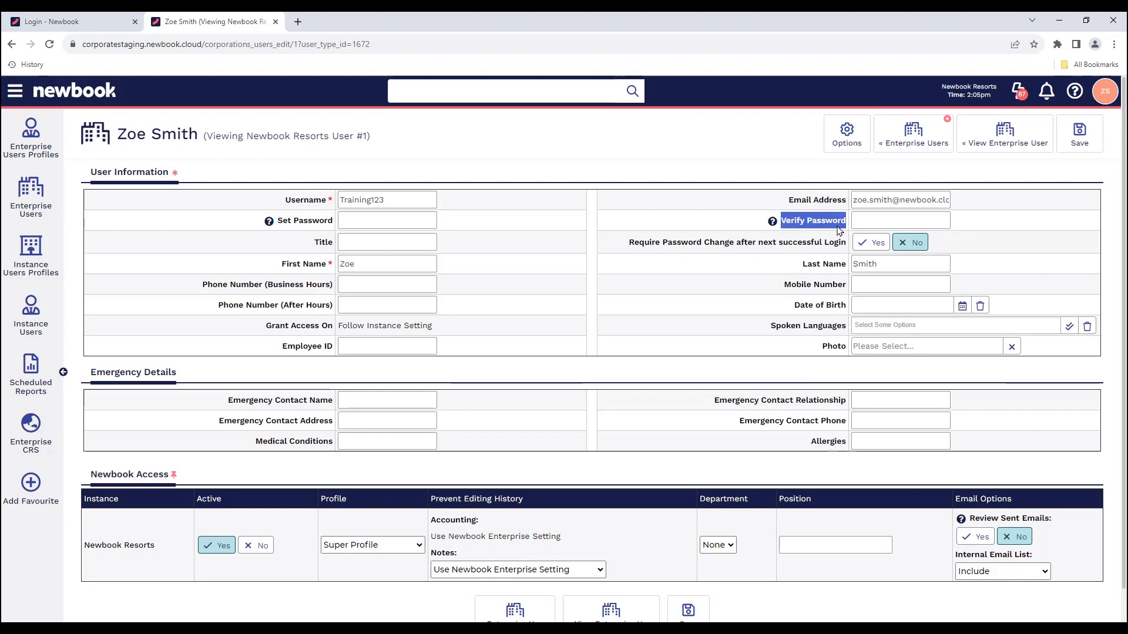
click(829, 229)
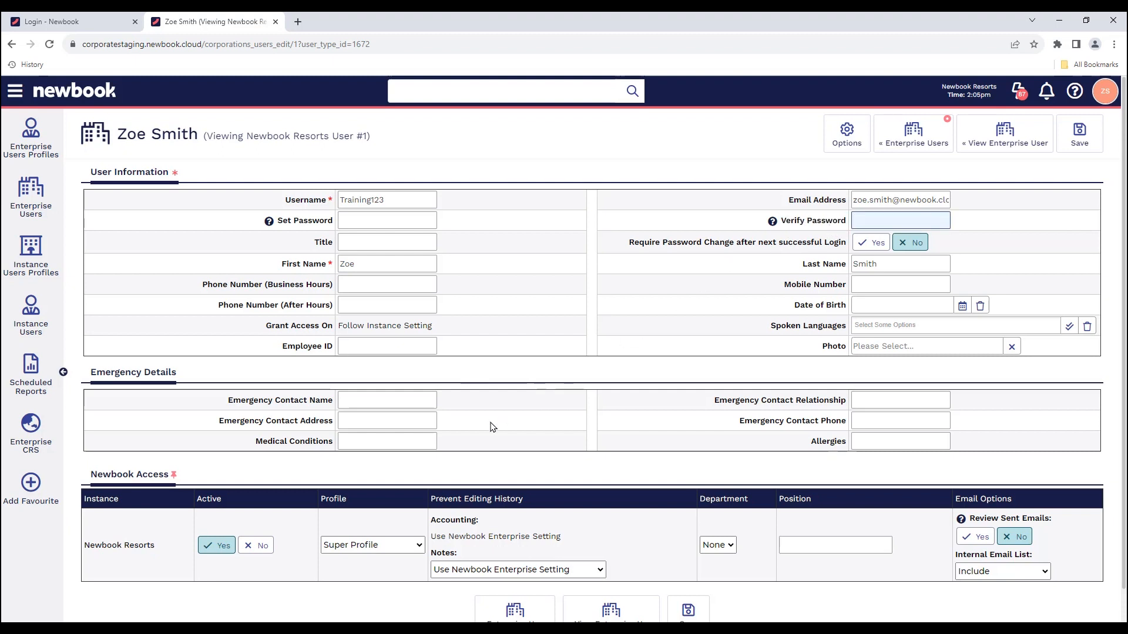
Step: Check the Profile setting under Newbook Access and save the enterprise user record
drag(370, 499, 320, 500)
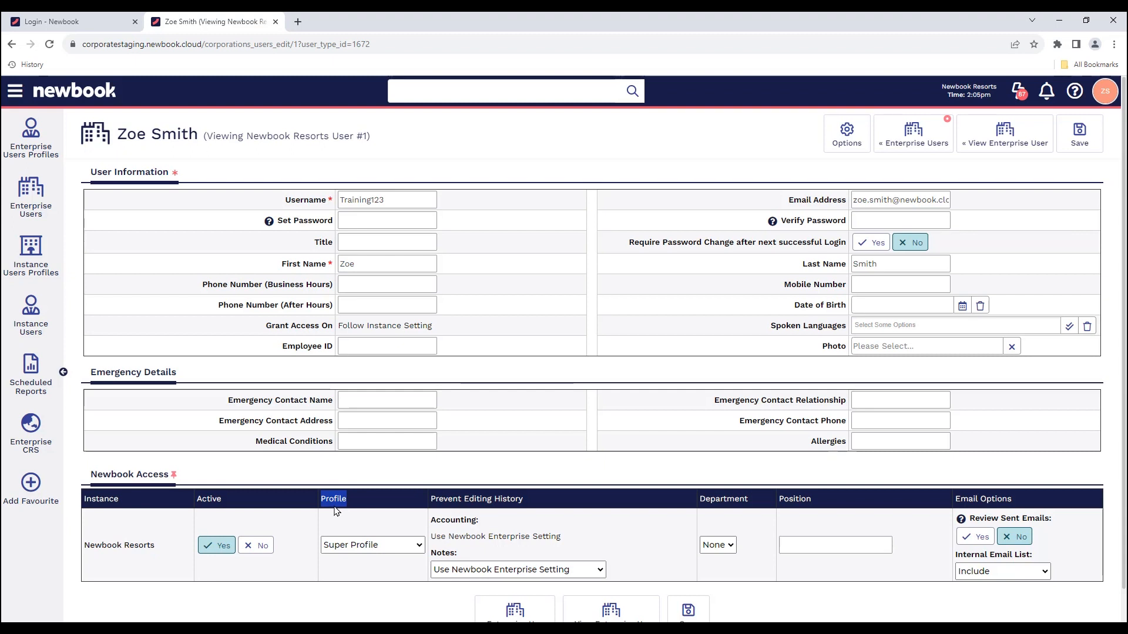
click(1094, 139)
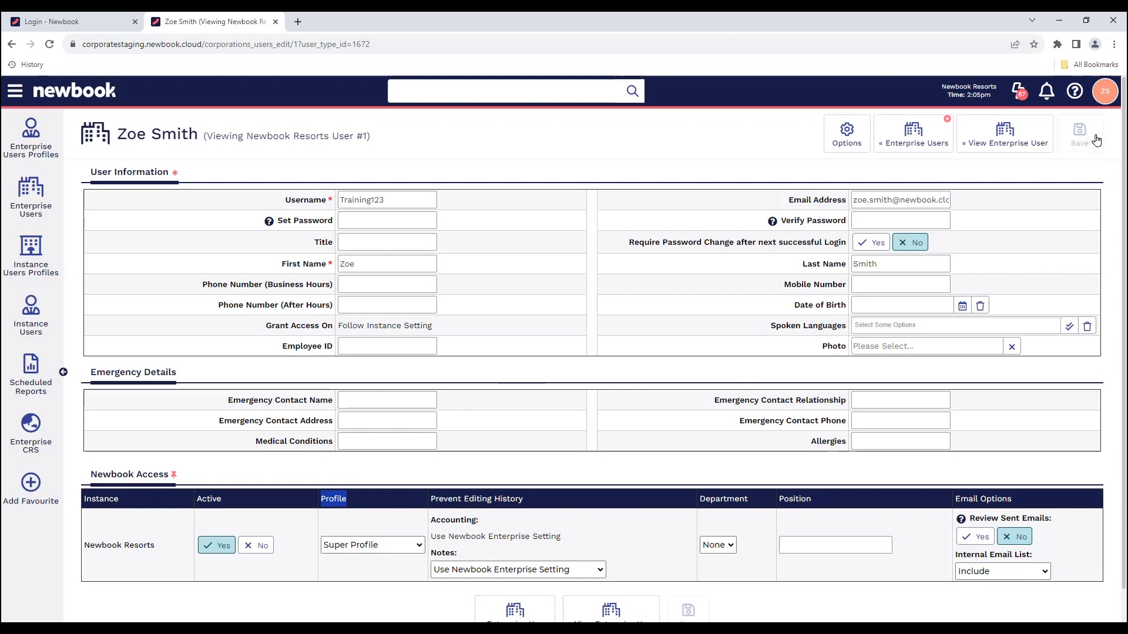
drag(188, 189, 364, 204)
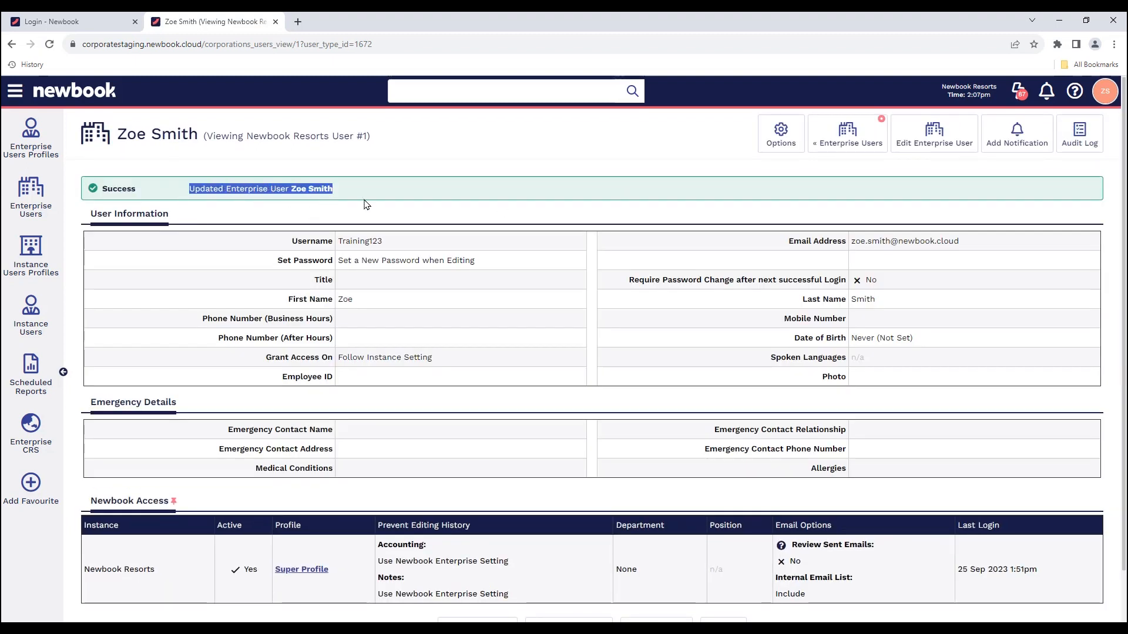
click(366, 200)
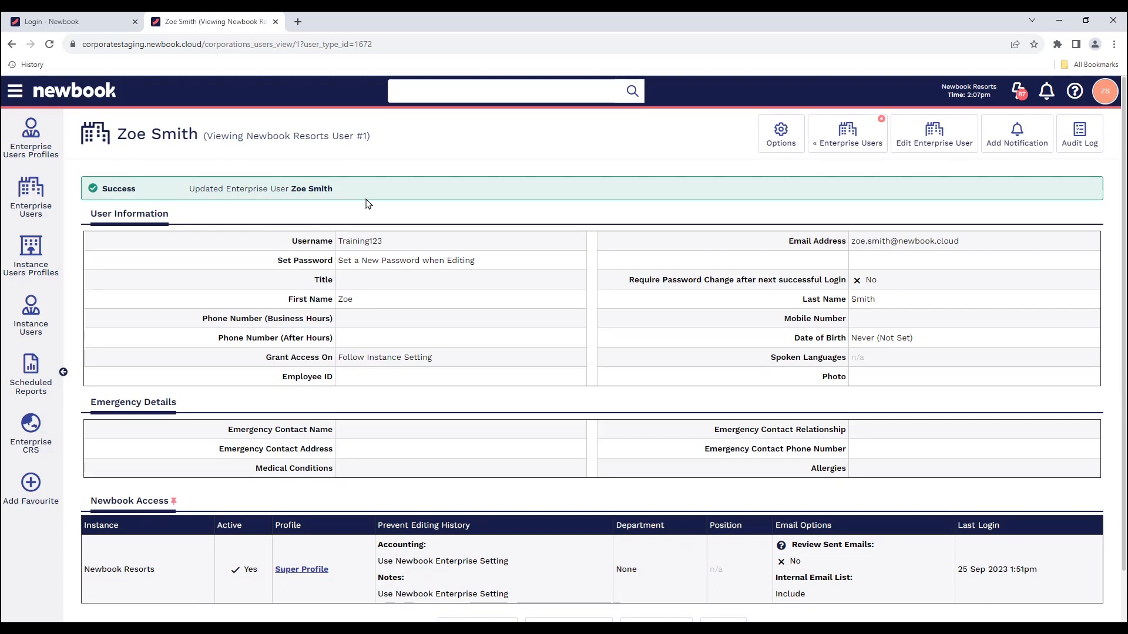
Step: Return to the Today dashboard for Newbook Resorts
click(85, 91)
drag(116, 134, 353, 146)
click(356, 148)
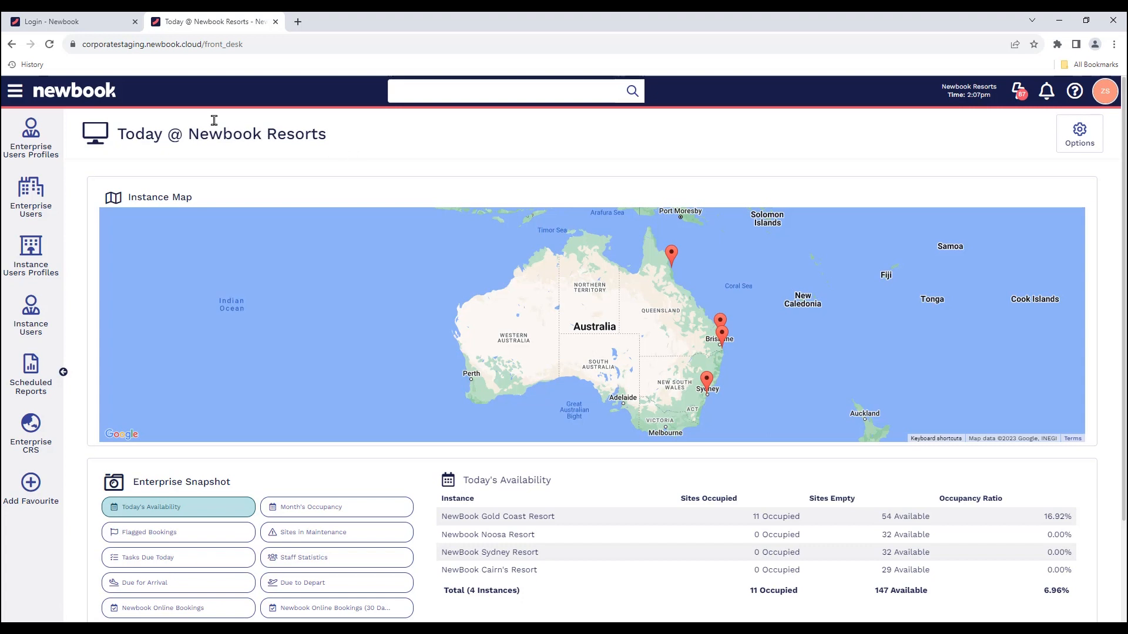
Step: Search the main navigation for "occupan" and open the Occupancy Report
click(9, 91)
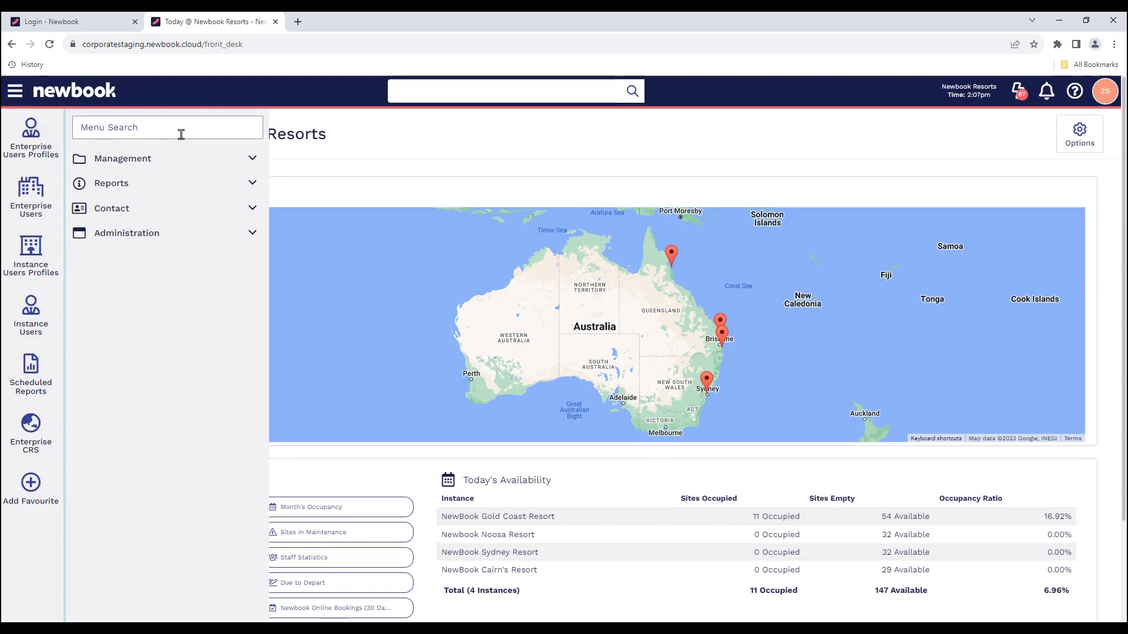
text(occupan)
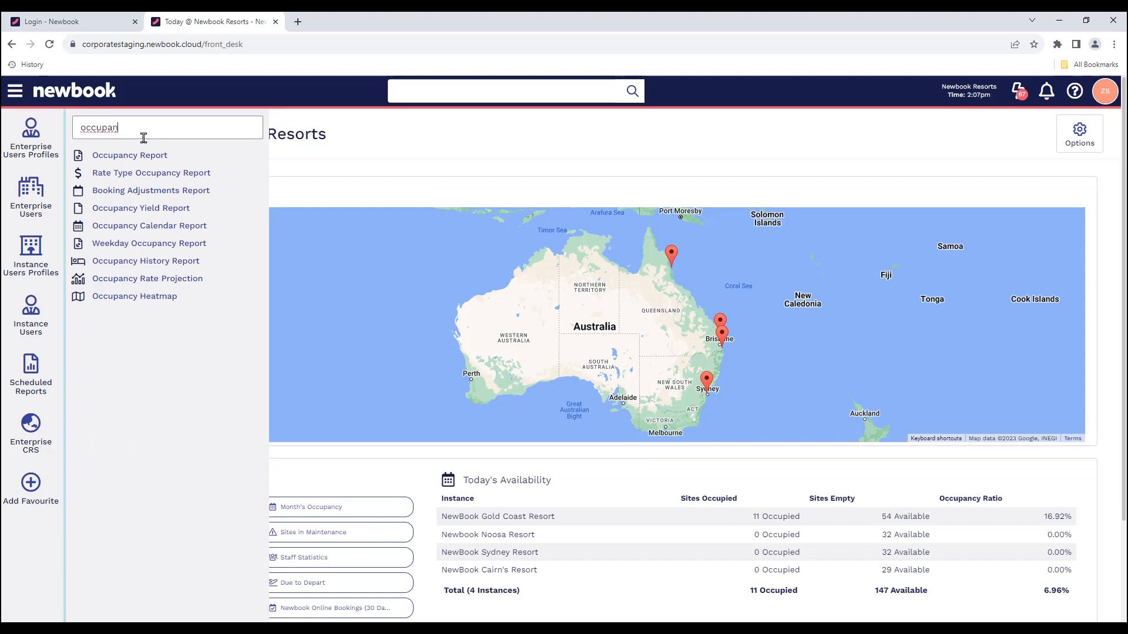
click(166, 165)
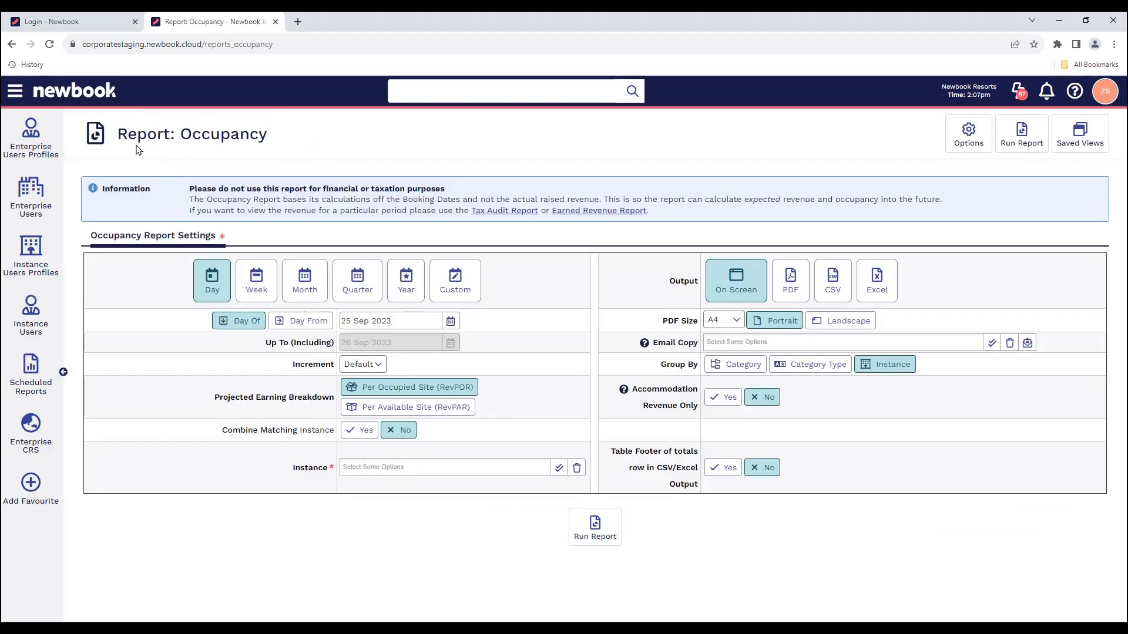
drag(117, 138, 330, 139)
click(330, 140)
Step: Include all four live instances in the Occupancy Report and run it with on-screen output
double_click(690, 288)
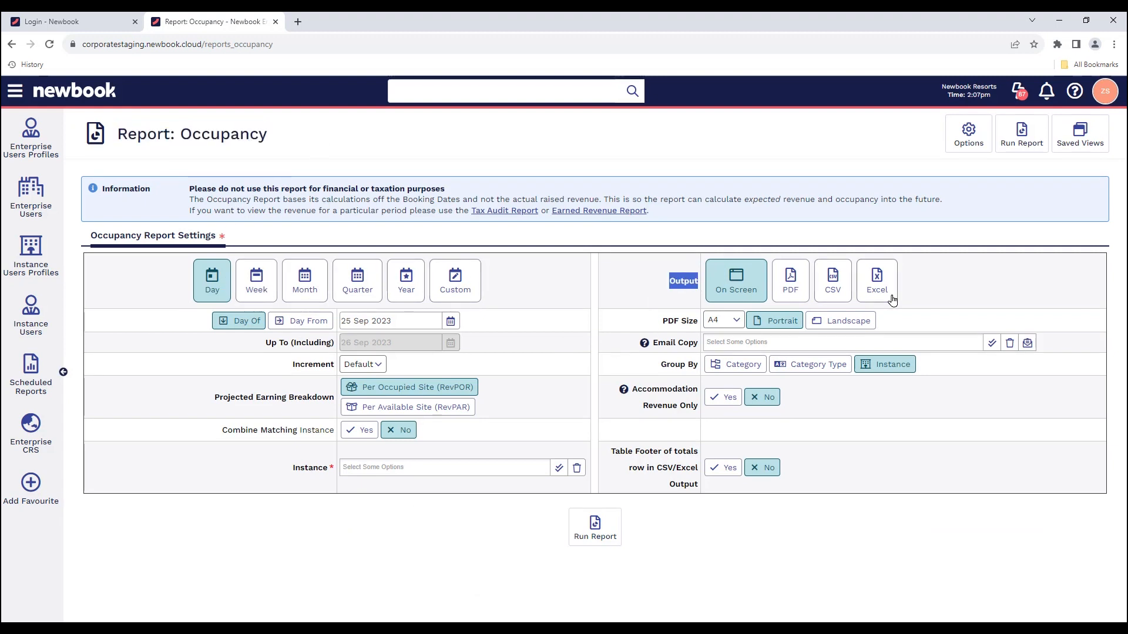
drag(269, 478, 343, 468)
click(358, 467)
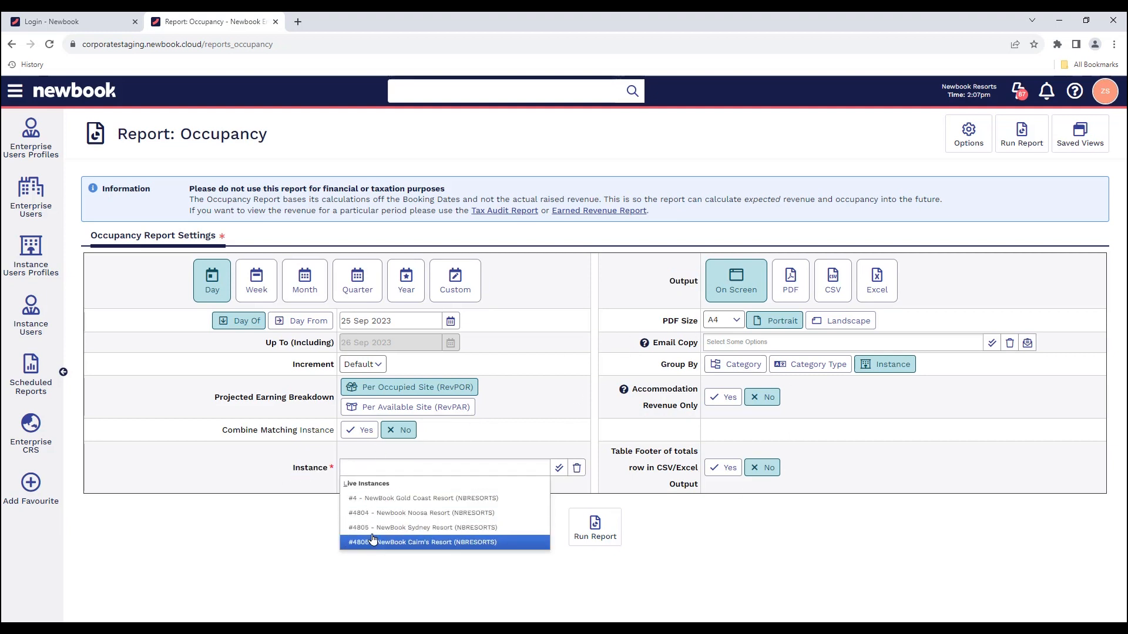
click(560, 474)
click(596, 570)
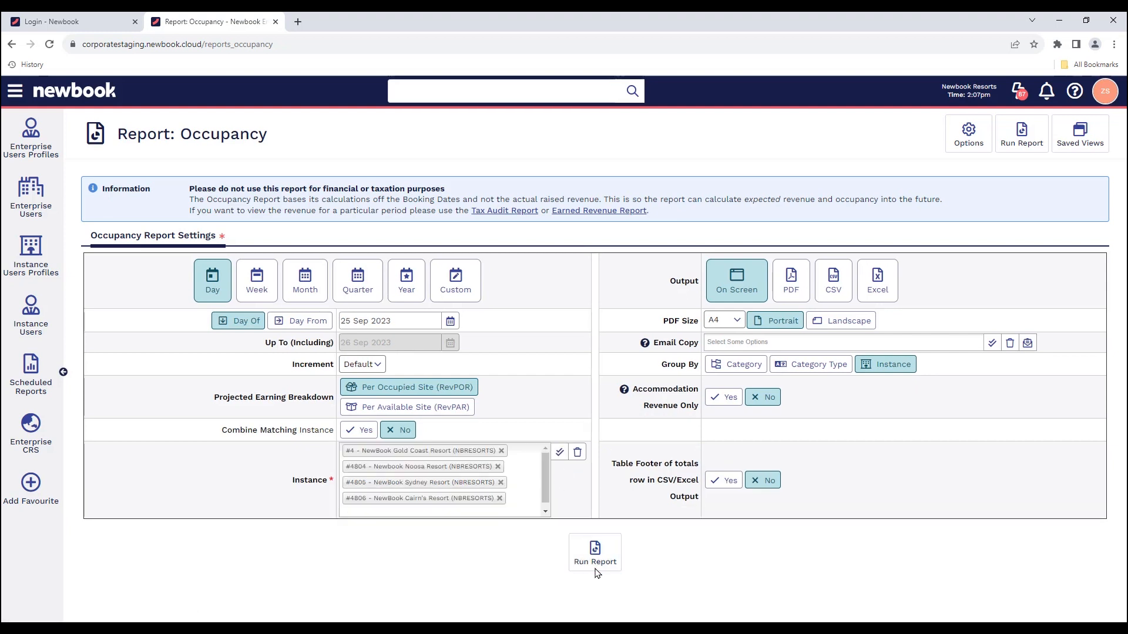
drag(118, 135, 323, 142)
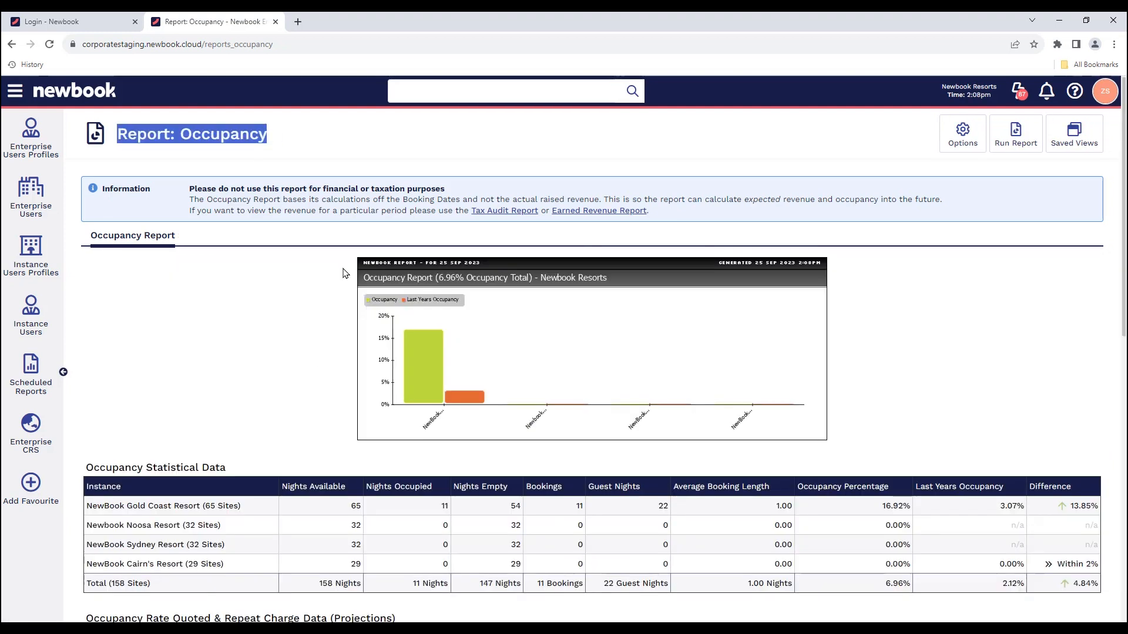
Step: Change the Occupancy Report's output to PDF and run it again
scroll(317, 360, down, 4)
scroll(317, 360, down, 6)
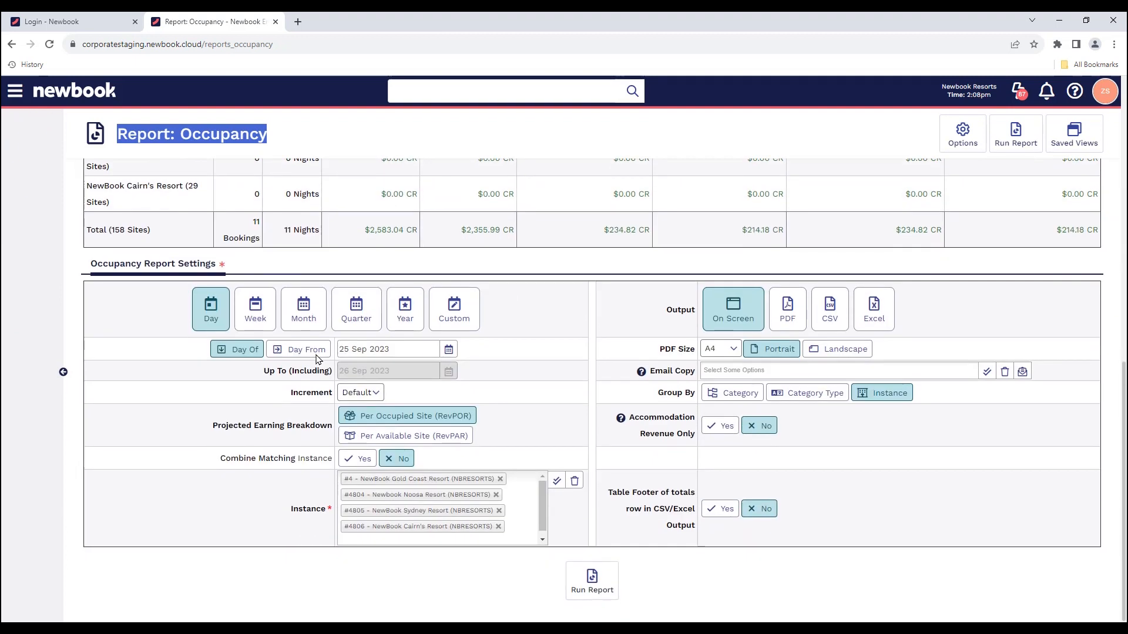
click(790, 319)
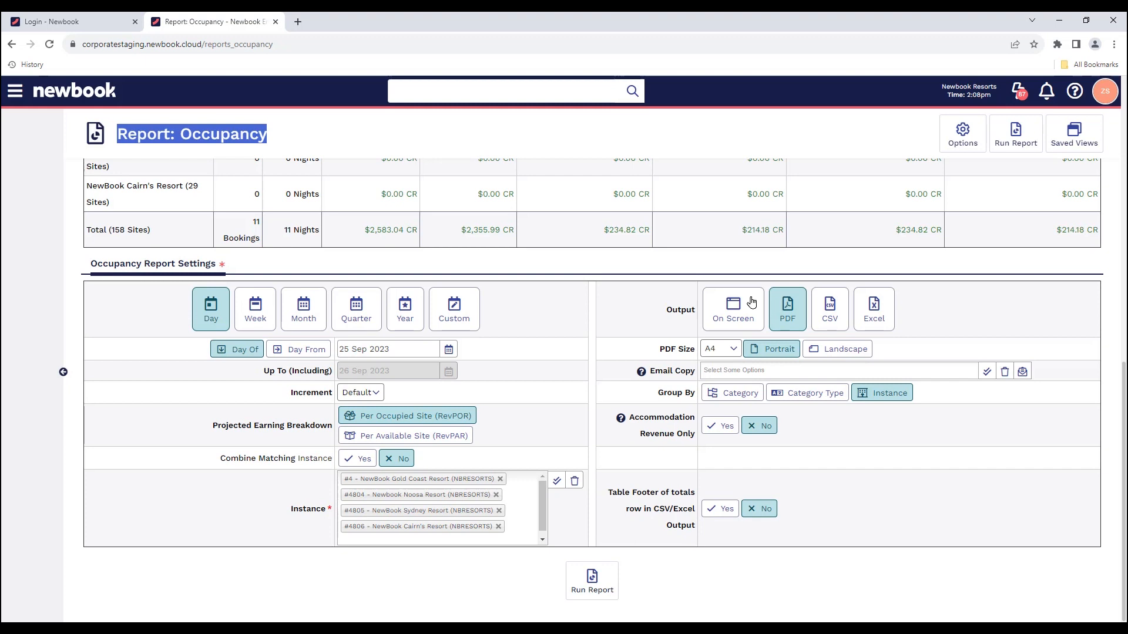
click(592, 584)
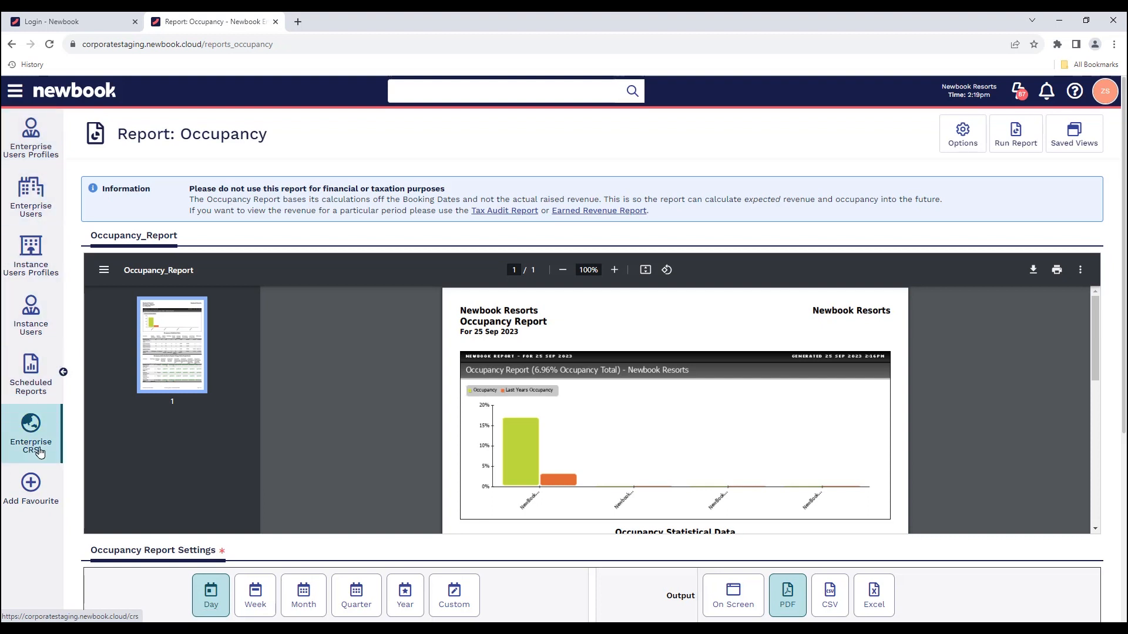
Step: Find the Occupancy Report by searching the Favourites page for "occup" and add it to the sidebar favourites
click(34, 492)
drag(119, 134, 236, 135)
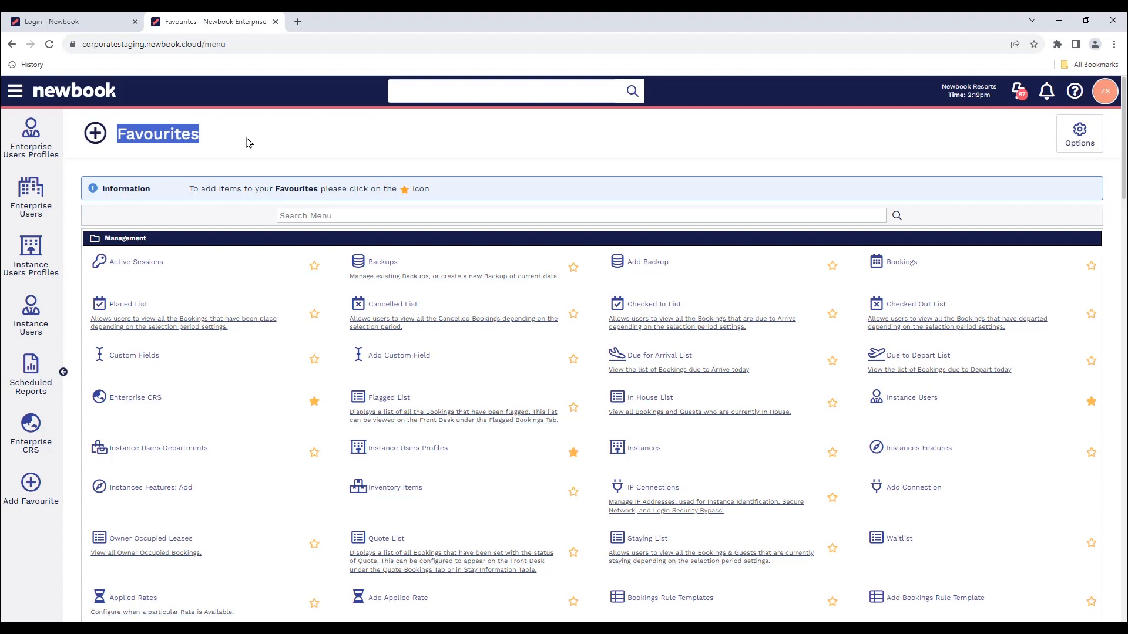
click(249, 143)
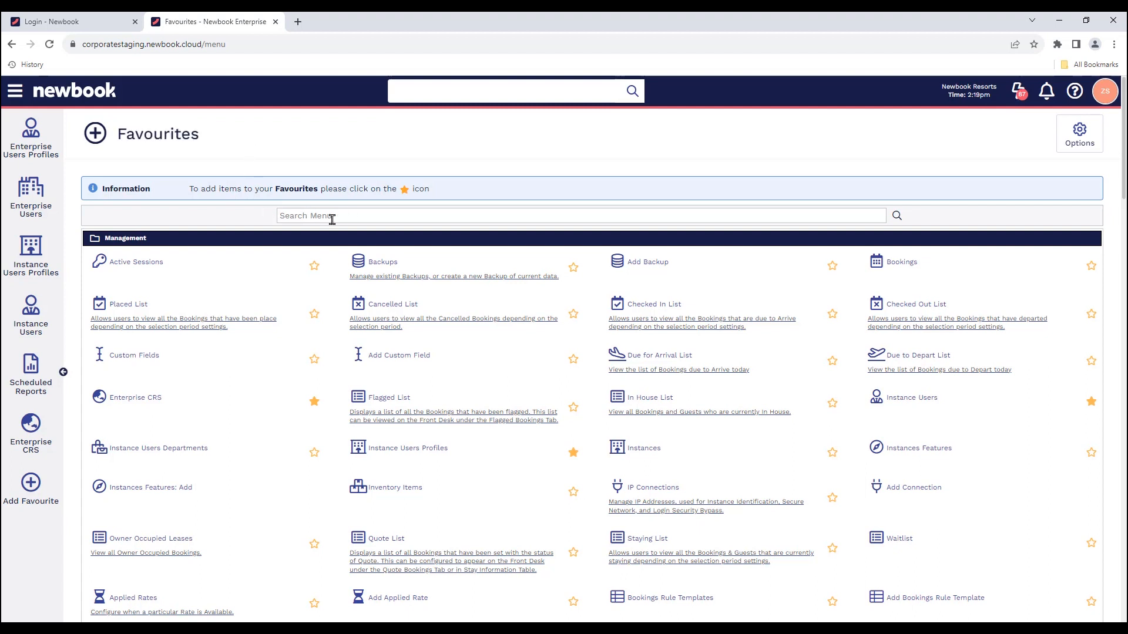
text(occup)
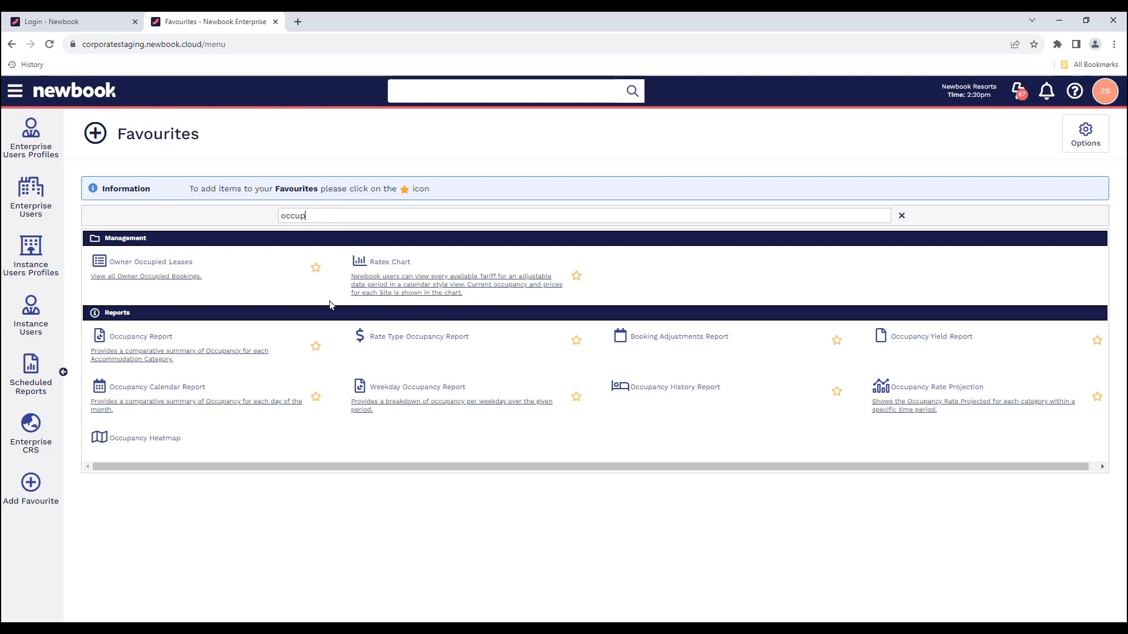
click(314, 351)
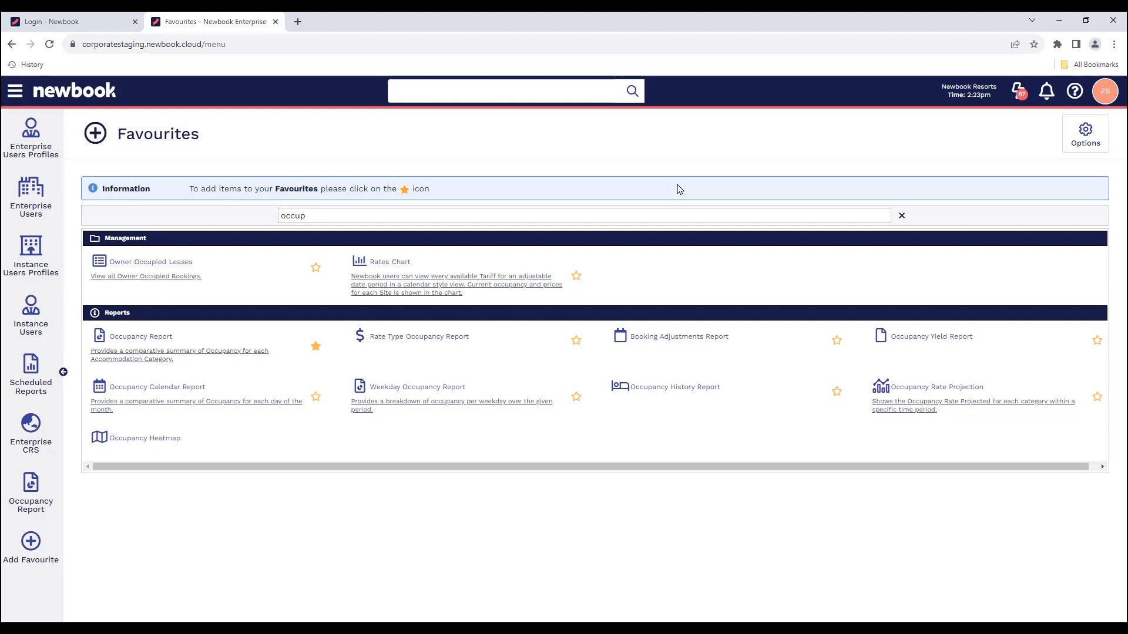
Step: Open the Knowledge Base help and read the recommended article OVERVIEW - Favourites
click(1074, 94)
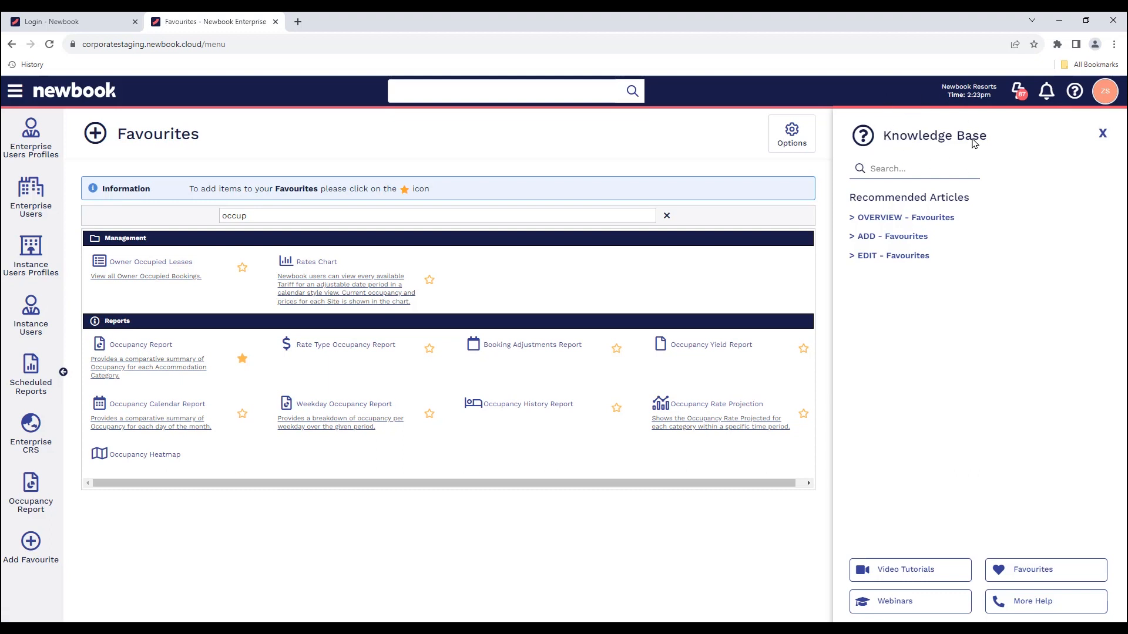
drag(970, 198, 848, 200)
click(864, 199)
click(871, 218)
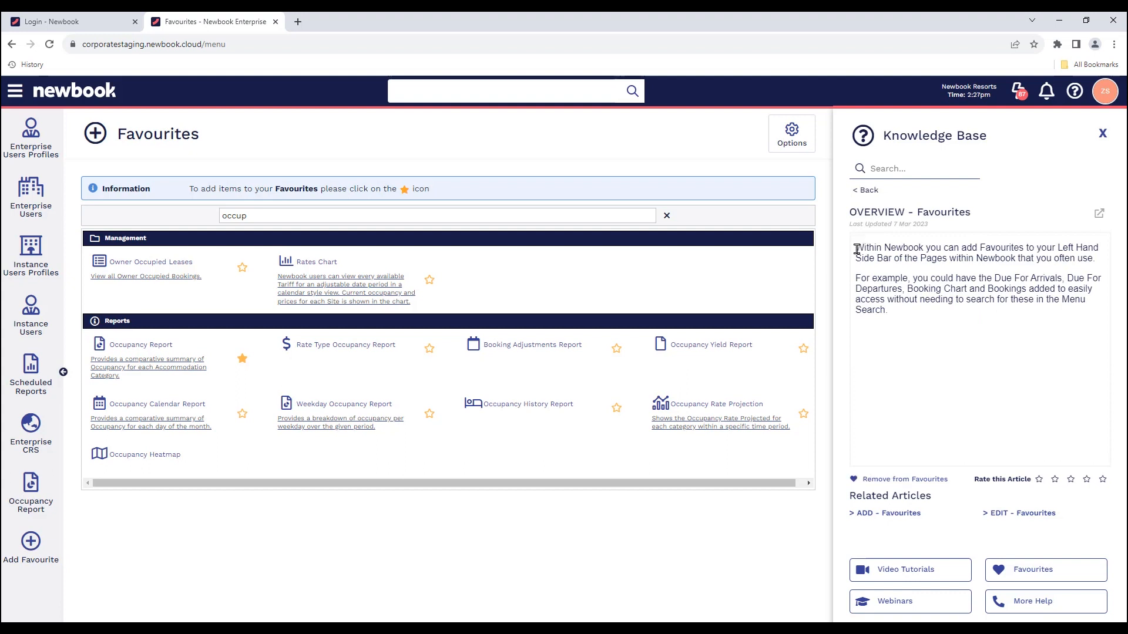
drag(856, 245, 895, 338)
click(896, 340)
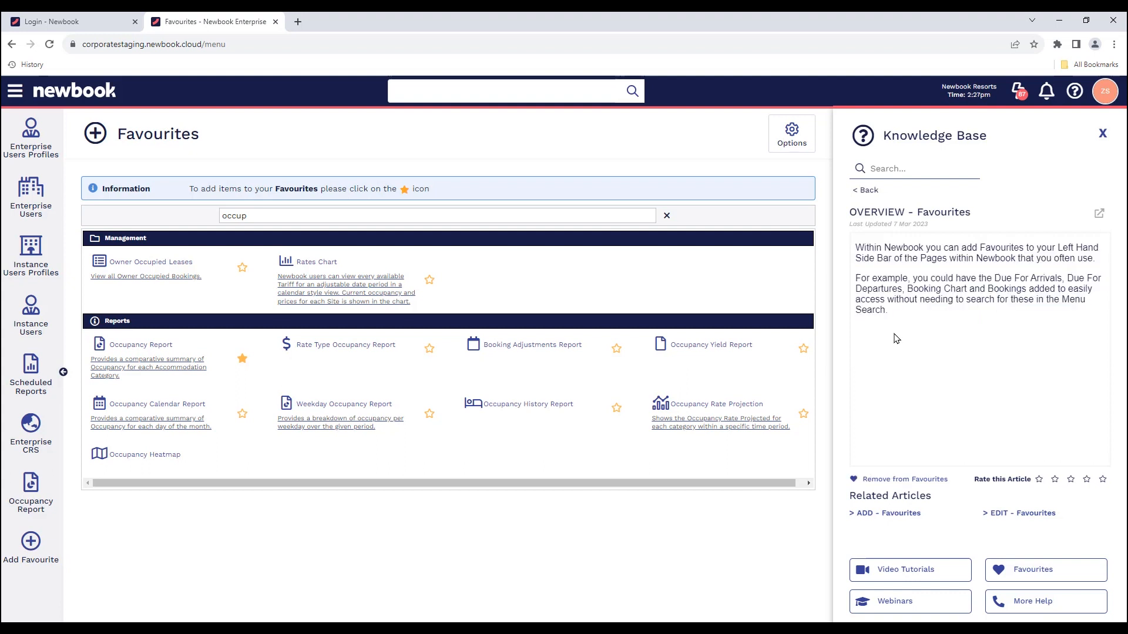
Step: View the OVERVIEW - Favourites article in its own browser tab, select its web address, and return to the Favourites page
click(1099, 215)
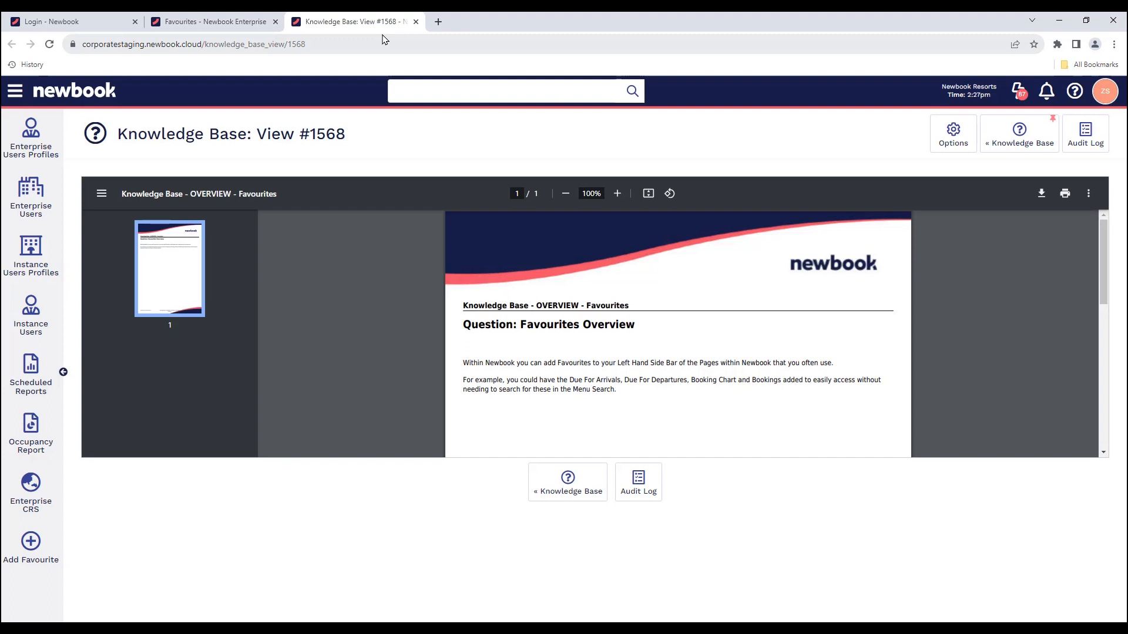
click(103, 46)
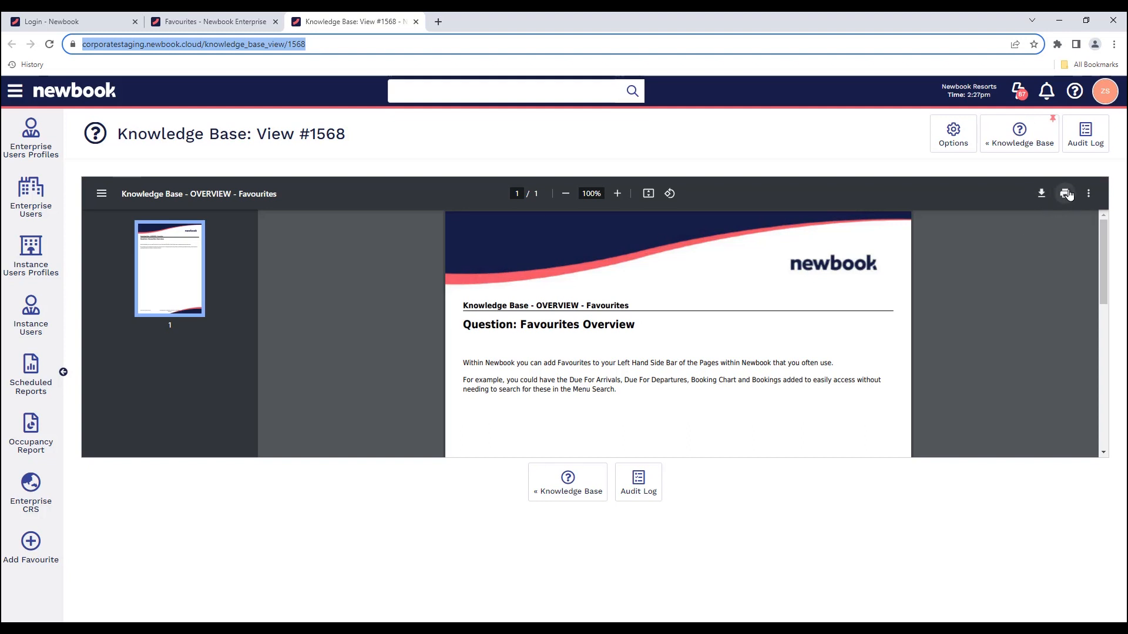
click(199, 21)
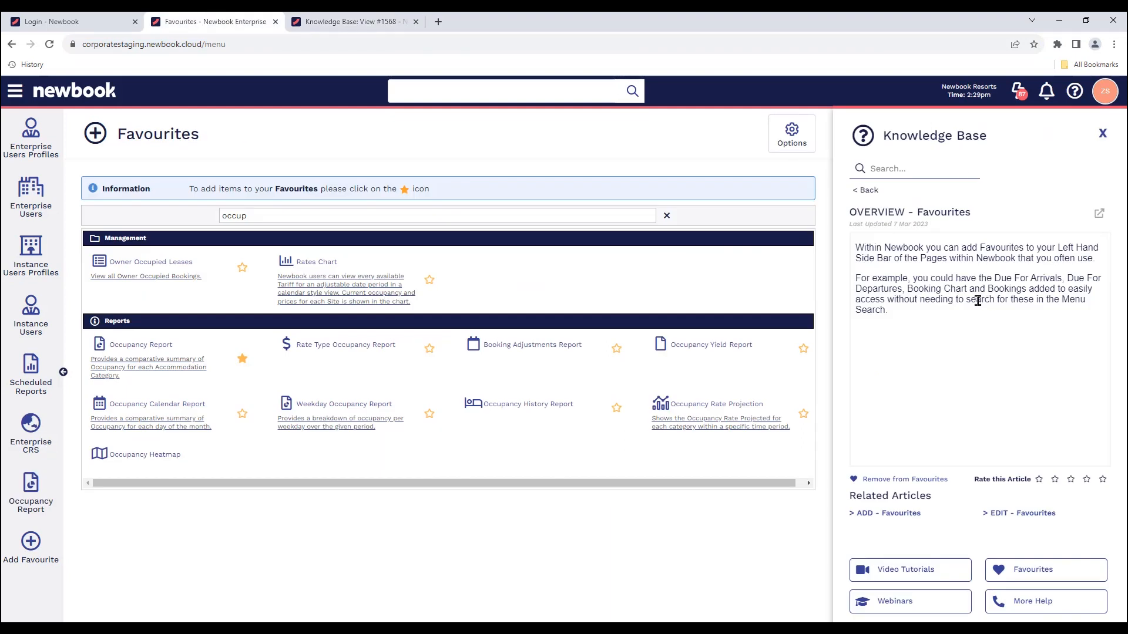
Step: Check the article's favourite option and view the favourite articles and video tutorials saved in the Knowledge Base
click(855, 480)
click(878, 481)
click(1038, 575)
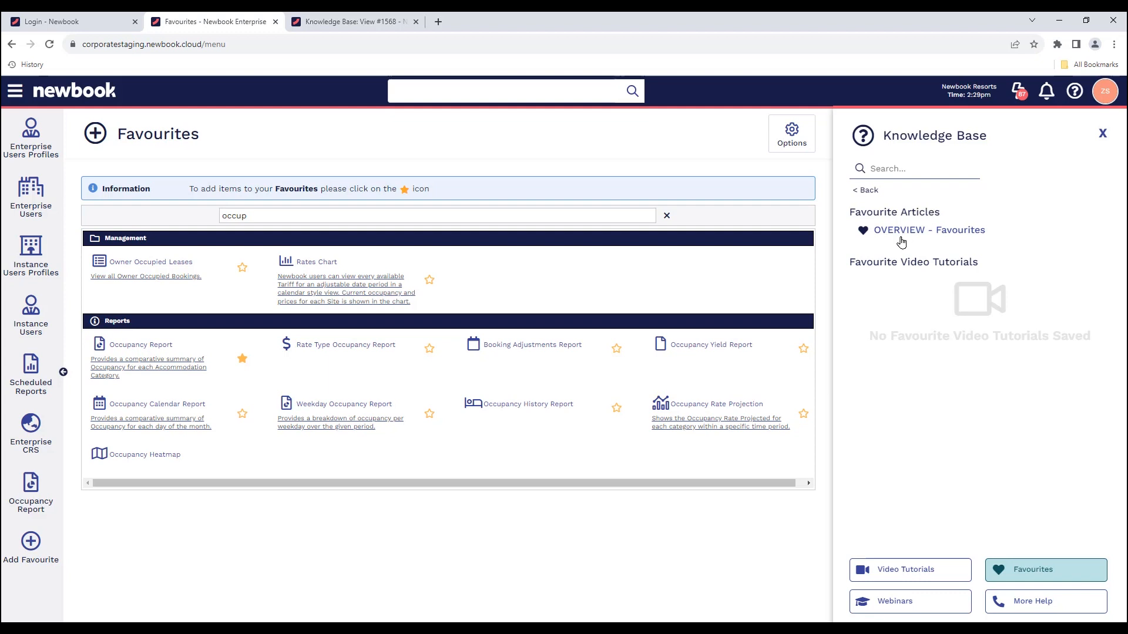
drag(849, 263, 977, 263)
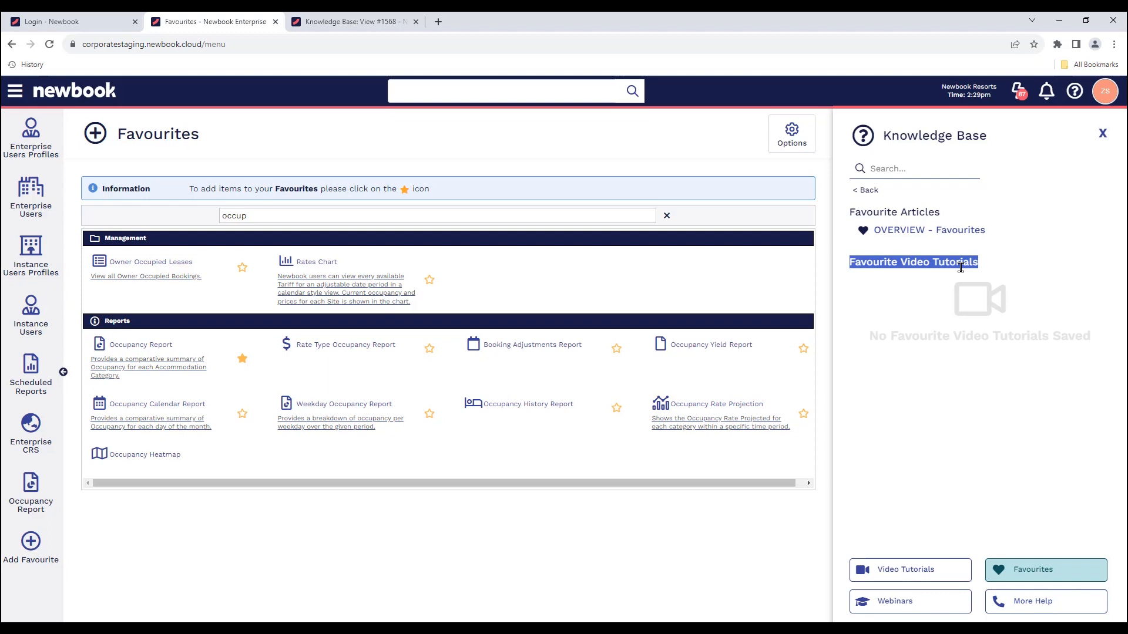
click(961, 268)
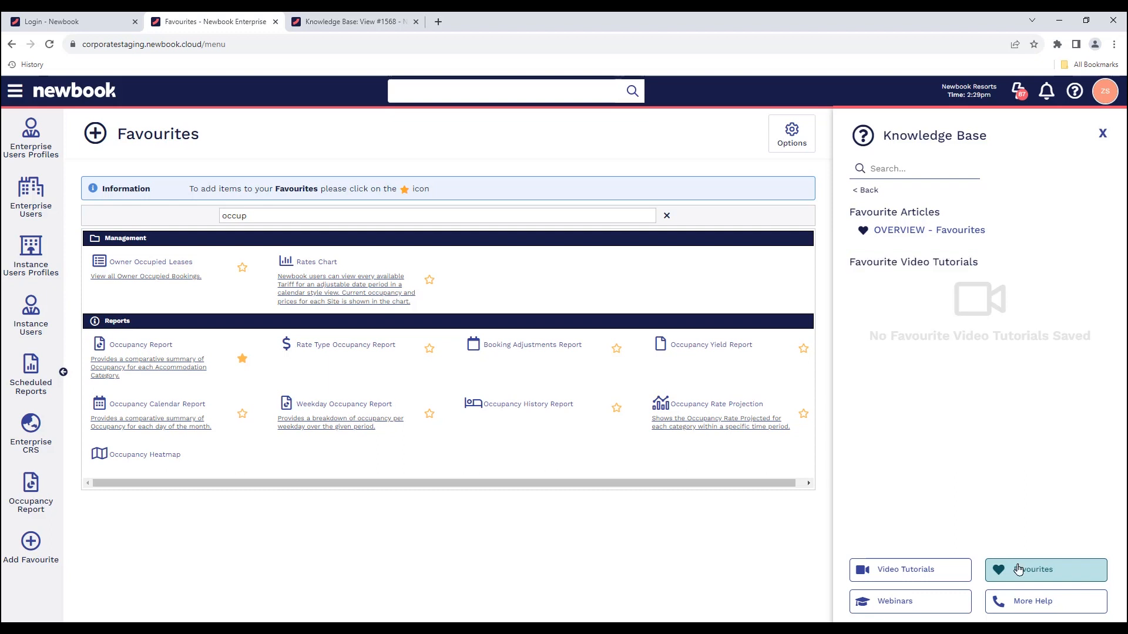
Step: View the Knowledge Base's video tutorials and its webinar interest registration form
click(906, 575)
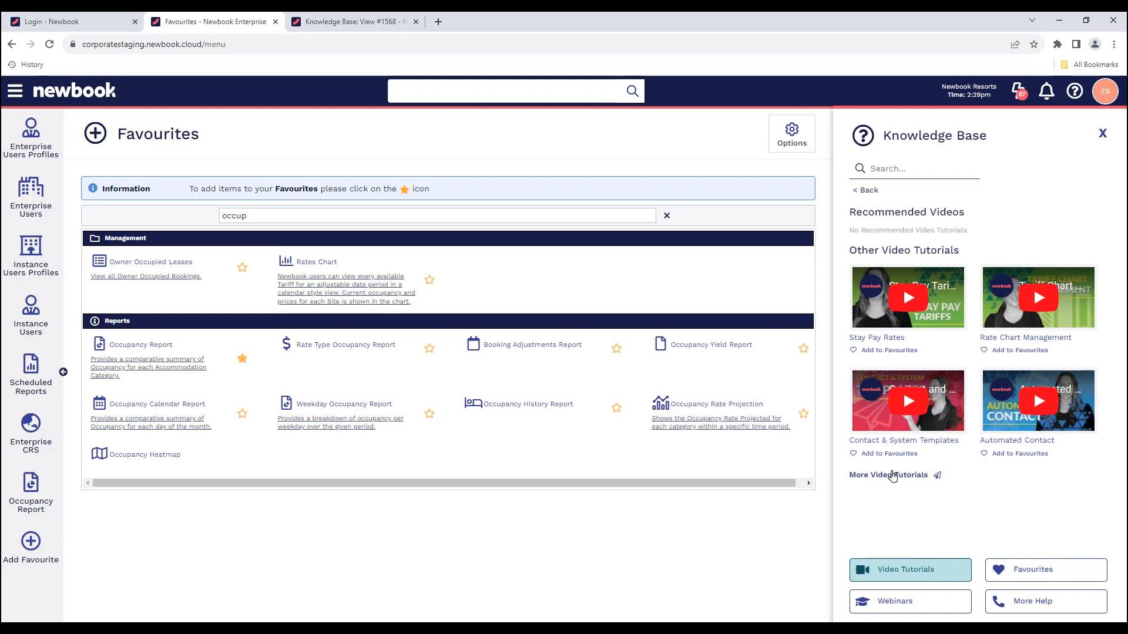
click(877, 612)
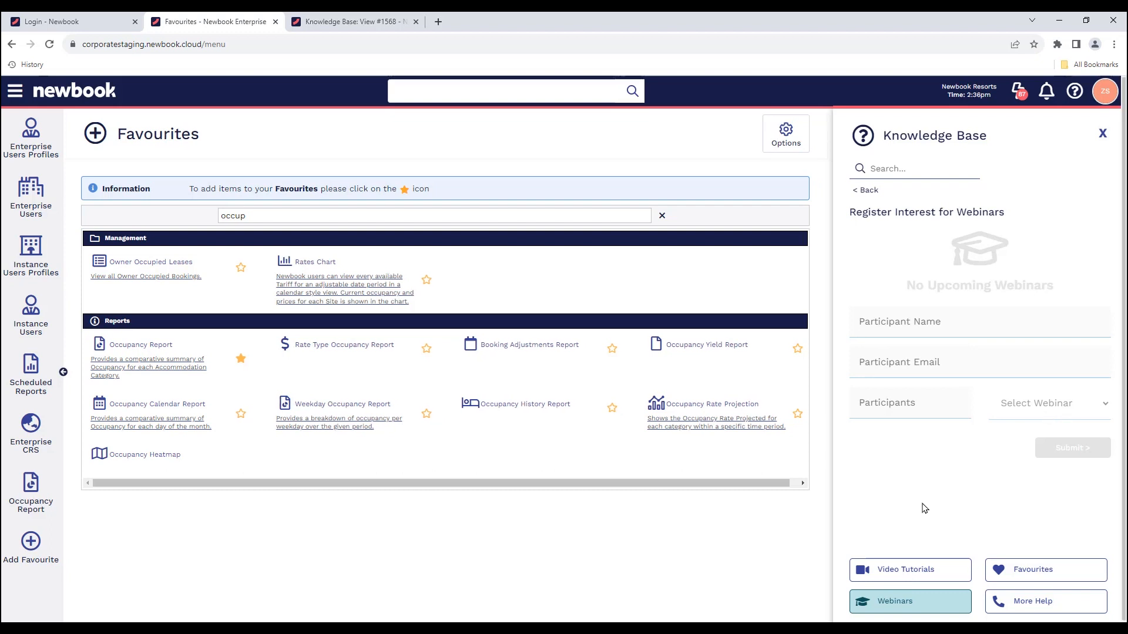
Step: Open the Knowledge Base's support request form and examine its contact details, department options, subject and message fields
click(1087, 611)
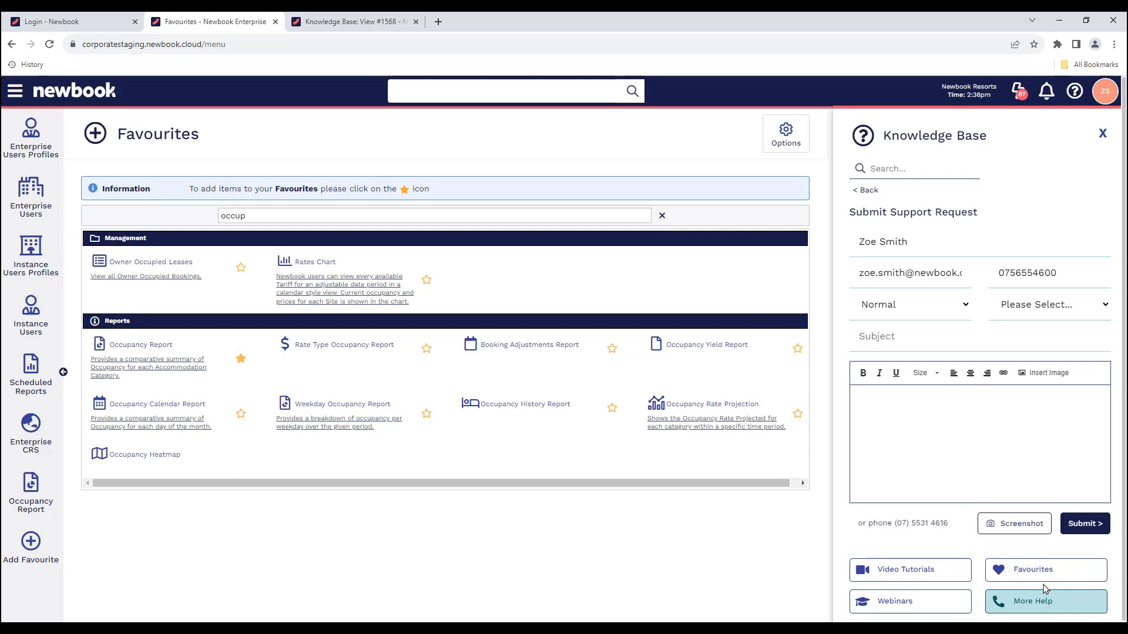
drag(856, 244, 944, 246)
drag(861, 273, 992, 286)
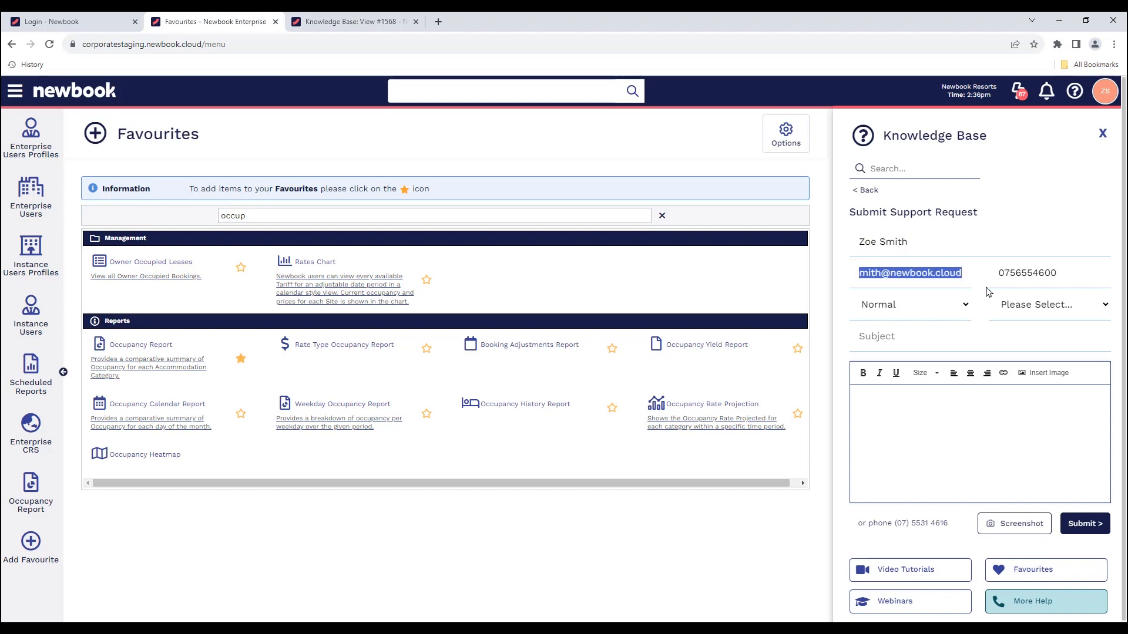
click(1047, 306)
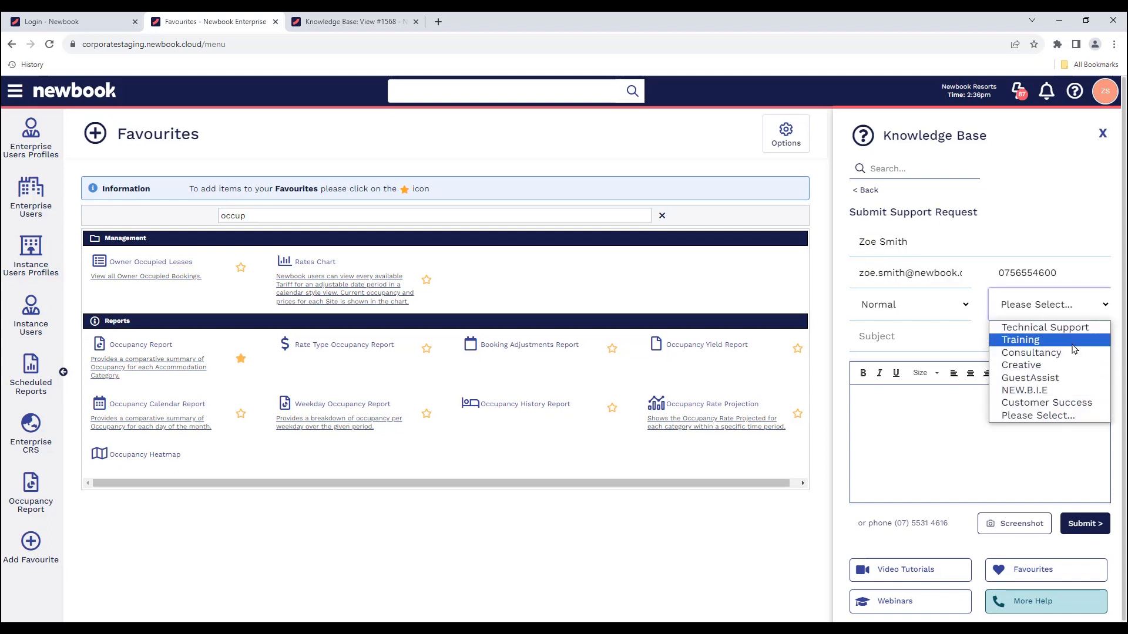
click(873, 339)
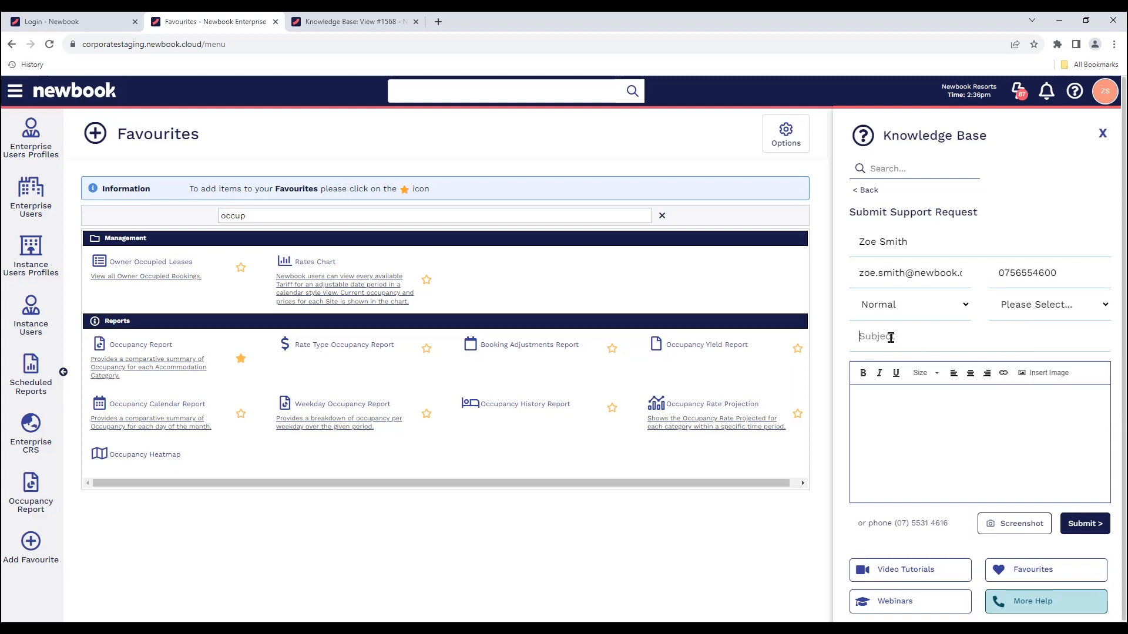
click(882, 404)
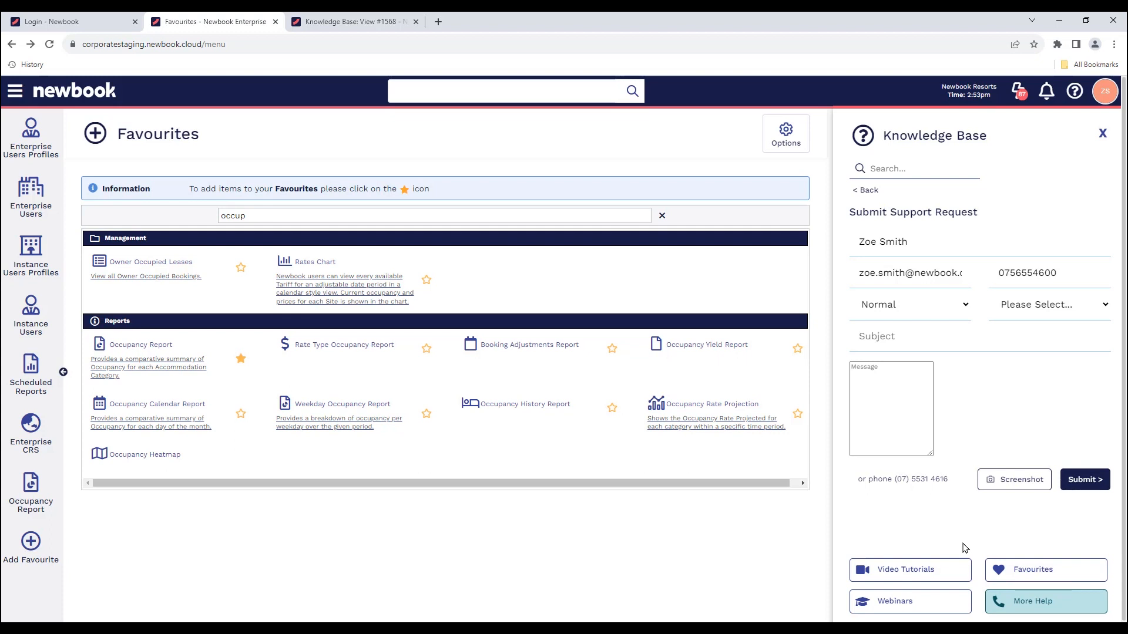
Step: Search the menu for "schedul", open the Scheduled Reports list and check its select-all option
click(13, 94)
text(sch)
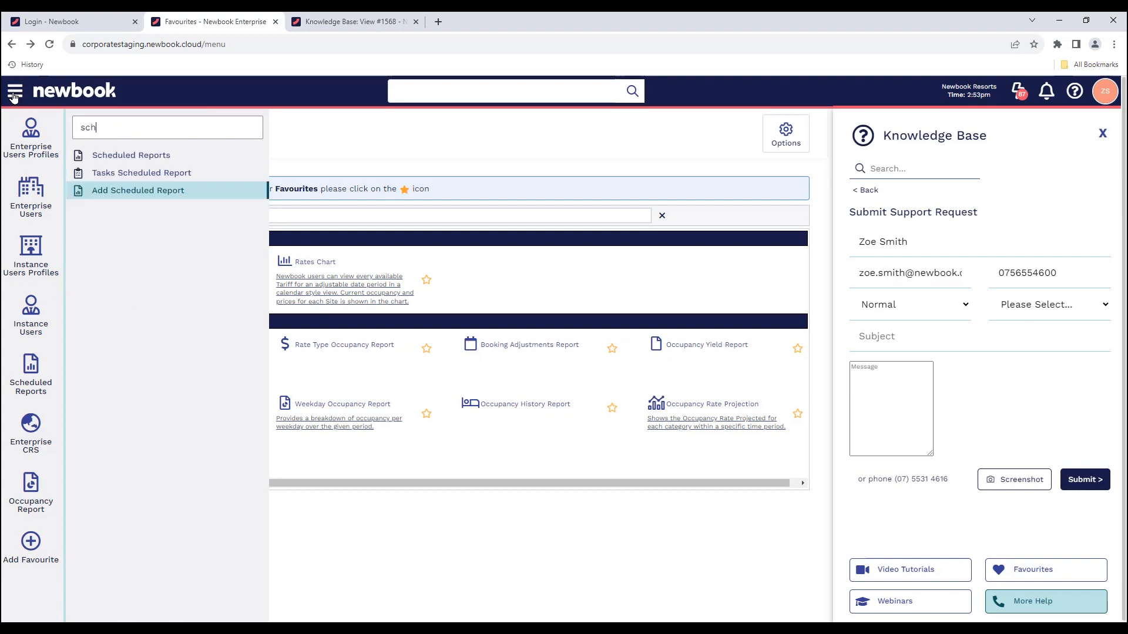
text(edul)
click(163, 156)
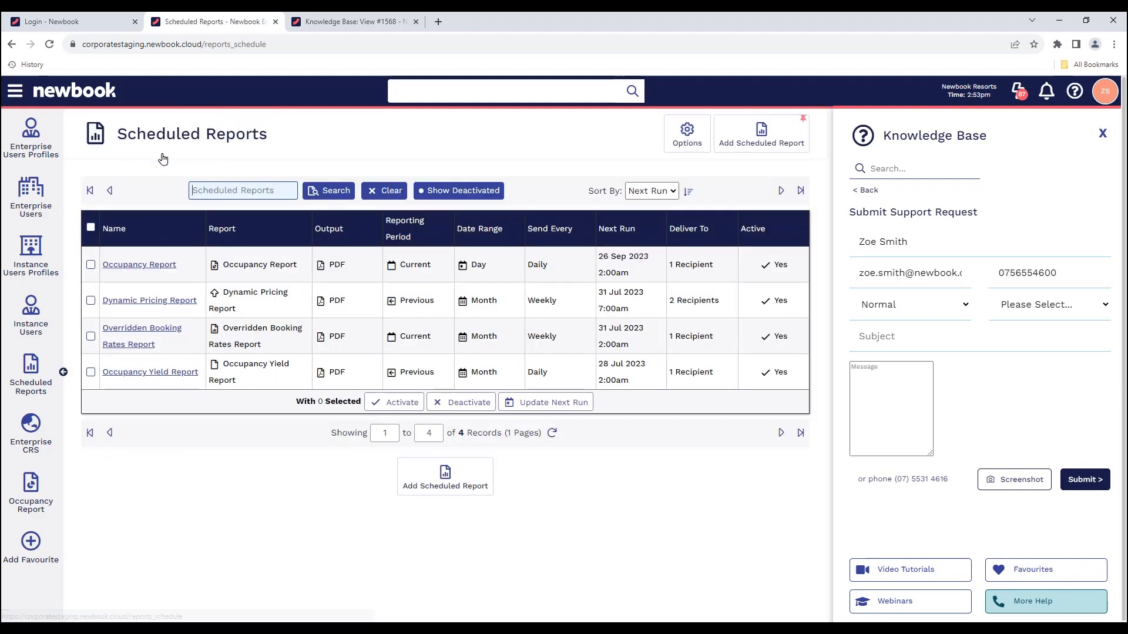
drag(115, 142, 282, 151)
click(281, 150)
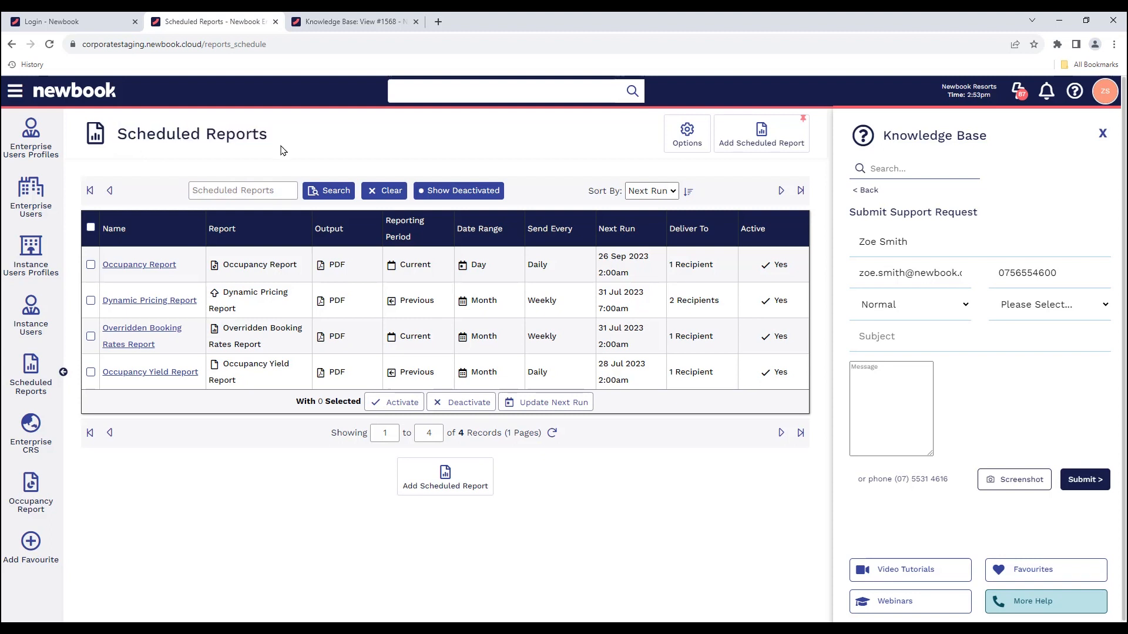
click(90, 228)
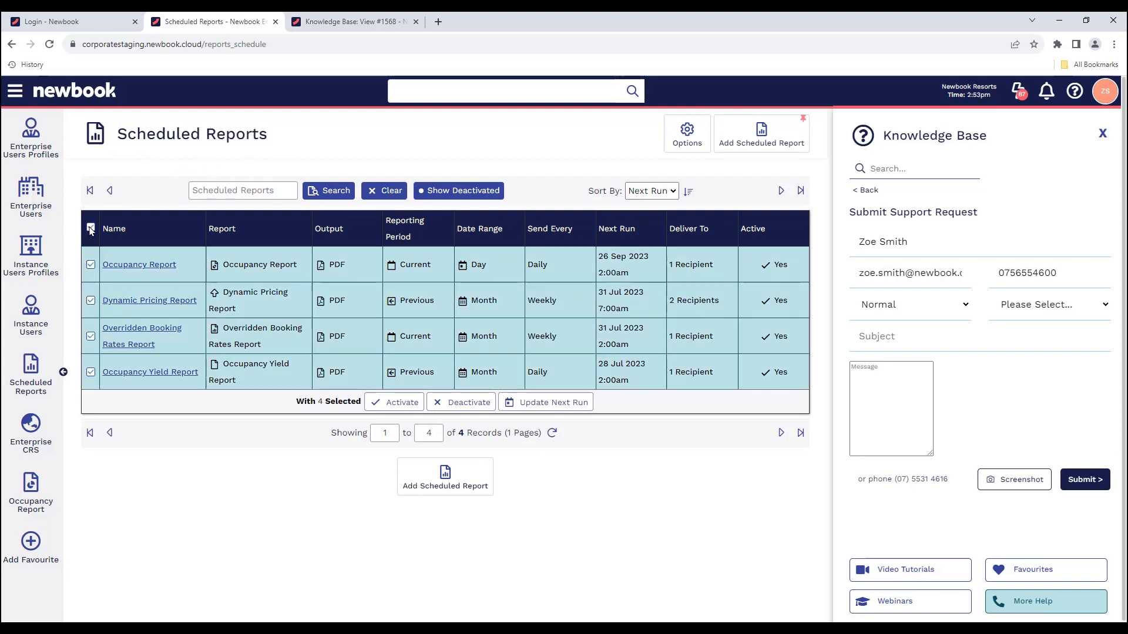
click(91, 229)
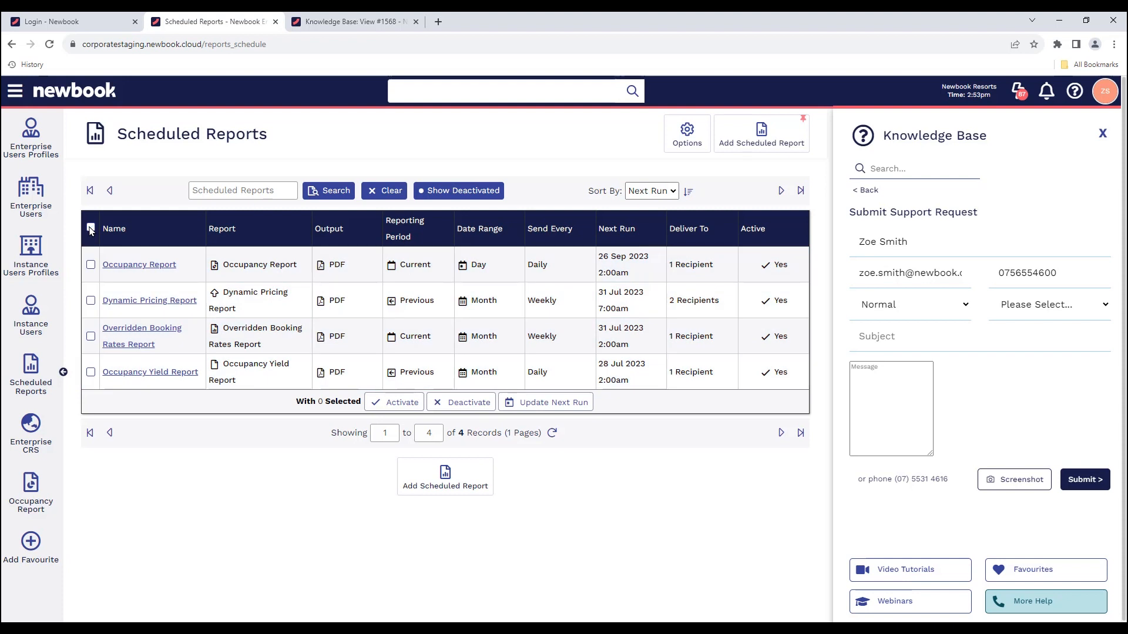
Step: Open the Occupancy Report schedule for editing and view its report recipients
click(157, 266)
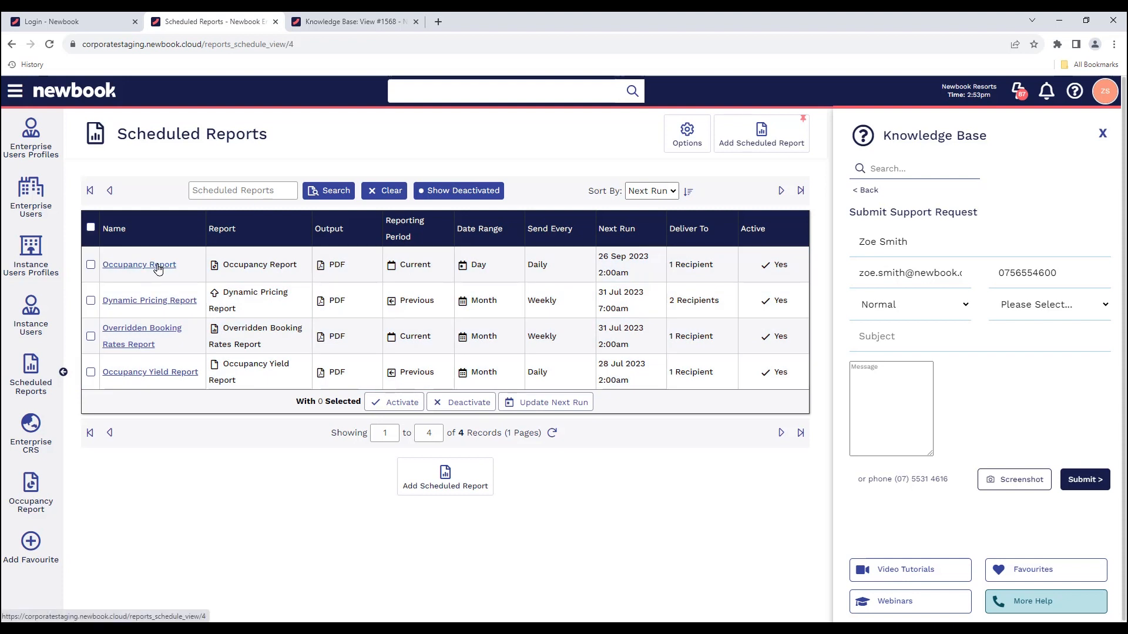
click(666, 133)
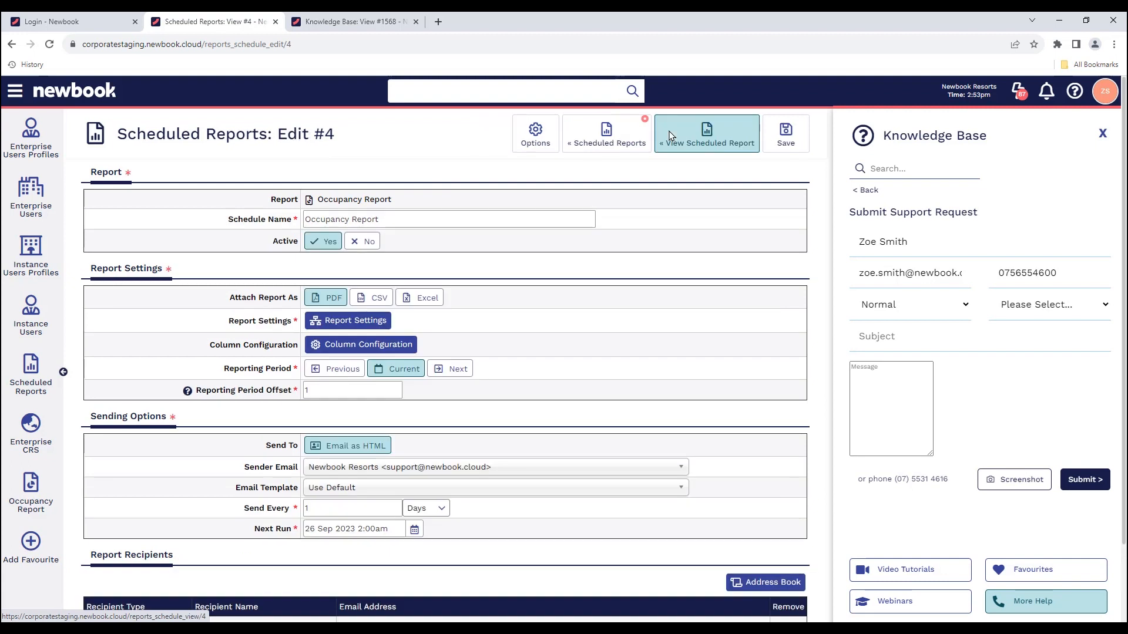
scroll(666, 226, down, 2)
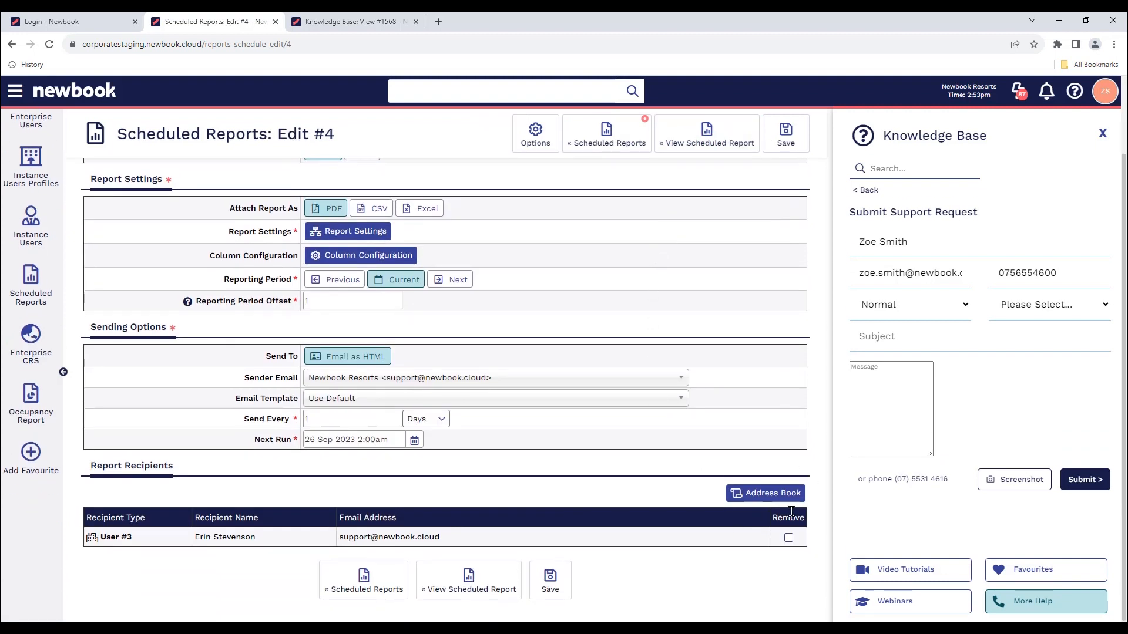
Step: Search the address book for "support", add the second matching user as a recipient, and save the scheduled Occupancy Report
click(764, 499)
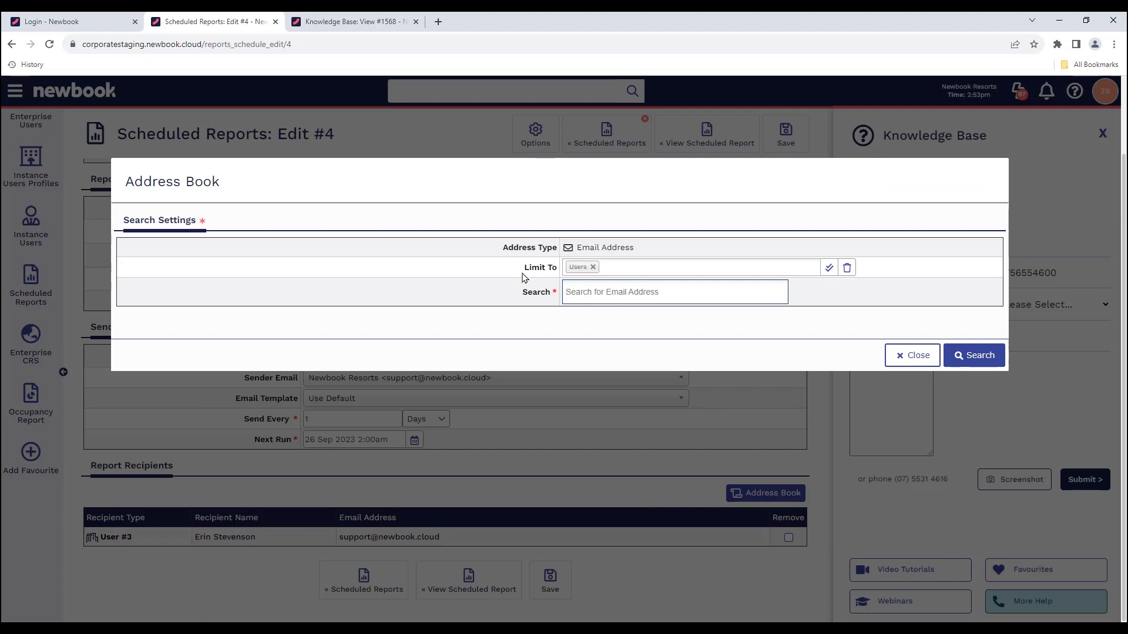
drag(523, 275, 562, 268)
click(603, 292)
text(support)
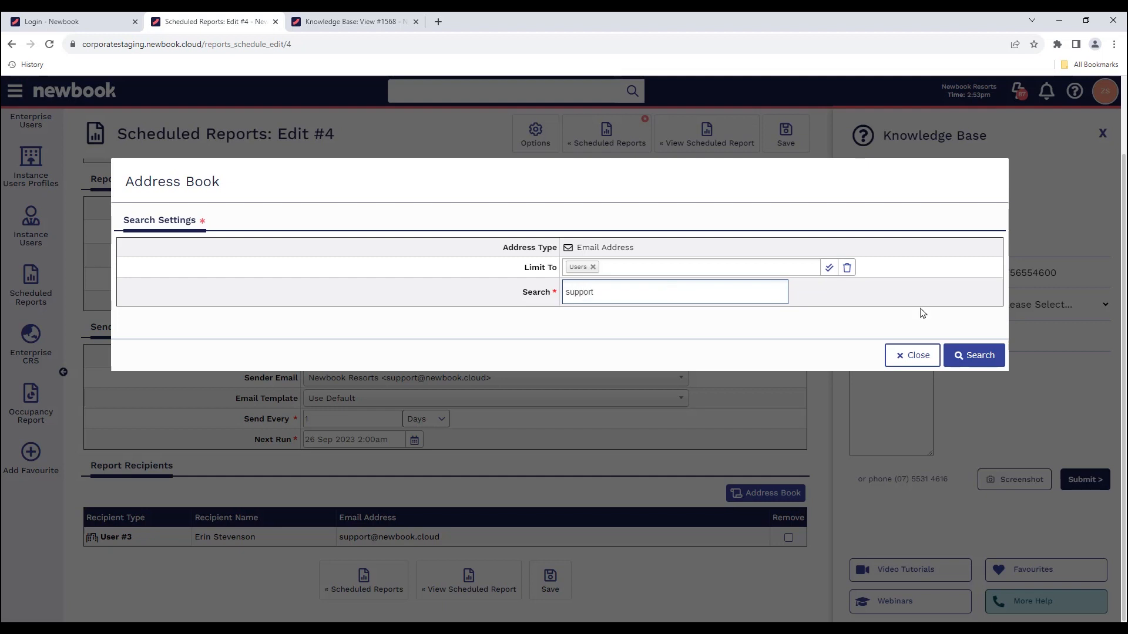
click(970, 353)
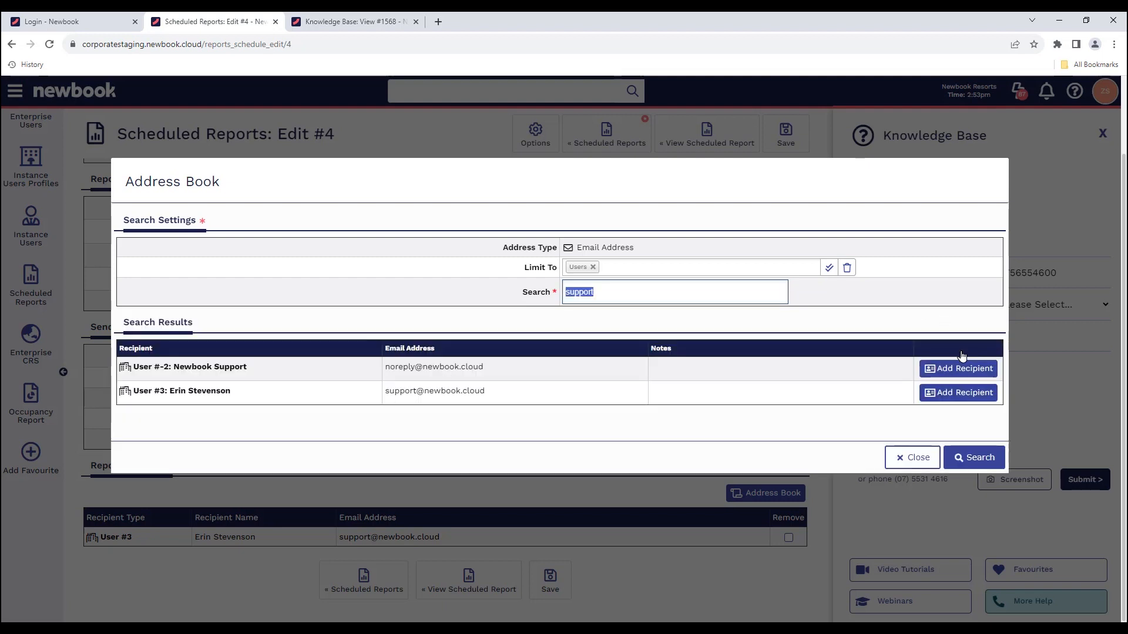
click(943, 392)
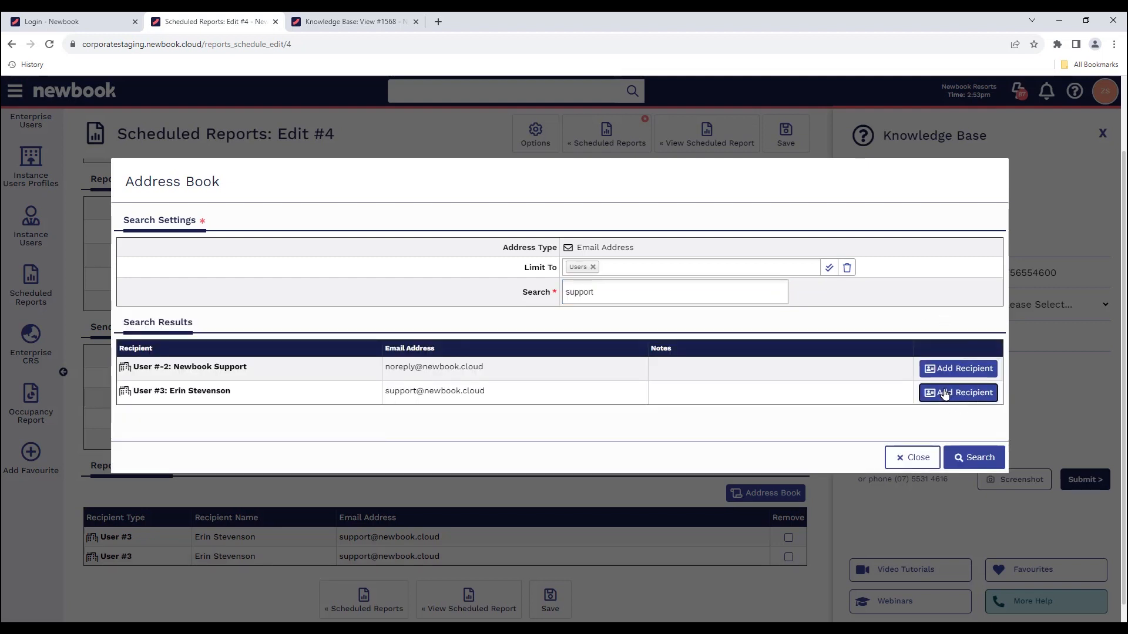
click(915, 460)
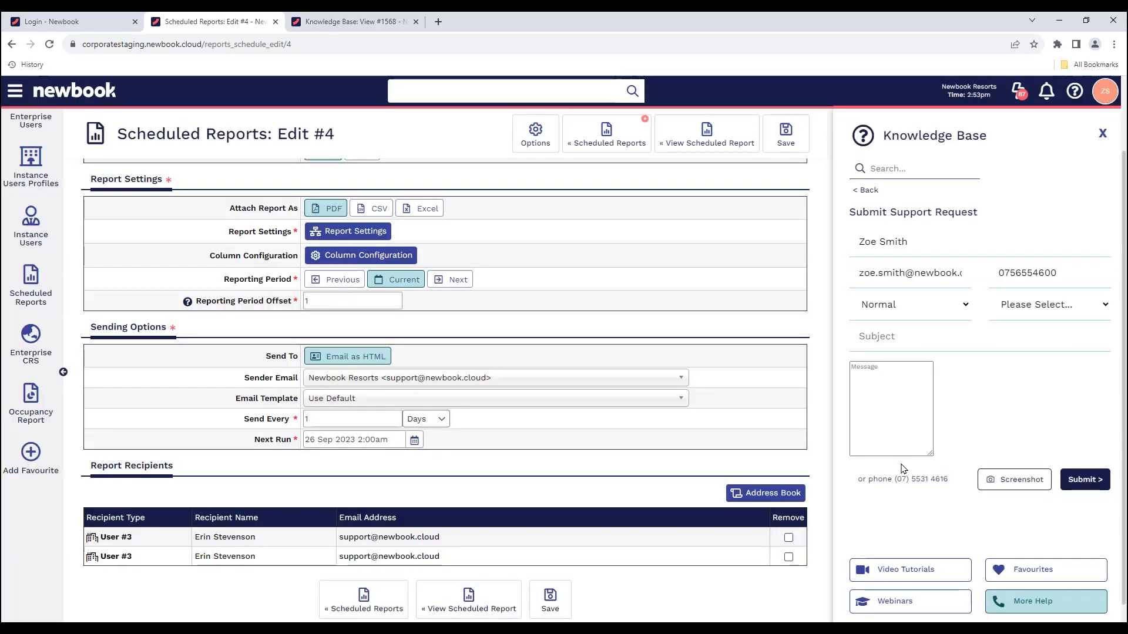
click(548, 597)
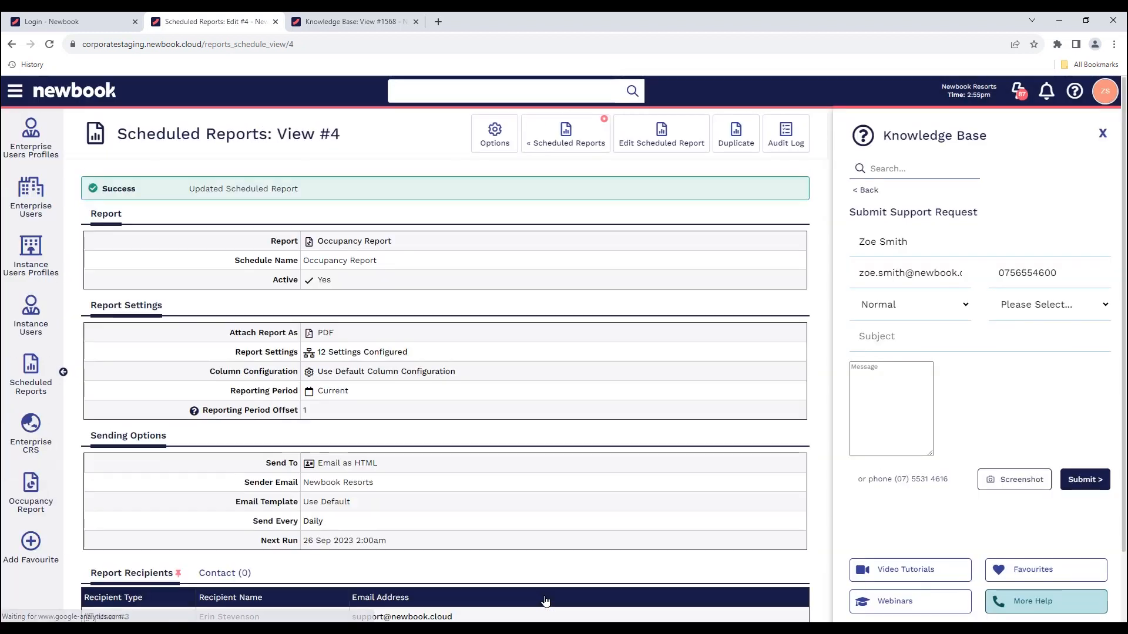
click(561, 138)
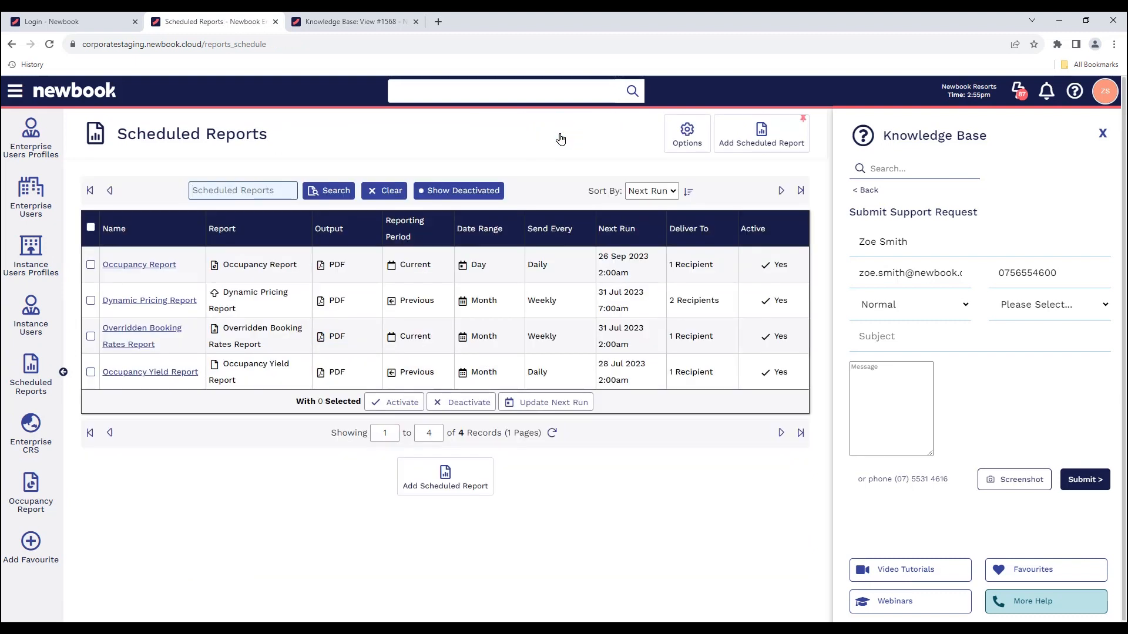
Step: Start a new scheduled report and choose the Occupancy Report by searching for "occup"
click(768, 137)
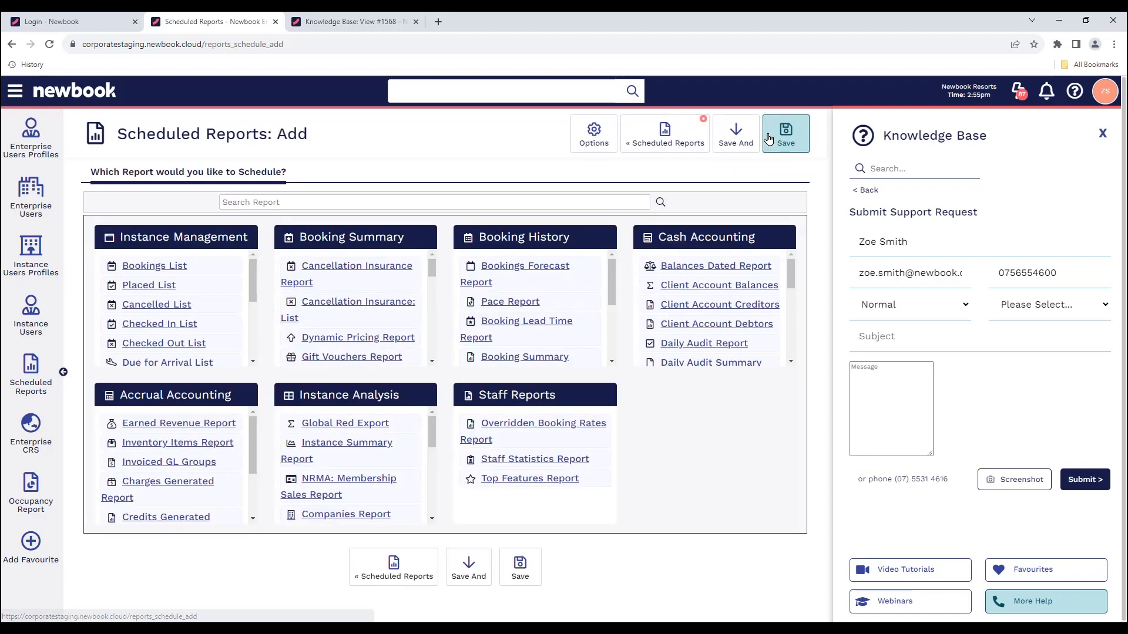
click(240, 202)
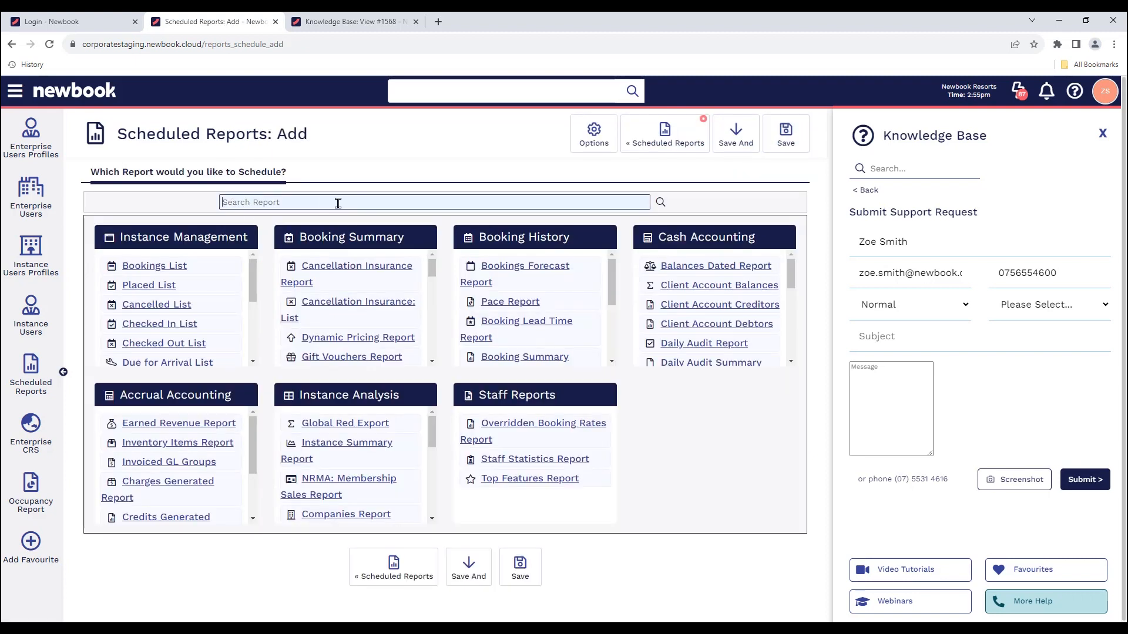
text(occup)
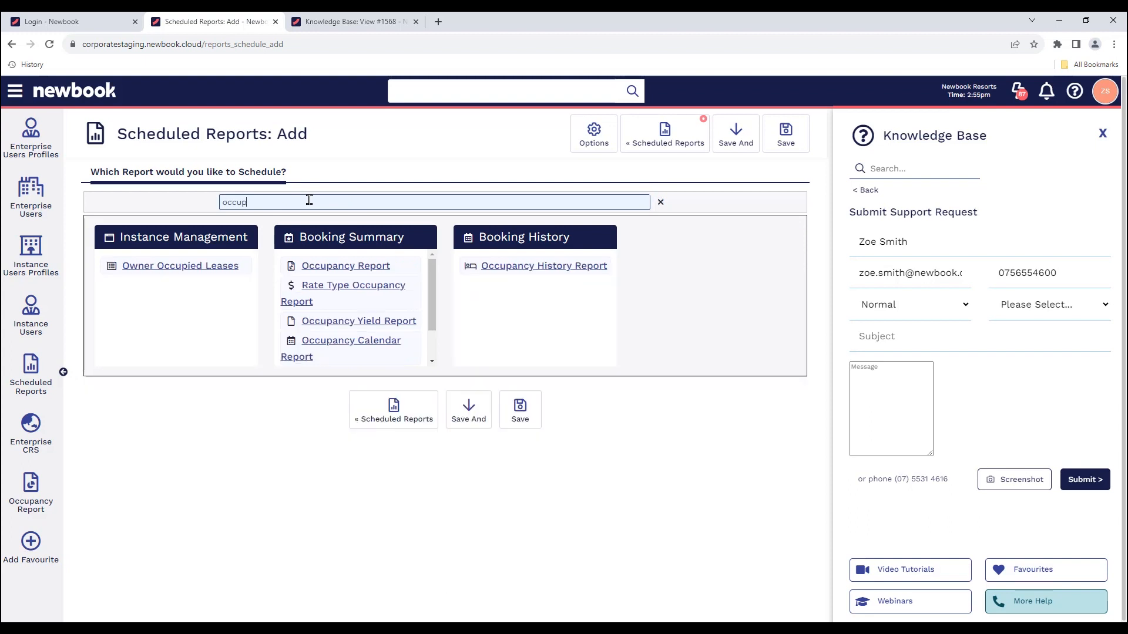
click(355, 265)
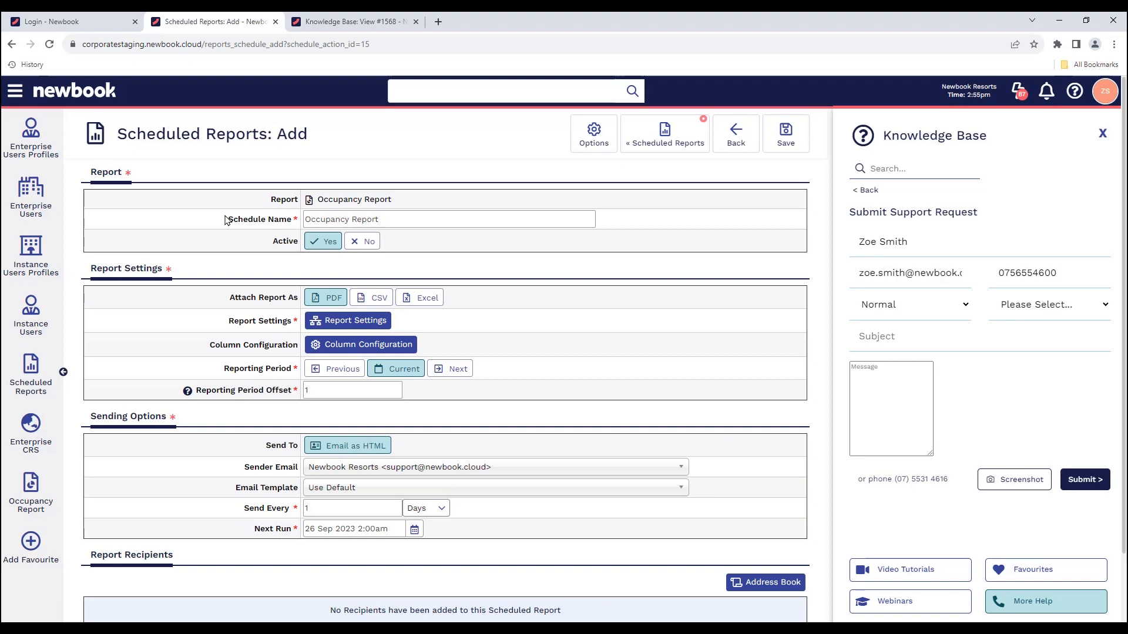
Step: Examine the new schedule's Report, Report Settings and Sending Options sections, including the Reporting Period and Next Run fields
drag(150, 174, 90, 171)
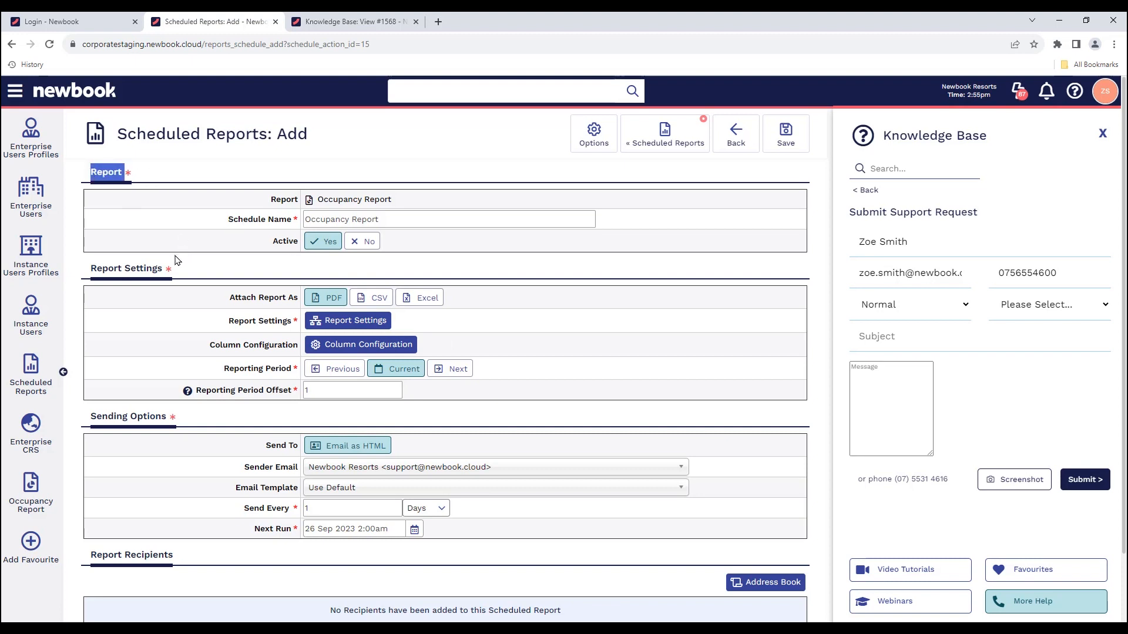
drag(175, 262, 103, 269)
drag(182, 409, 91, 415)
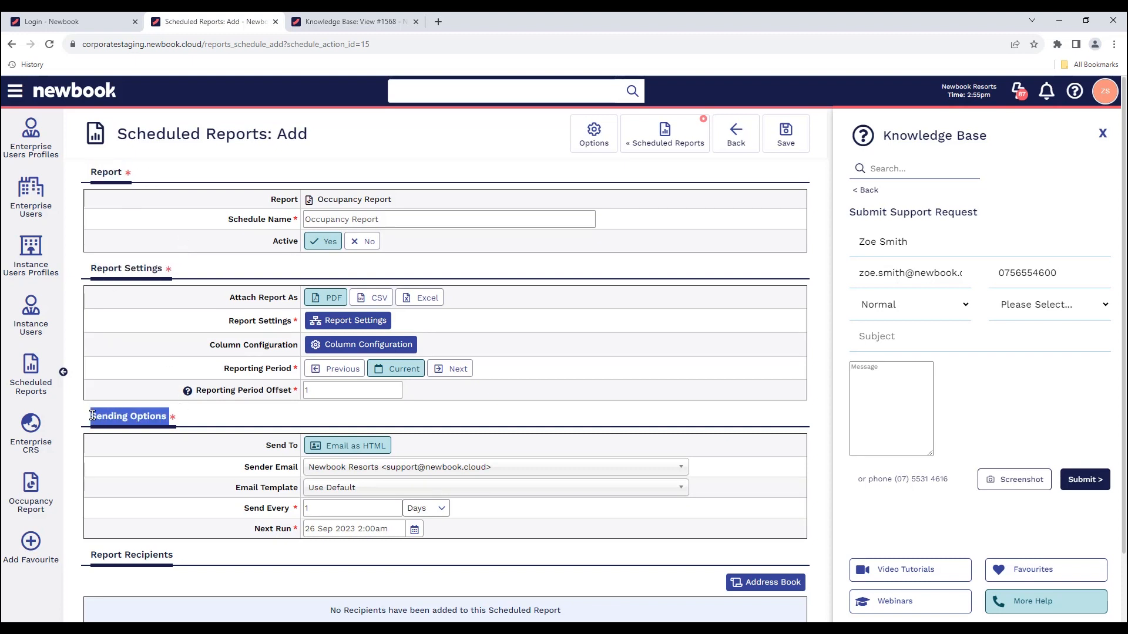
click(131, 455)
drag(232, 297, 230, 328)
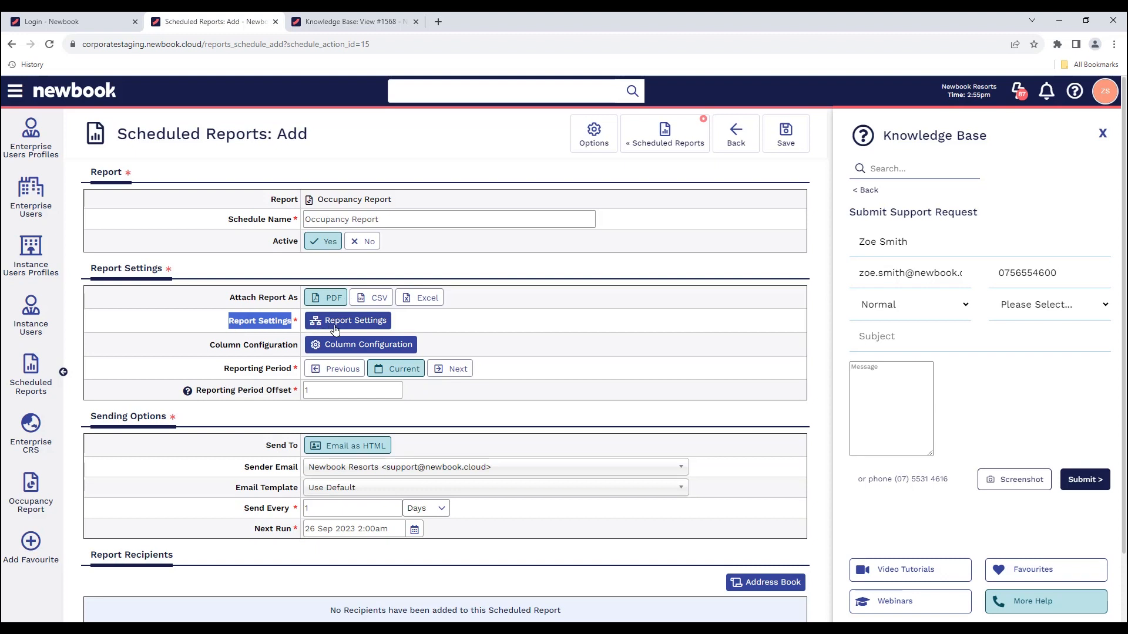
click(441, 323)
scroll(449, 337, down, 1)
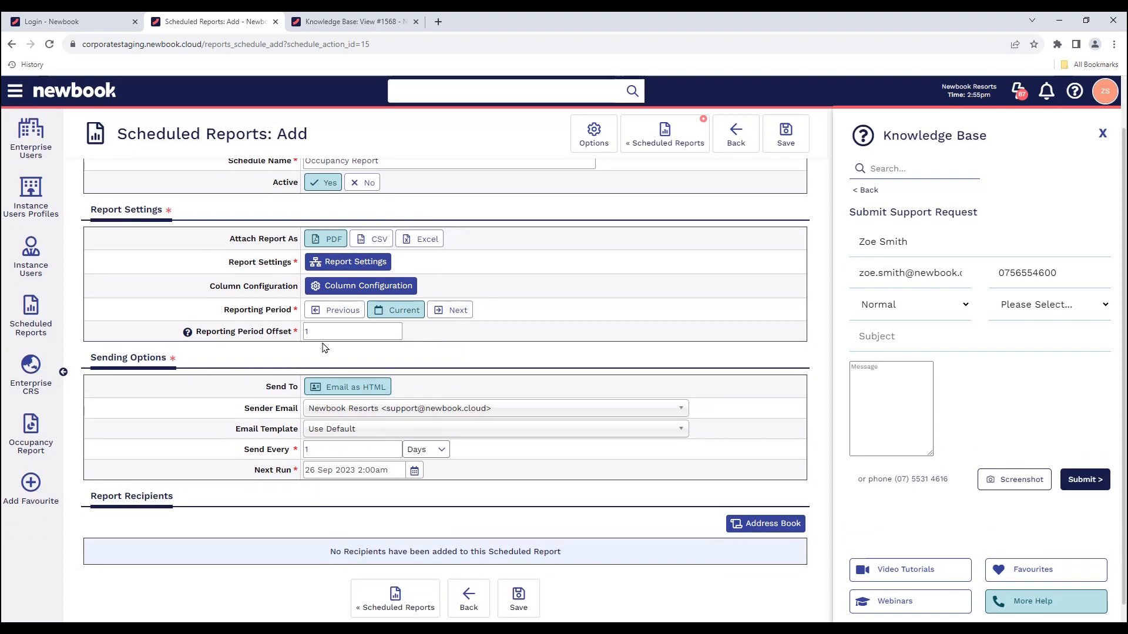
drag(220, 317, 294, 317)
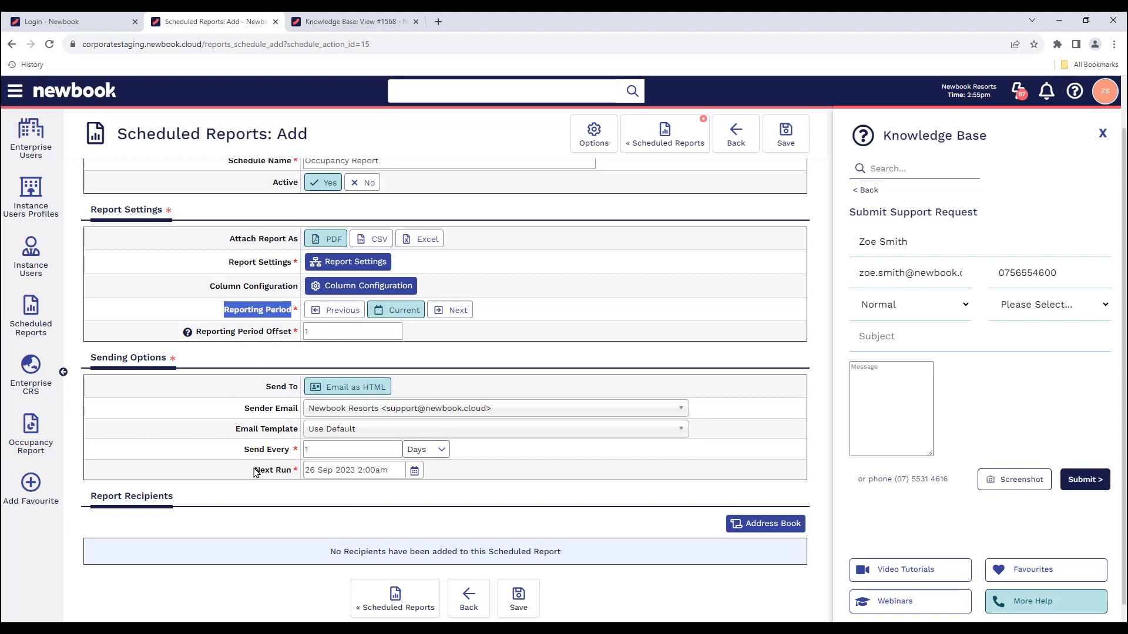
drag(254, 469, 286, 475)
click(287, 493)
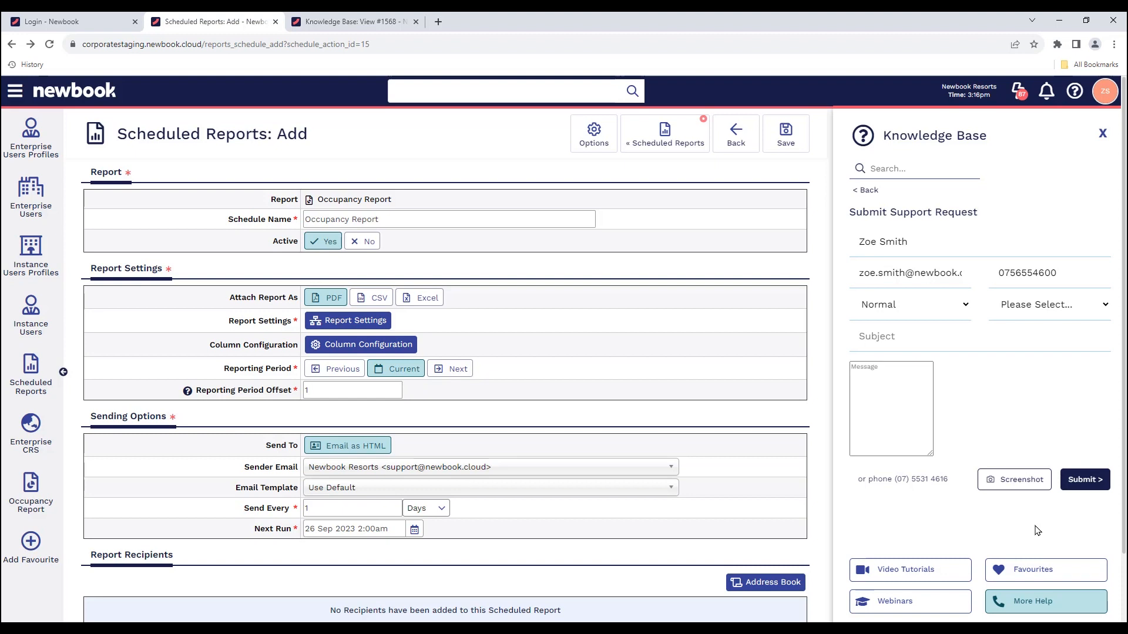
Step: Search the menu for "user", open the Instance Users page and close the Knowledge Base
click(12, 96)
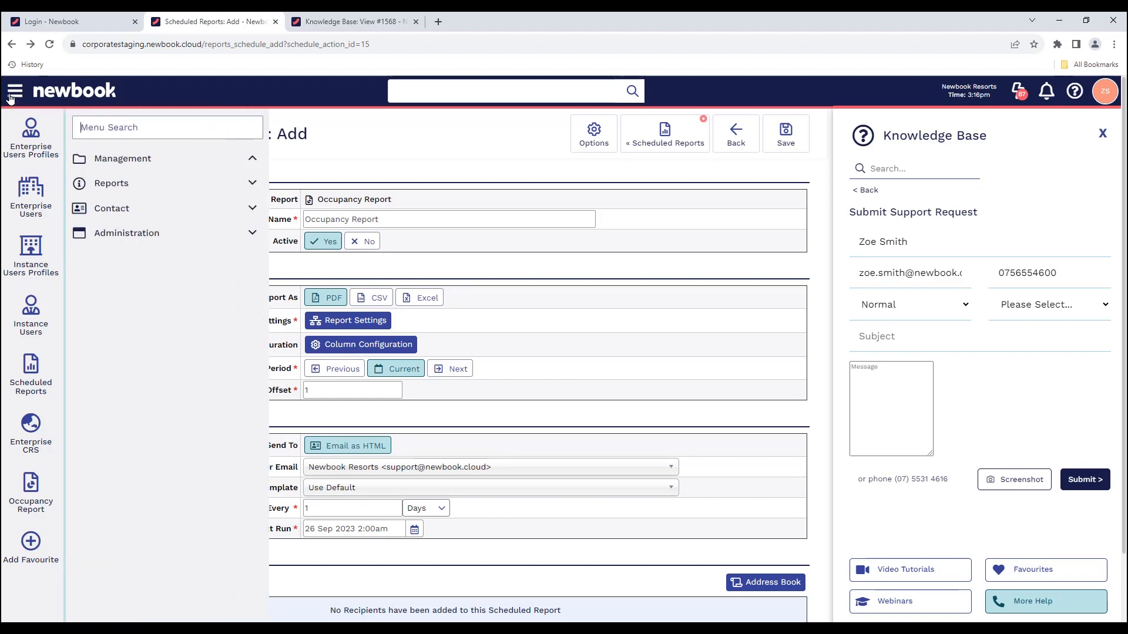
text(user)
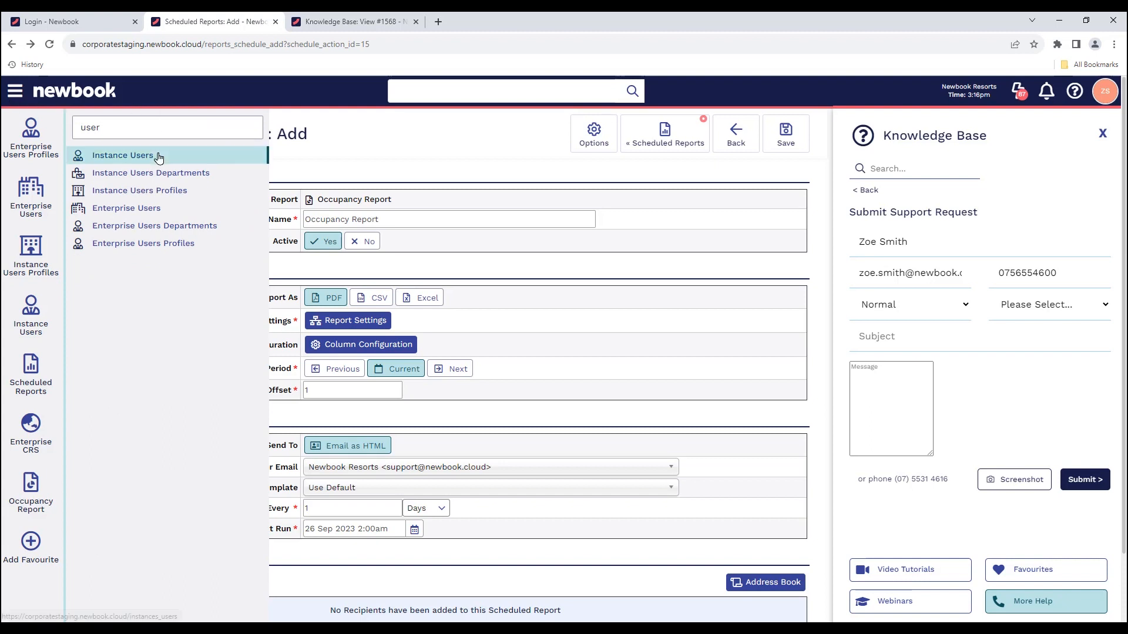
click(123, 156)
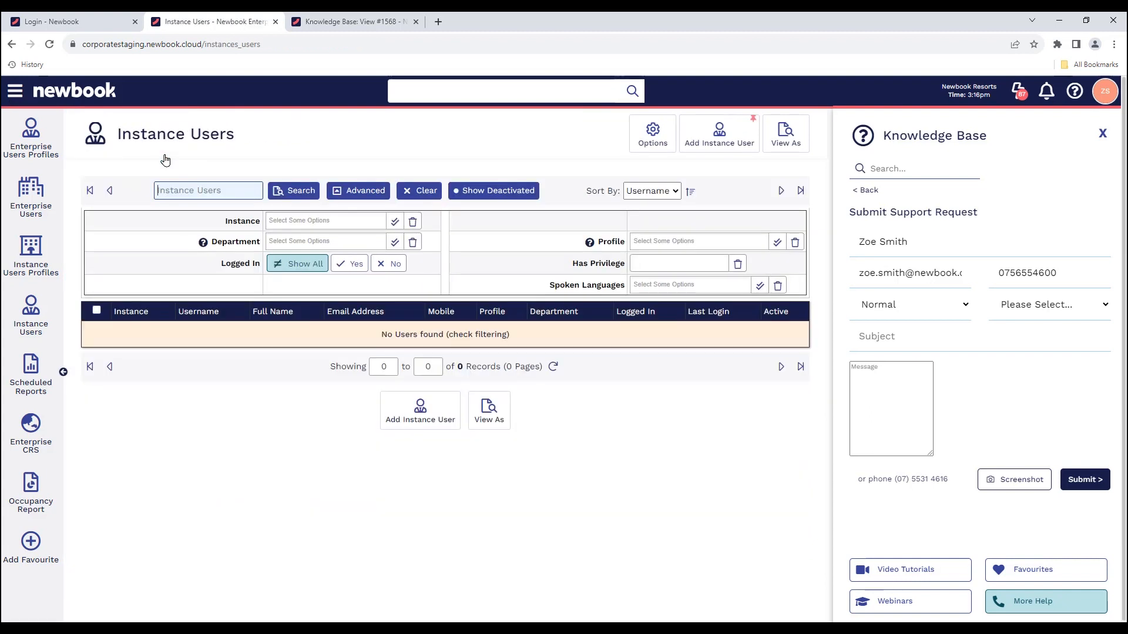
click(1103, 133)
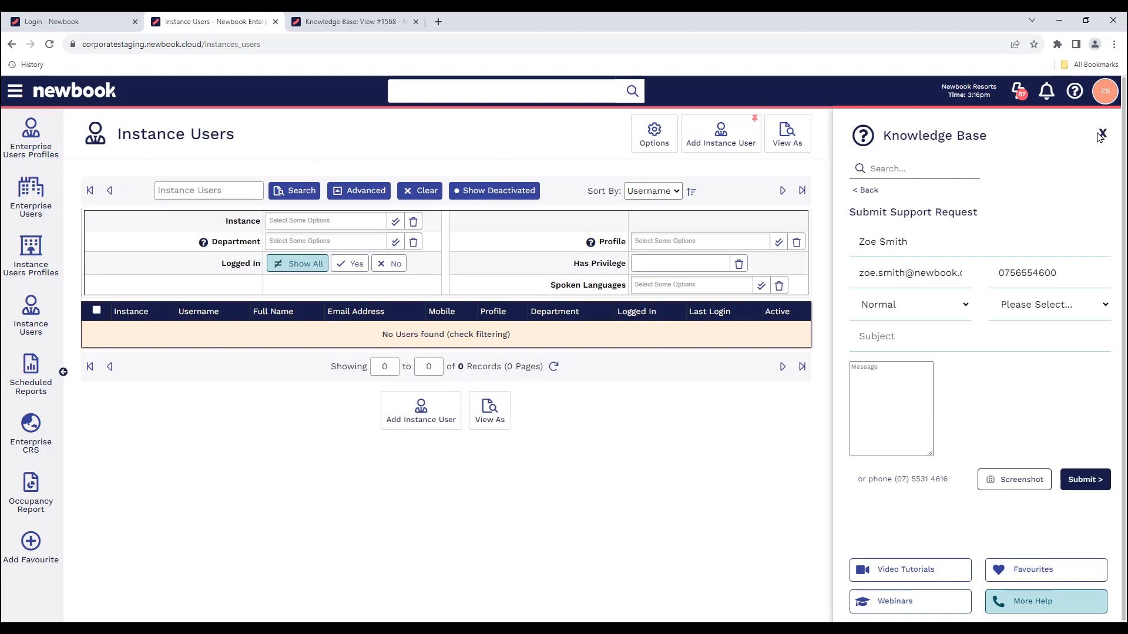
Step: Filter the instance users by NewBook Cairn's Resort and check the select-all option in the list
click(357, 221)
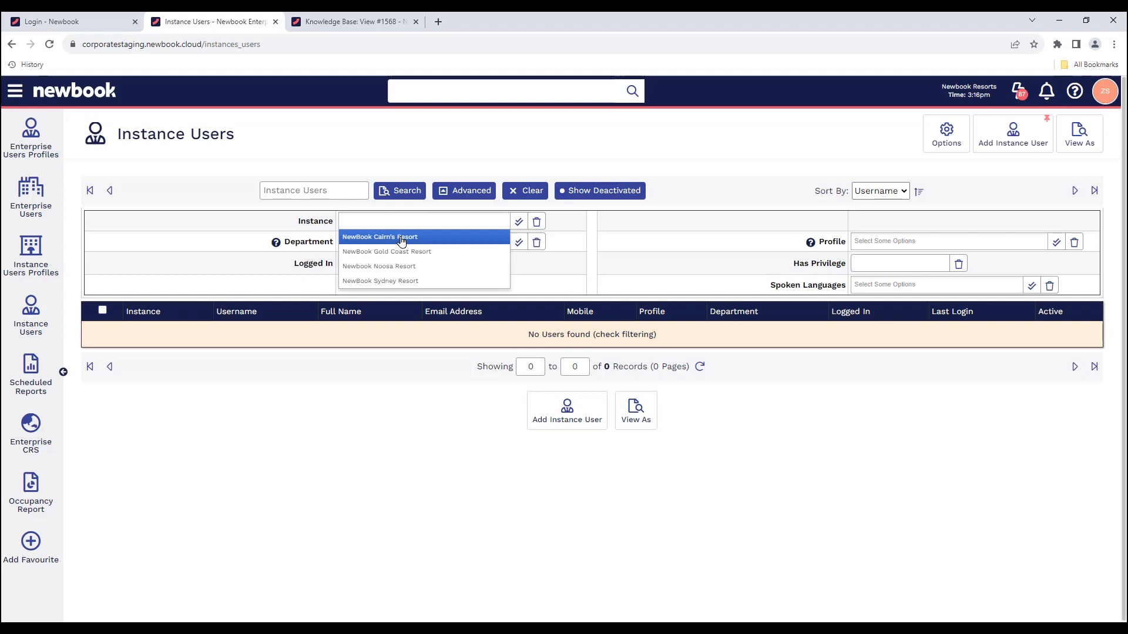
click(401, 241)
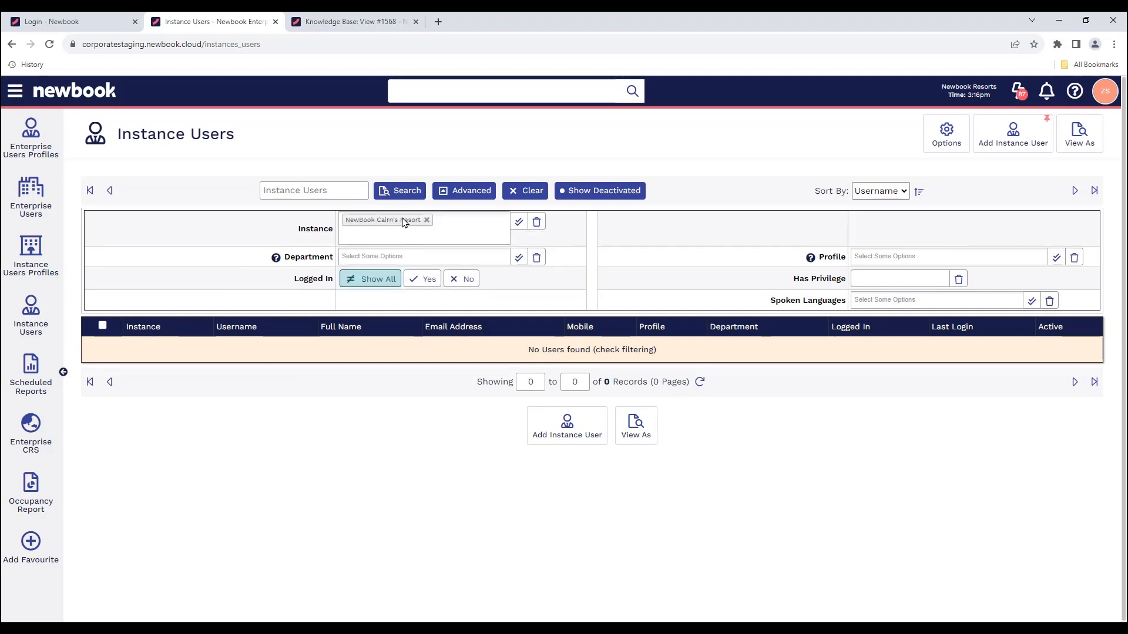
click(403, 190)
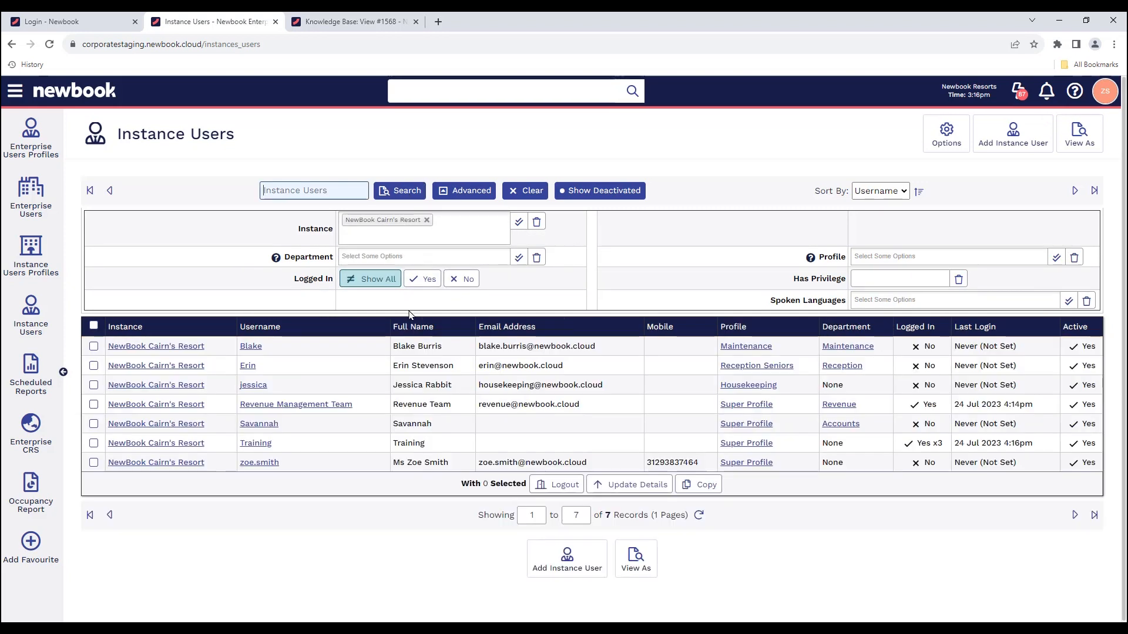
click(93, 325)
click(93, 325)
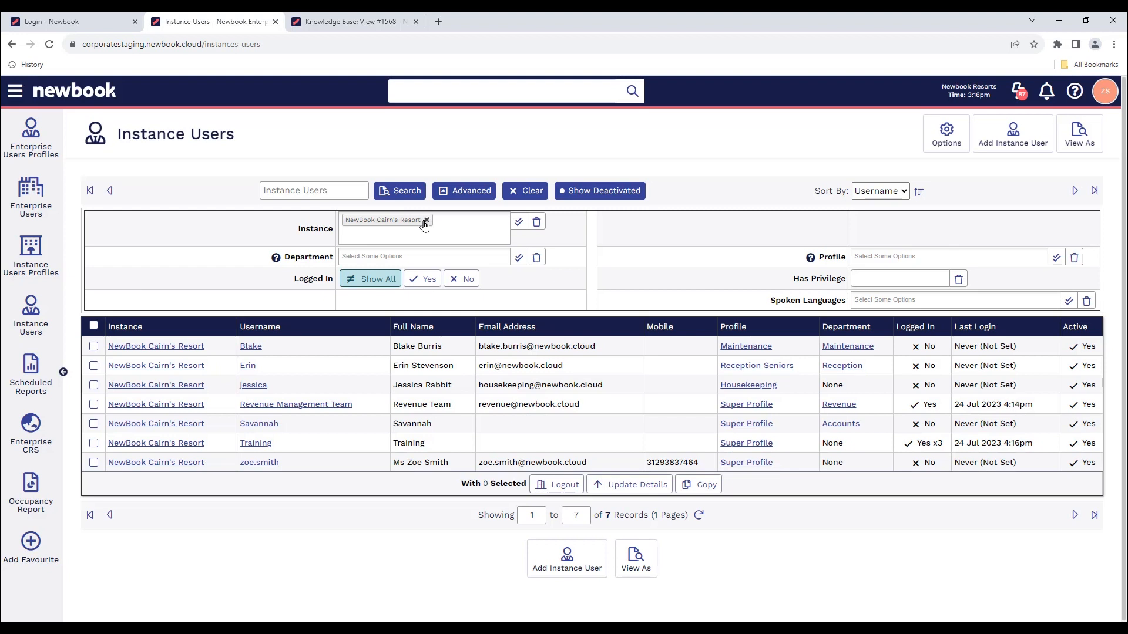
Step: Start adding a NewBook Cairn's Resort instance user and examine the username, password, contact, password-change and instance fields
click(1020, 150)
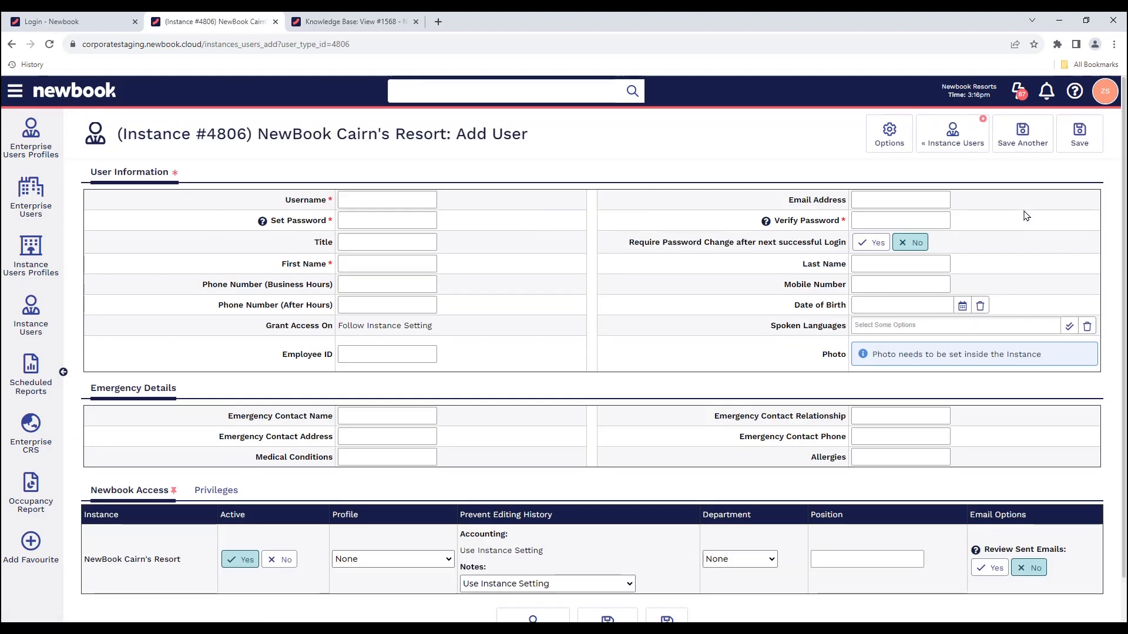
drag(283, 199, 336, 203)
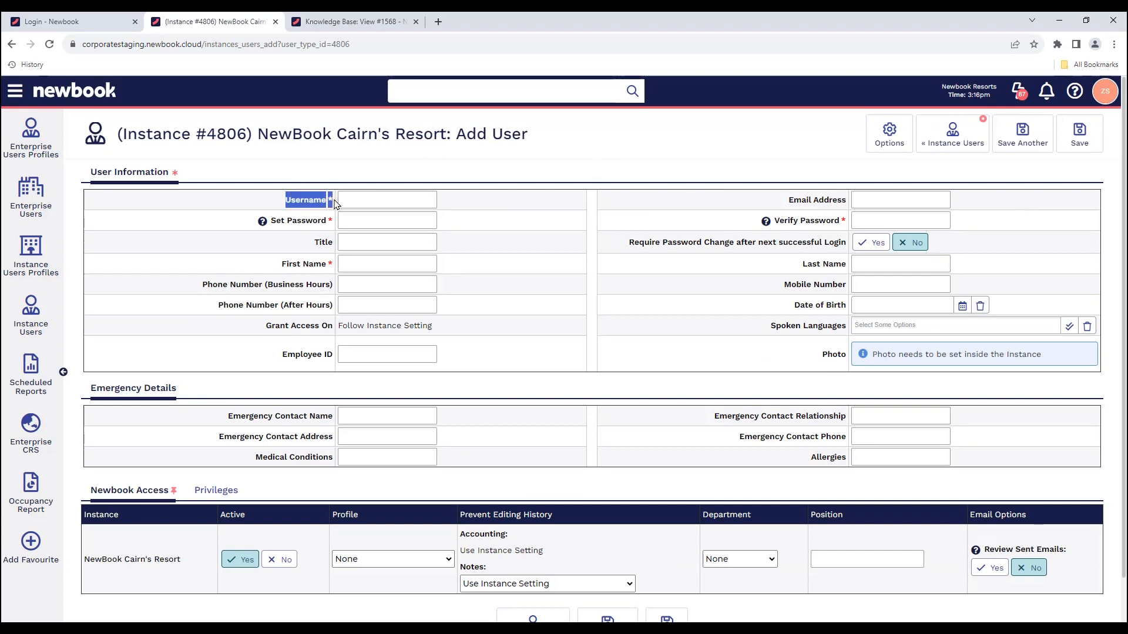
click(392, 201)
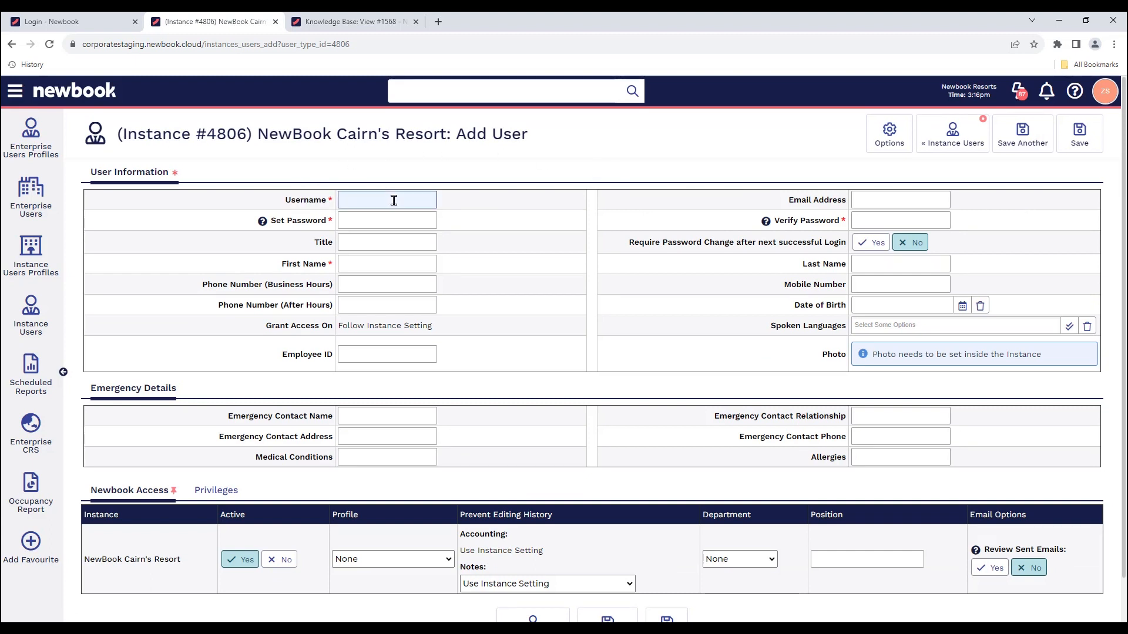
triple_click(283, 225)
drag(775, 226, 853, 220)
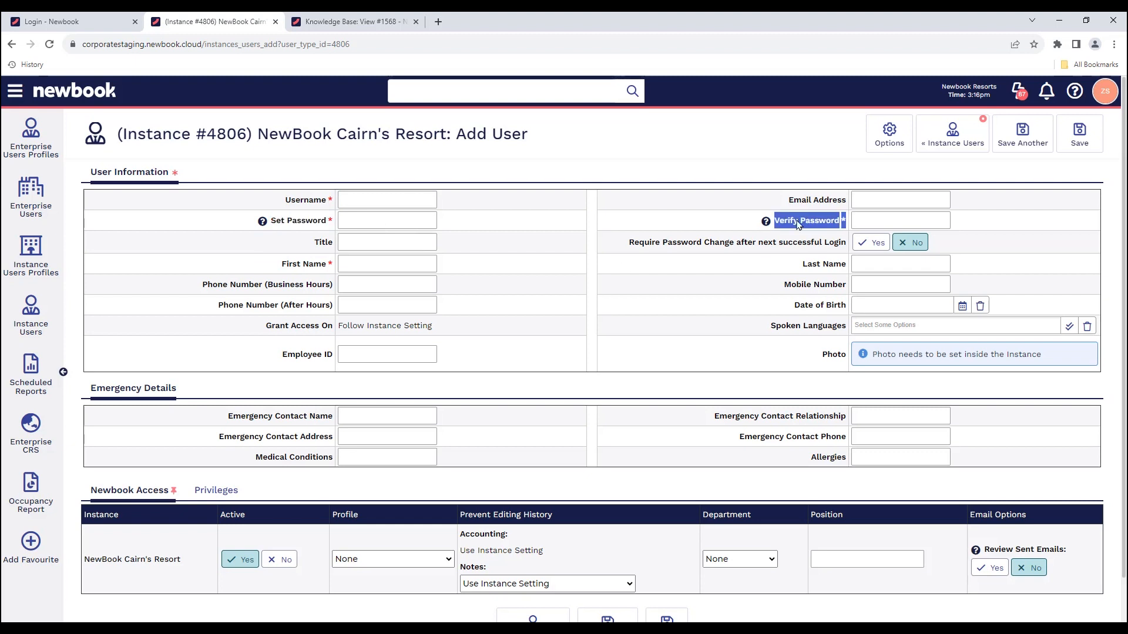
drag(788, 203, 853, 201)
drag(784, 284, 864, 282)
click(863, 282)
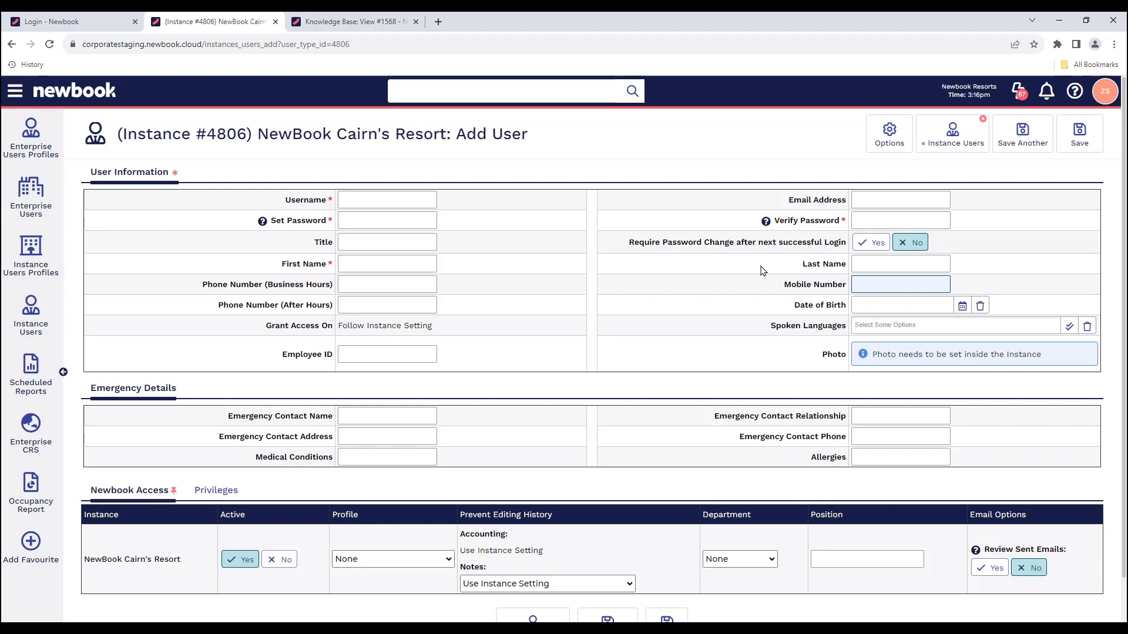
drag(627, 242, 846, 254)
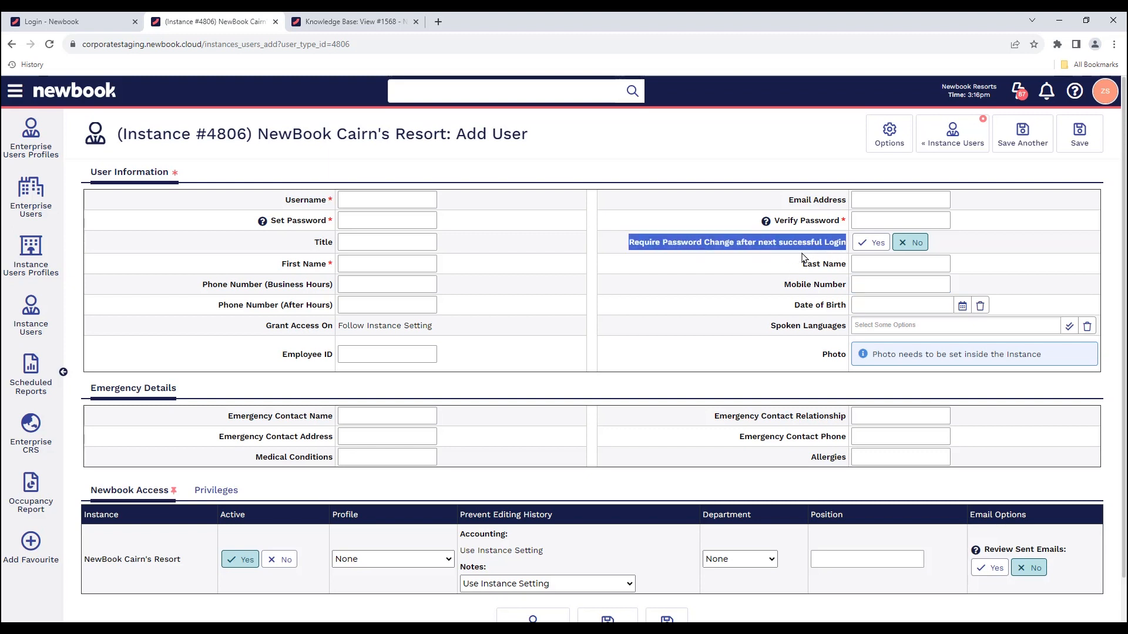
click(690, 229)
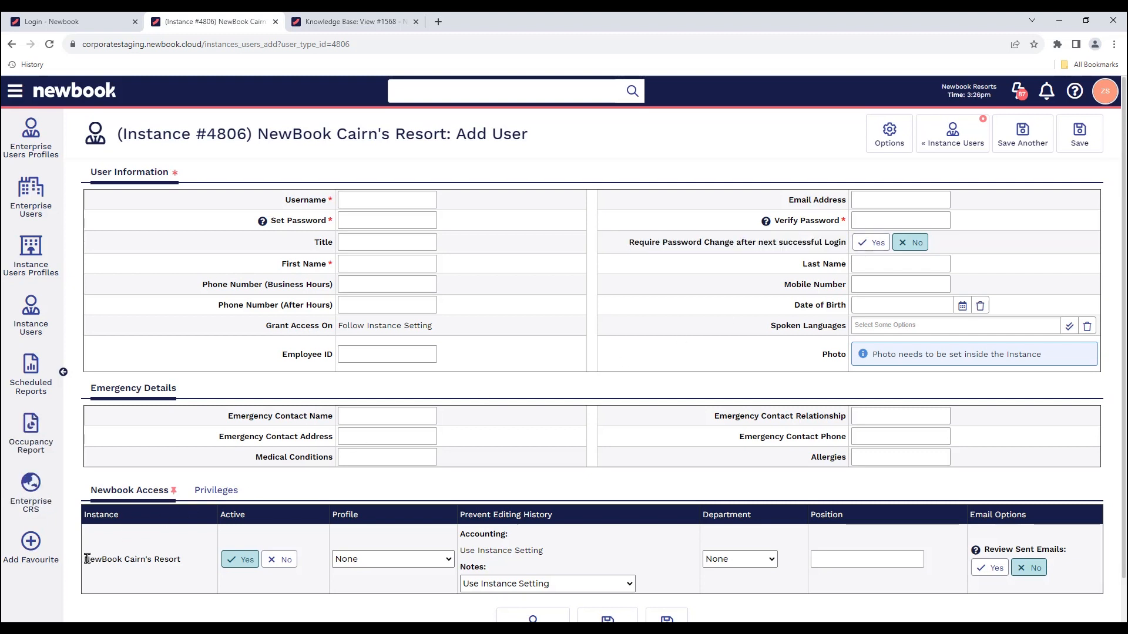
drag(85, 569, 193, 574)
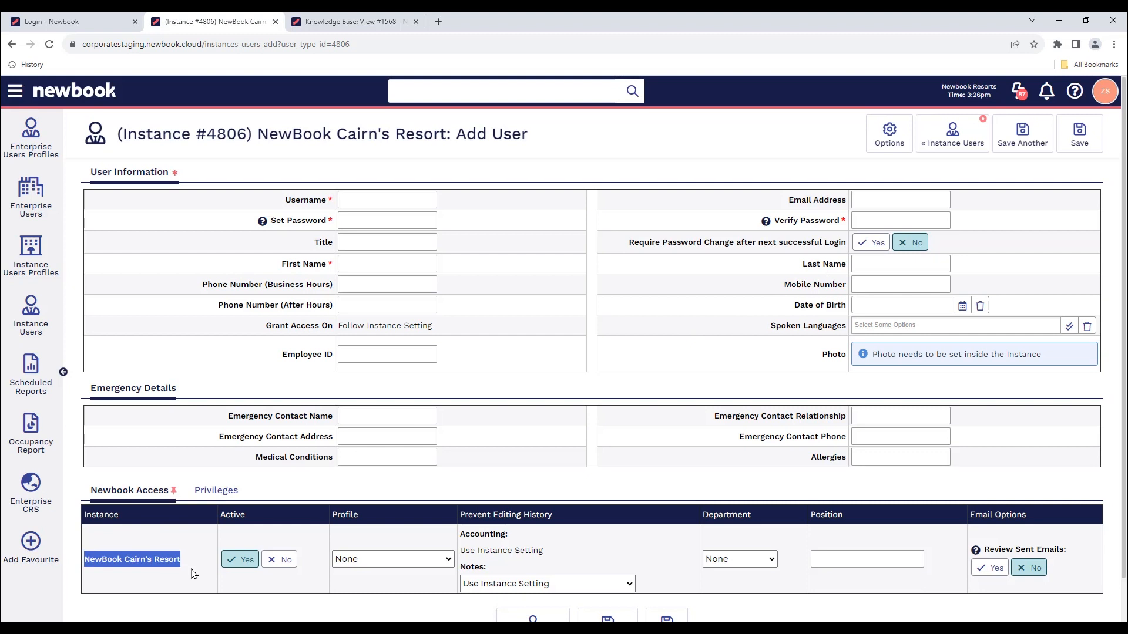
click(193, 574)
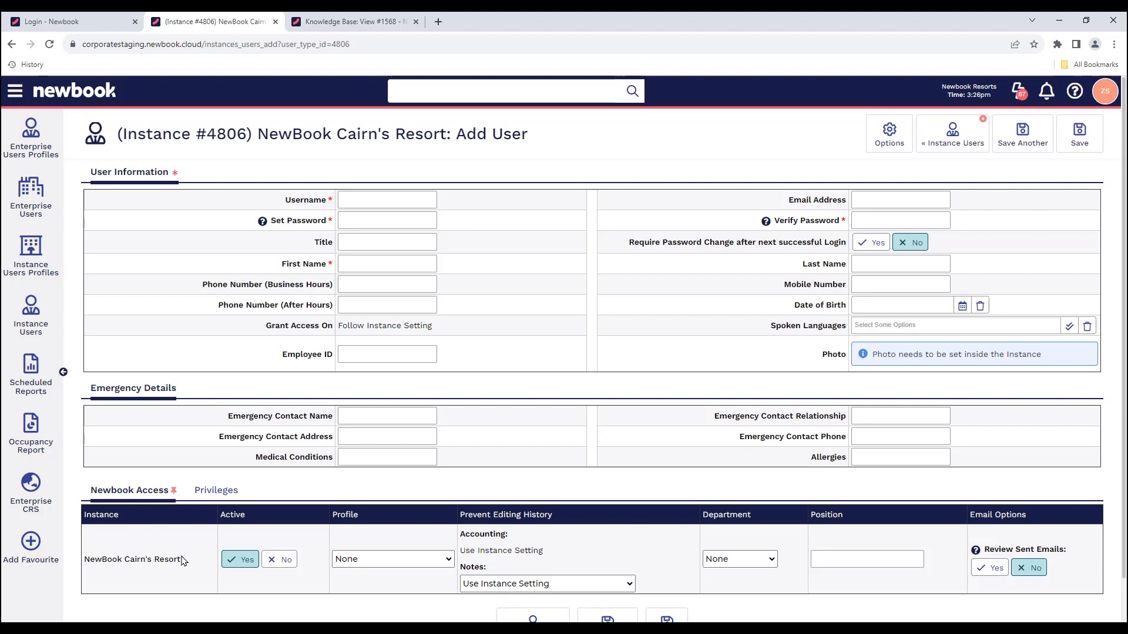
scroll(234, 514, down, 2)
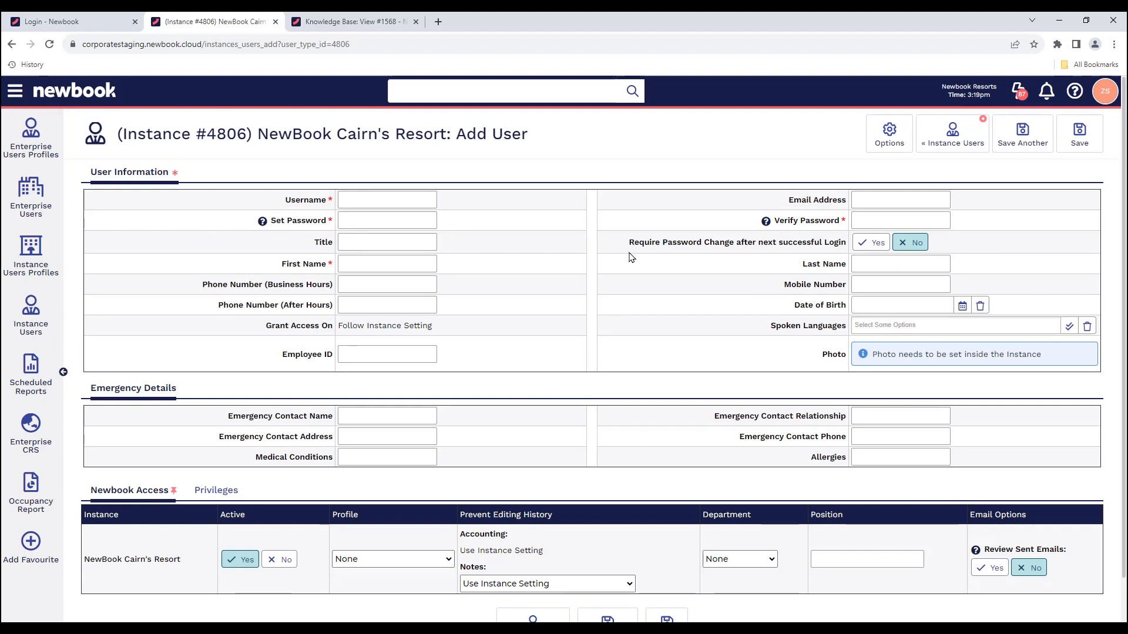
Step: Try to save the new instance user with the Super Profile, and return to the Instance Users list
drag(392, 522, 329, 519)
click(369, 559)
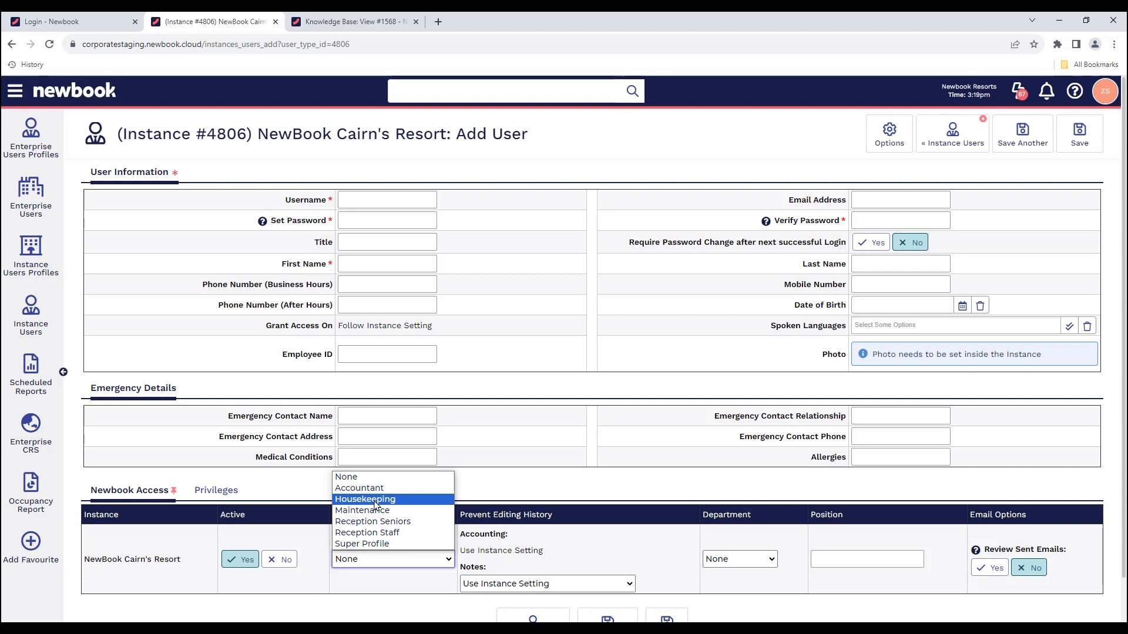
click(376, 544)
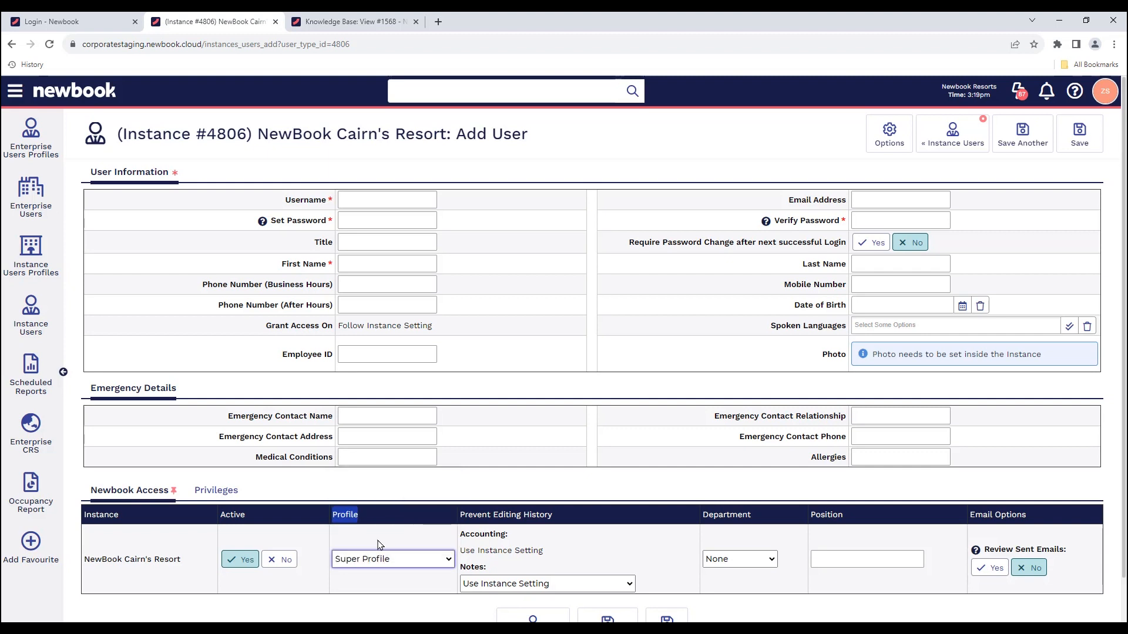
click(1089, 145)
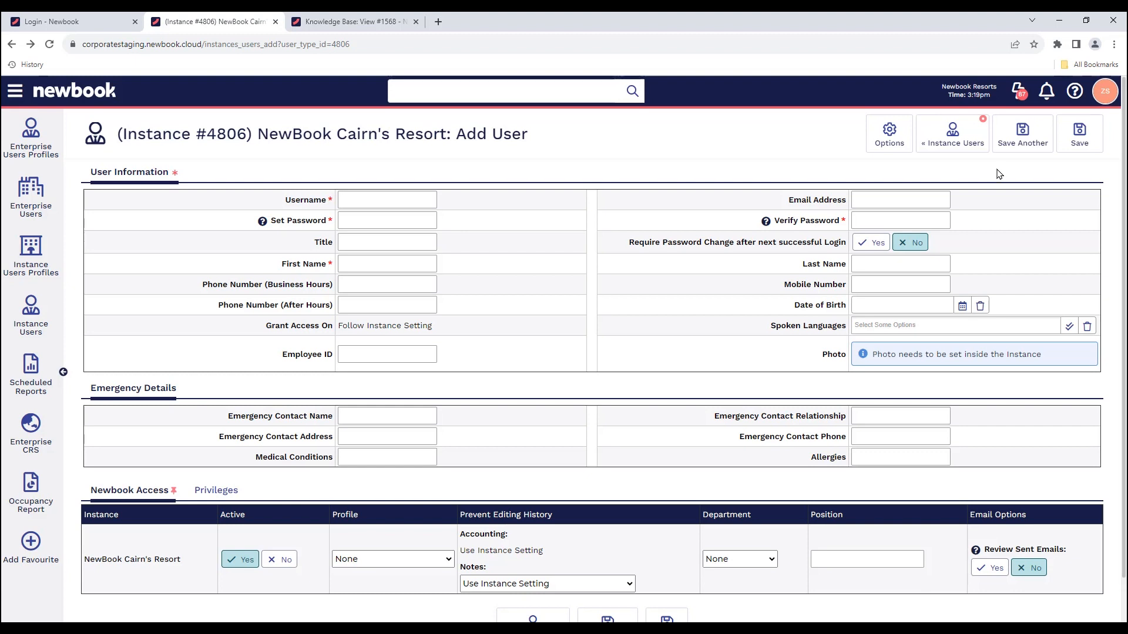
click(954, 142)
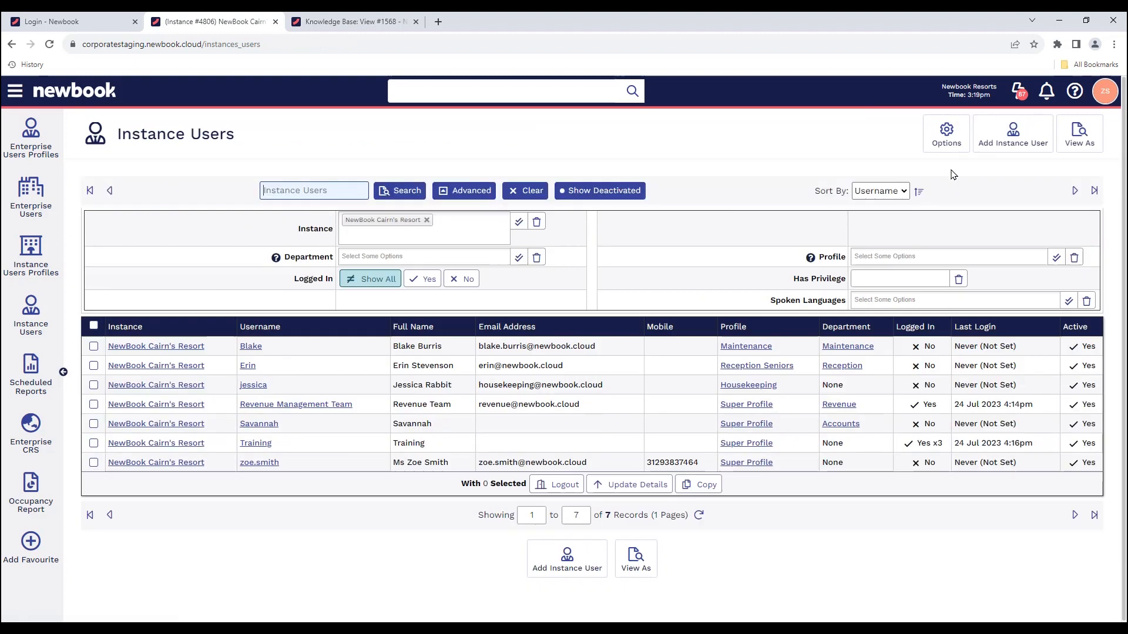
Step: Deactivate the NewBook Cairn's Resort user with the Maintenance profile by updating the details with Active set to No
click(311, 236)
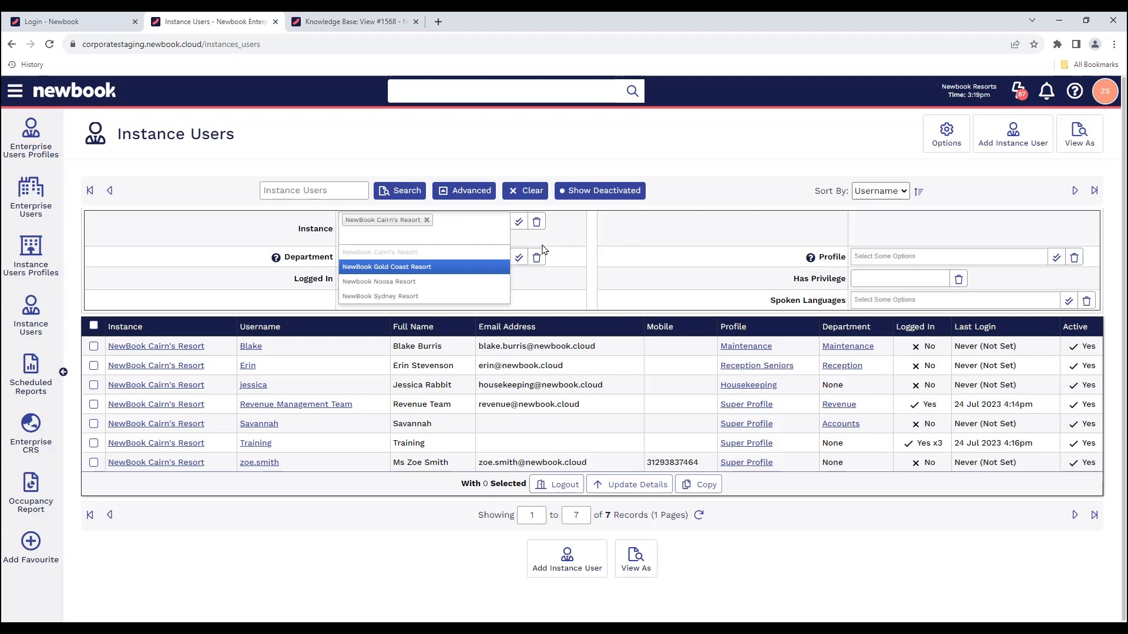
click(93, 346)
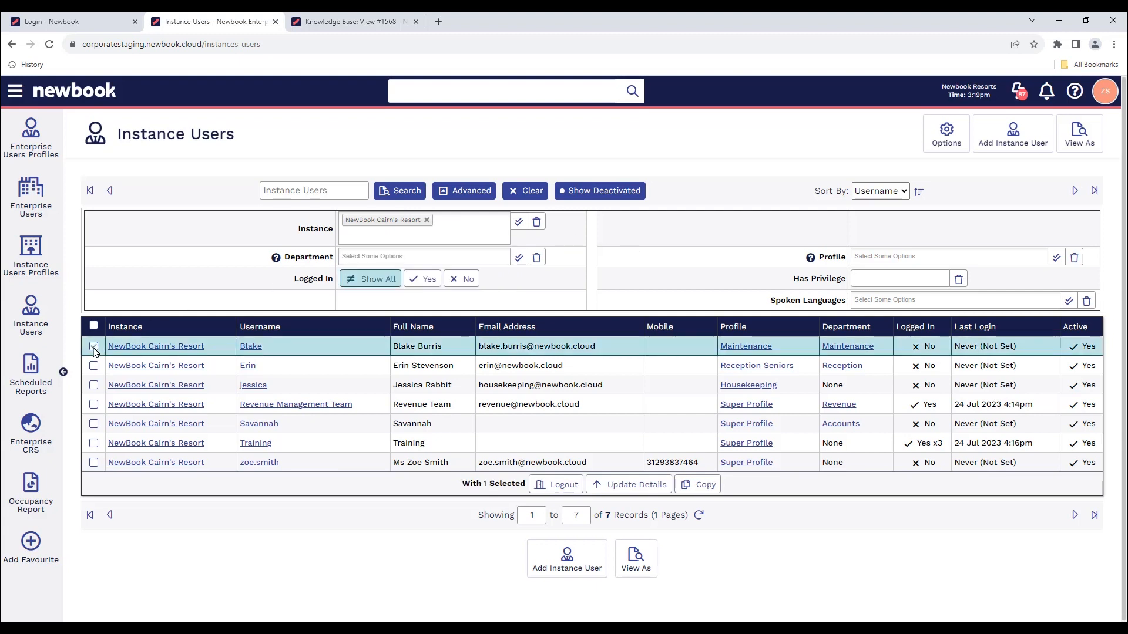
click(636, 558)
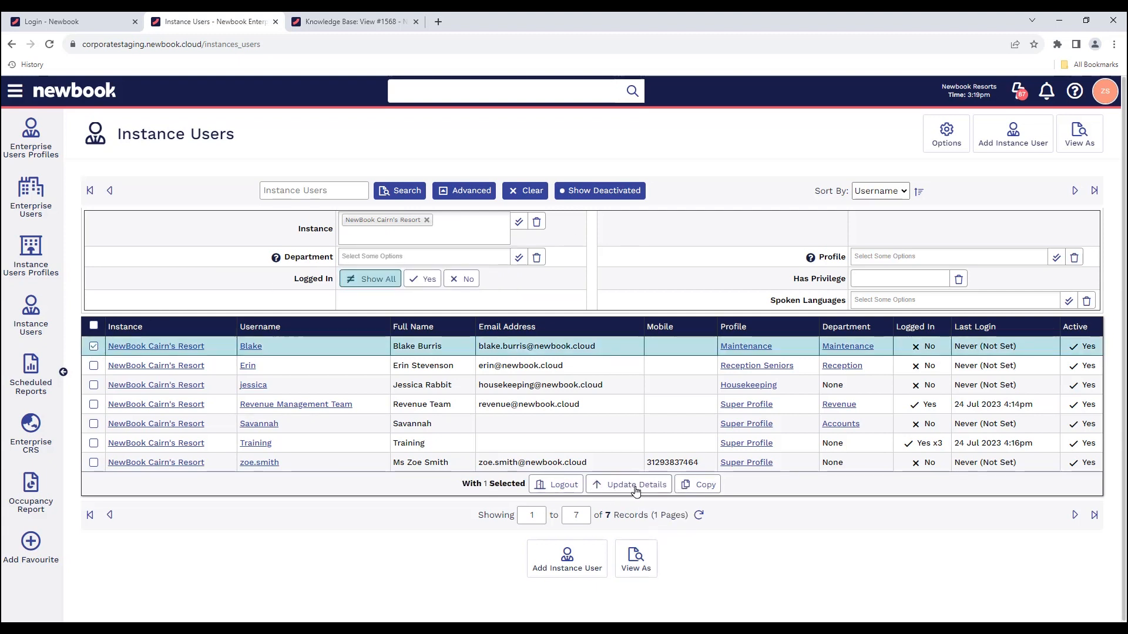
click(637, 487)
double_click(368, 206)
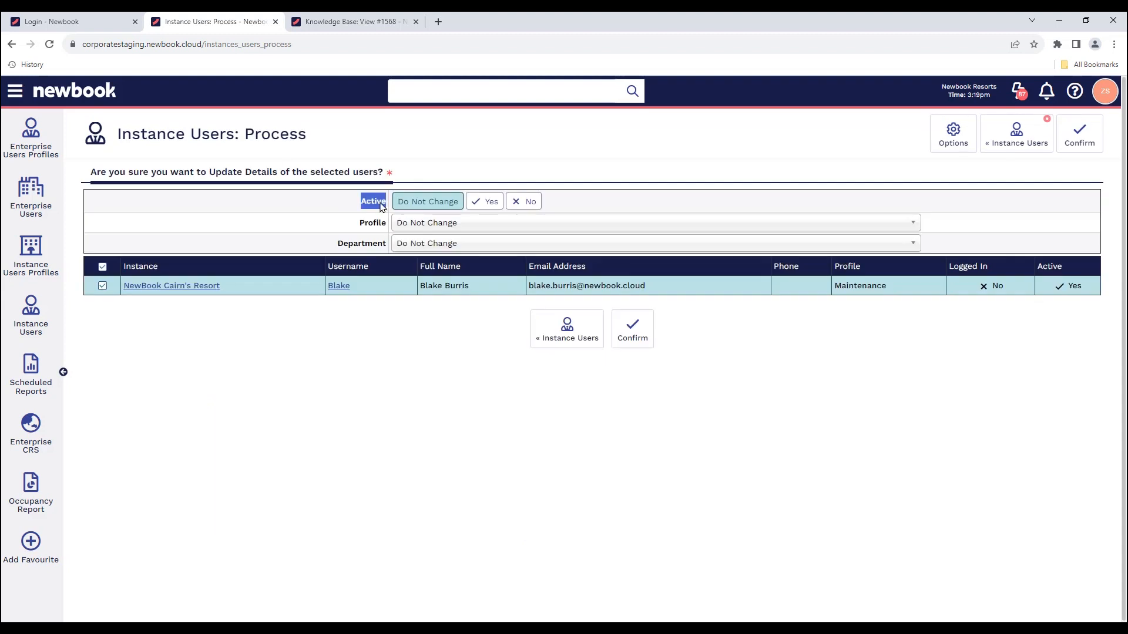
click(525, 201)
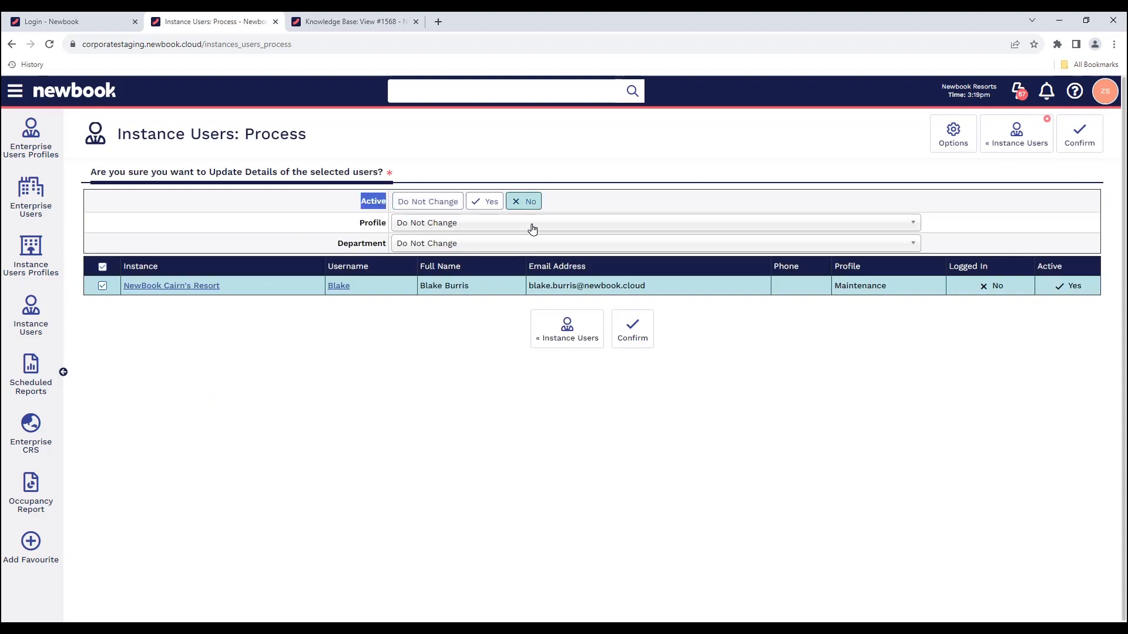
click(630, 330)
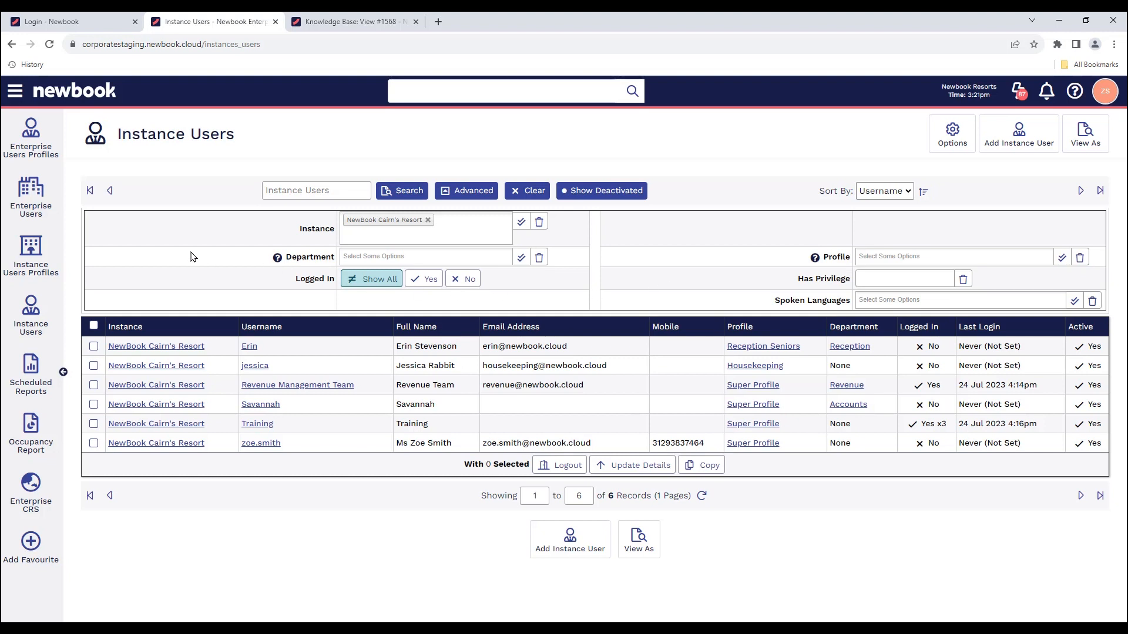
Step: Search the menu for "enter" and open the Enterprise Users page
click(22, 92)
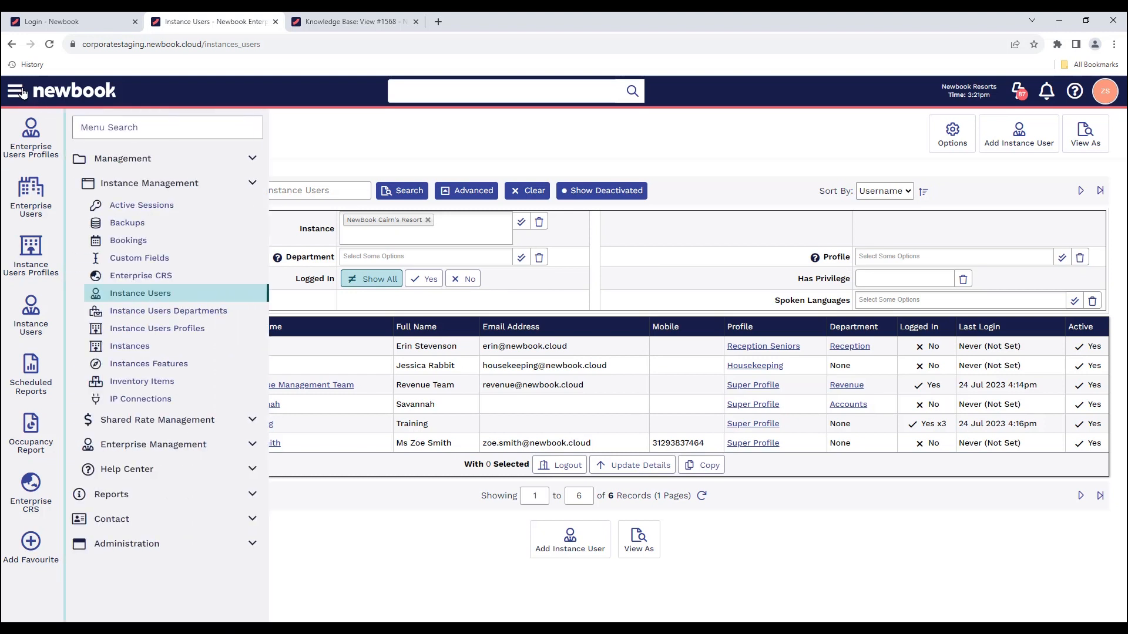
text(enter)
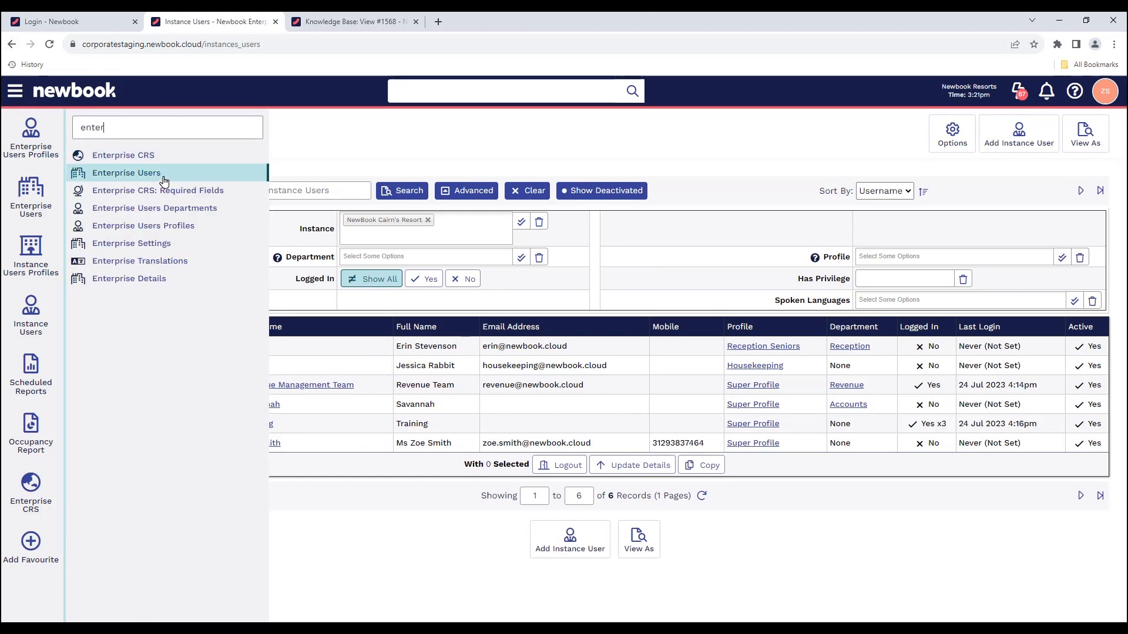
click(164, 173)
drag(119, 138, 280, 144)
click(279, 143)
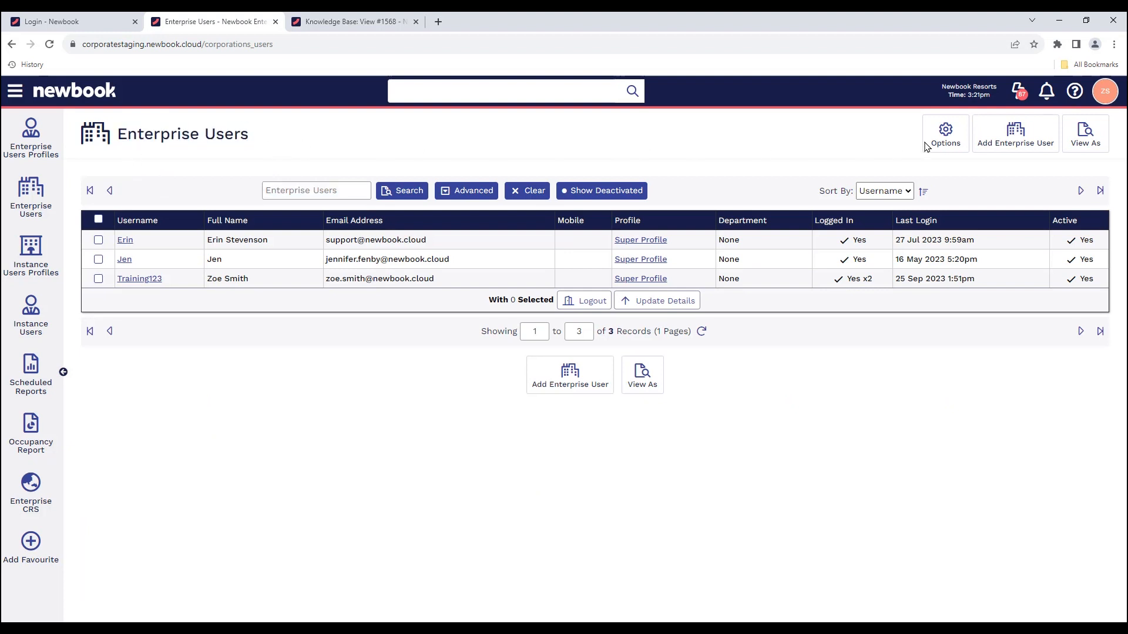
Step: Start adding an enterprise user for Newbook Resorts and examine the Username field and the available Profile options
click(1022, 145)
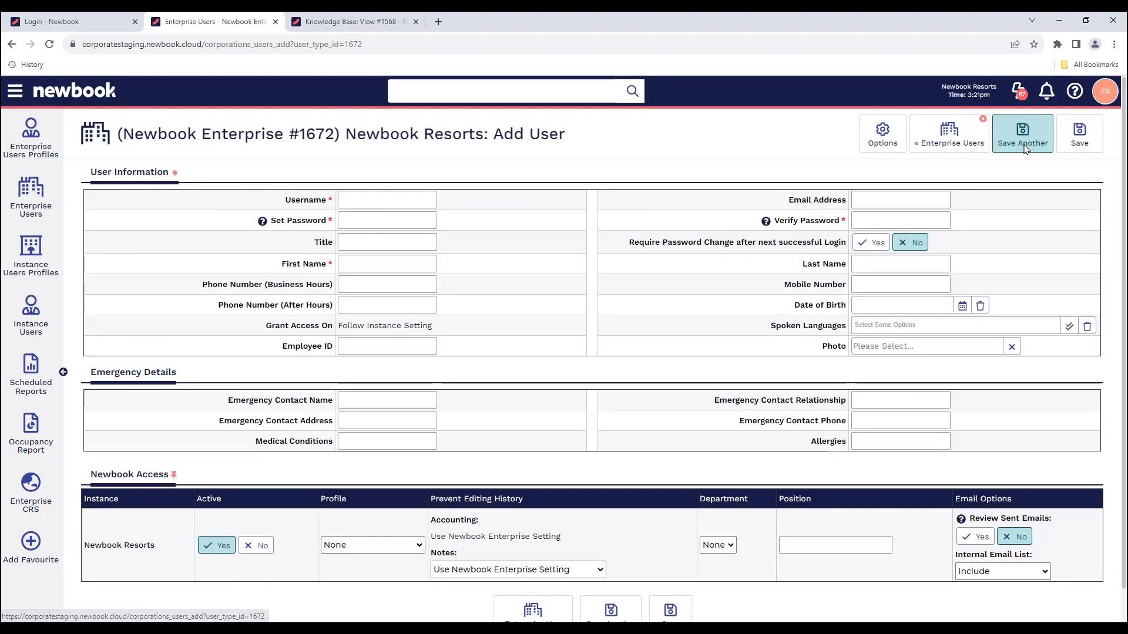
drag(268, 201, 344, 198)
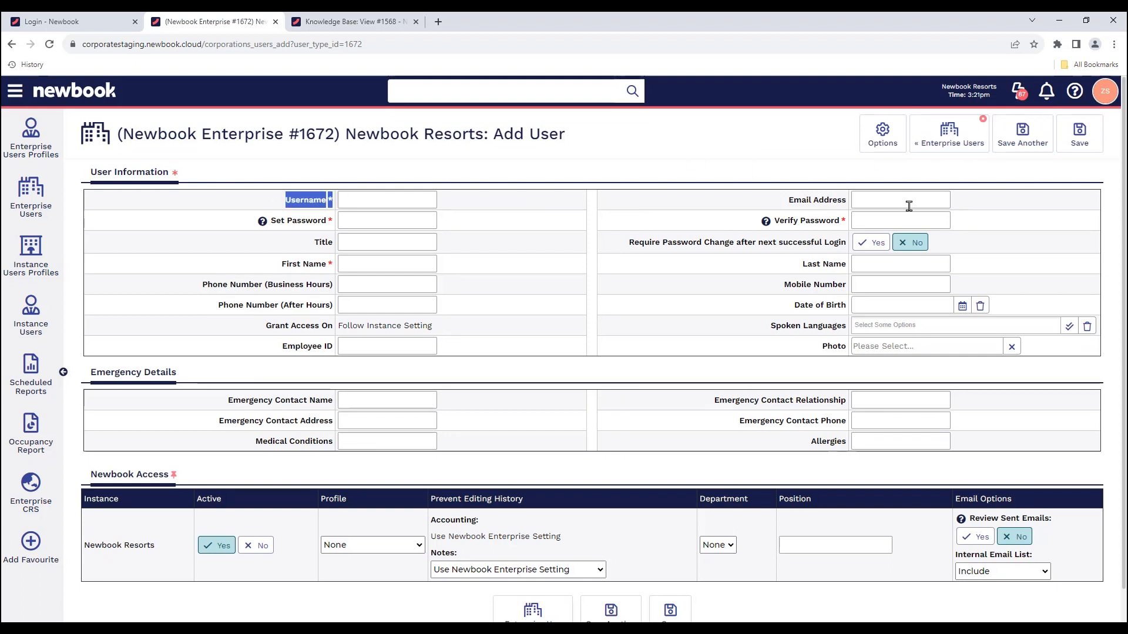
click(367, 545)
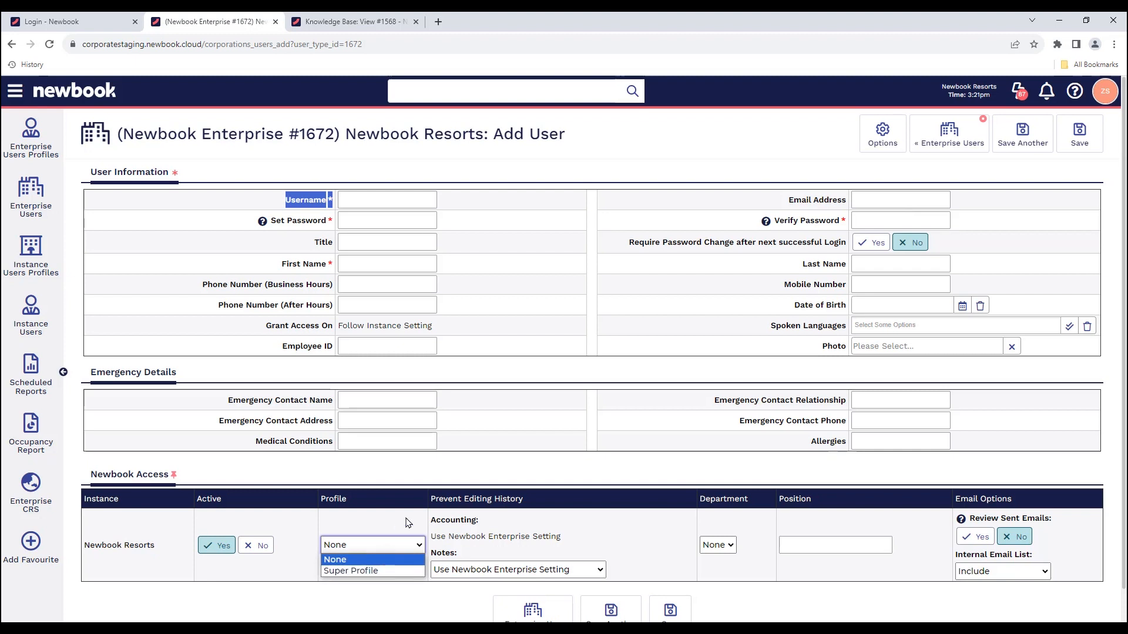
click(482, 473)
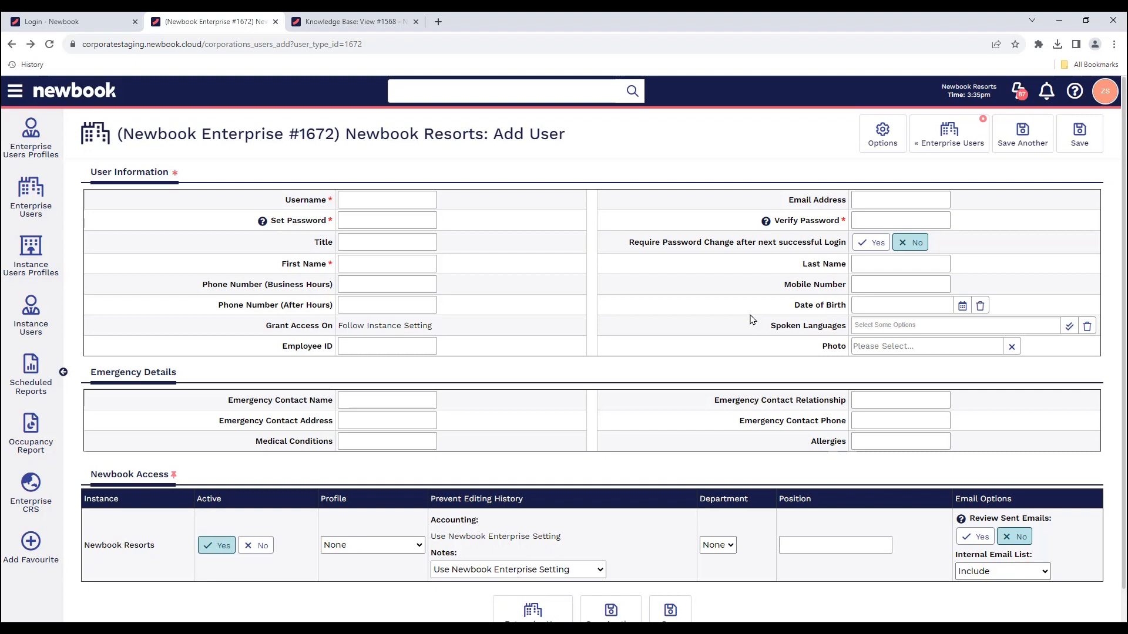
Step: Search the menu for "staying" and open the Bookings Staying Report
click(16, 90)
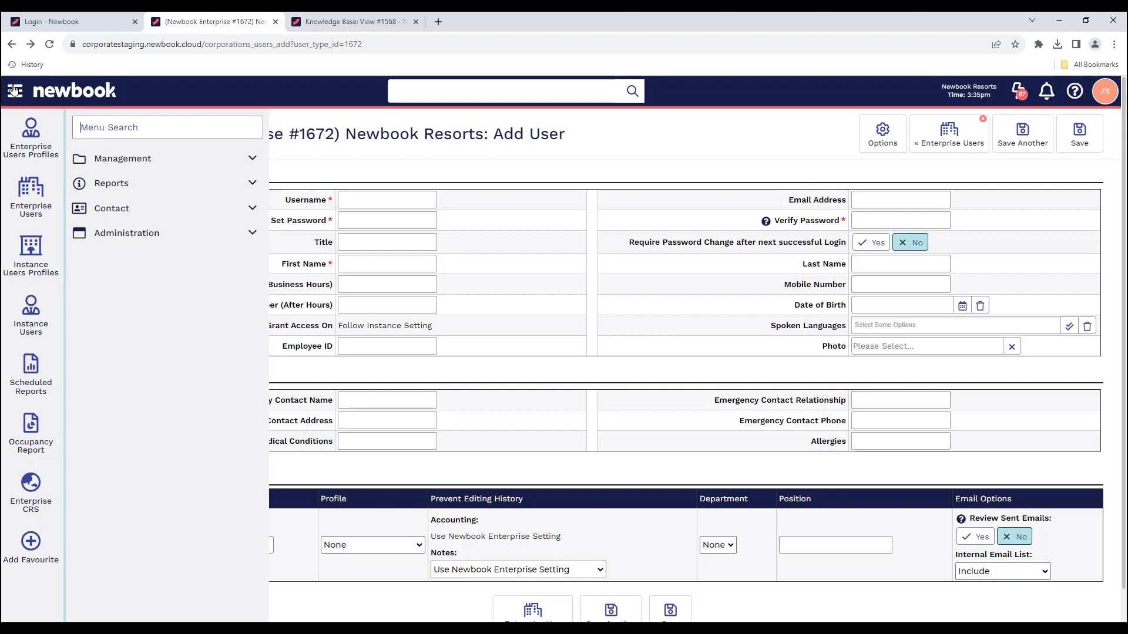
text(staying)
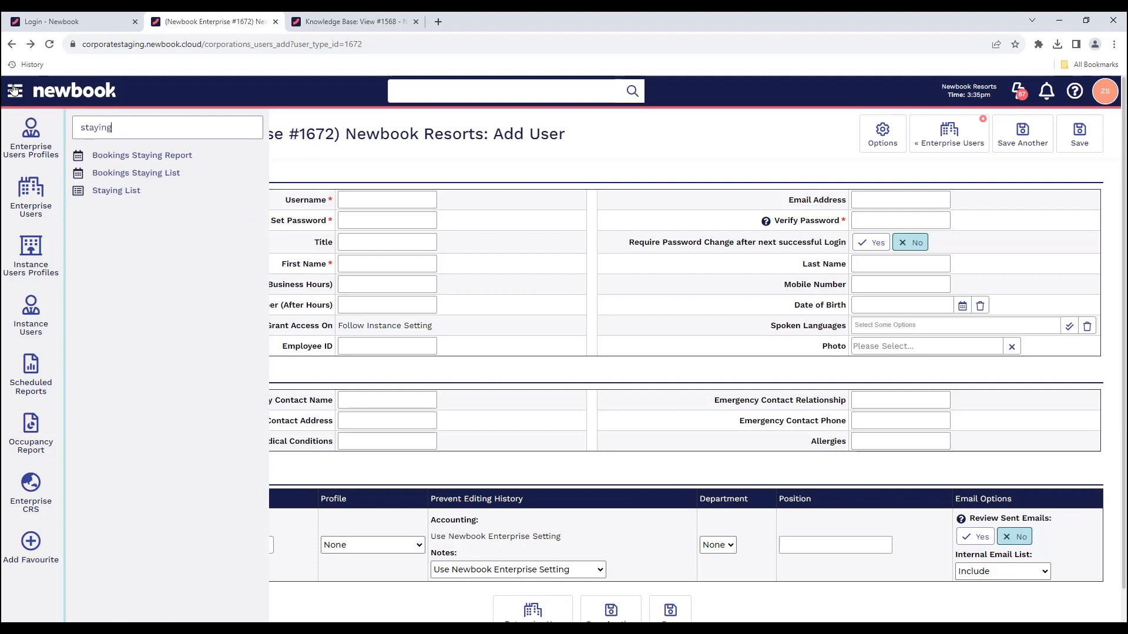
click(197, 160)
drag(118, 135, 355, 132)
click(366, 154)
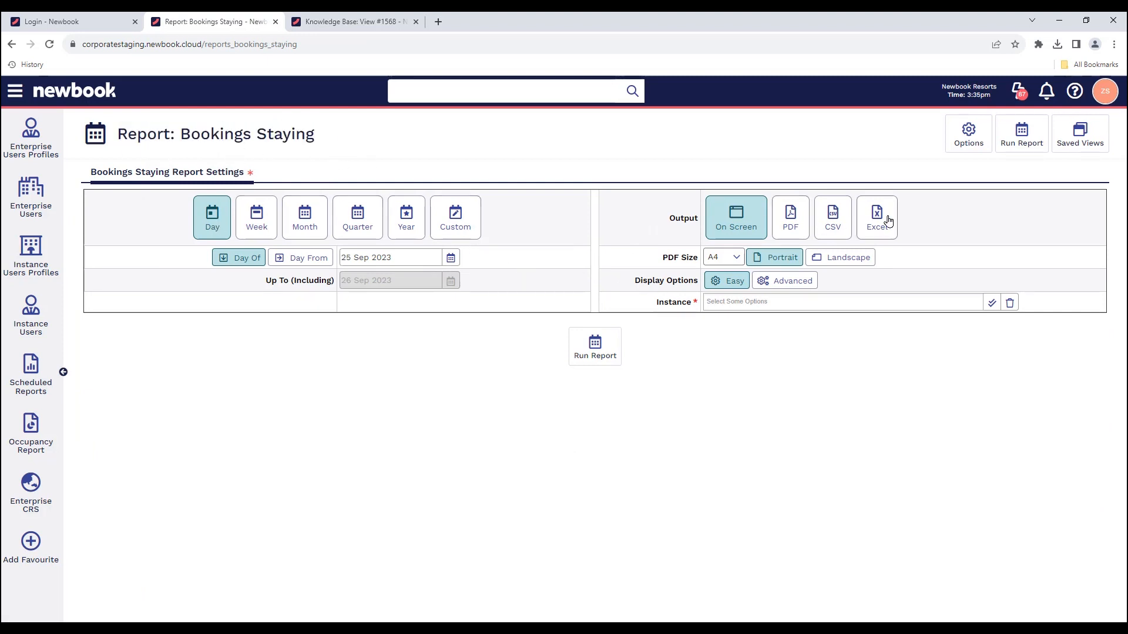
Step: Run the Bookings Staying report for the quarter of 25 Sep 2023 with Advanced display options and all four resort instances
click(356, 219)
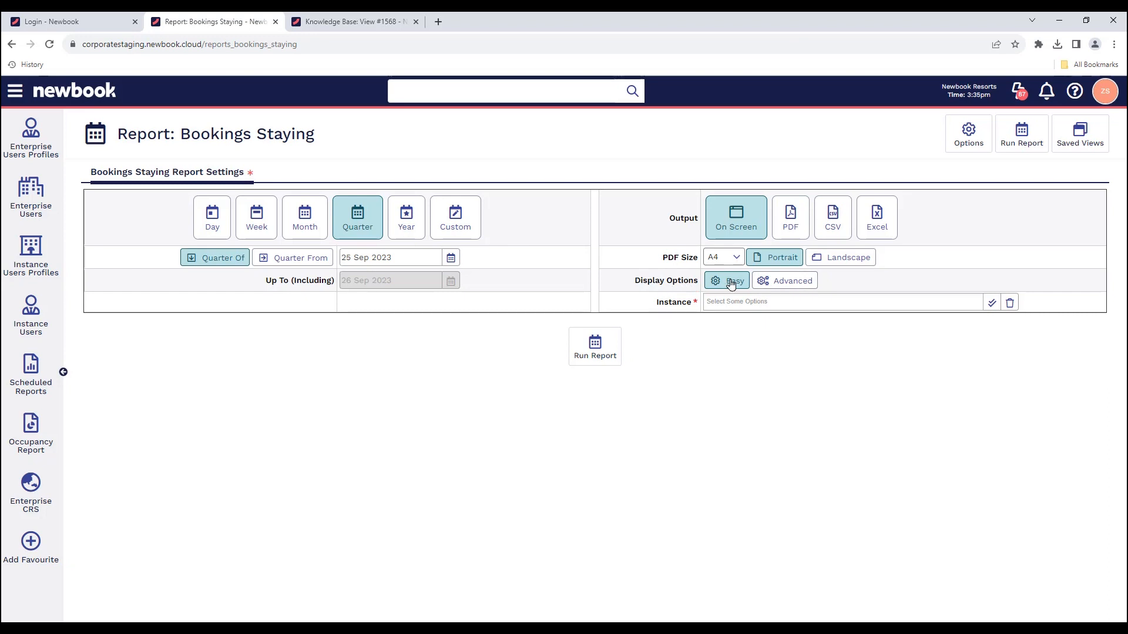
click(797, 283)
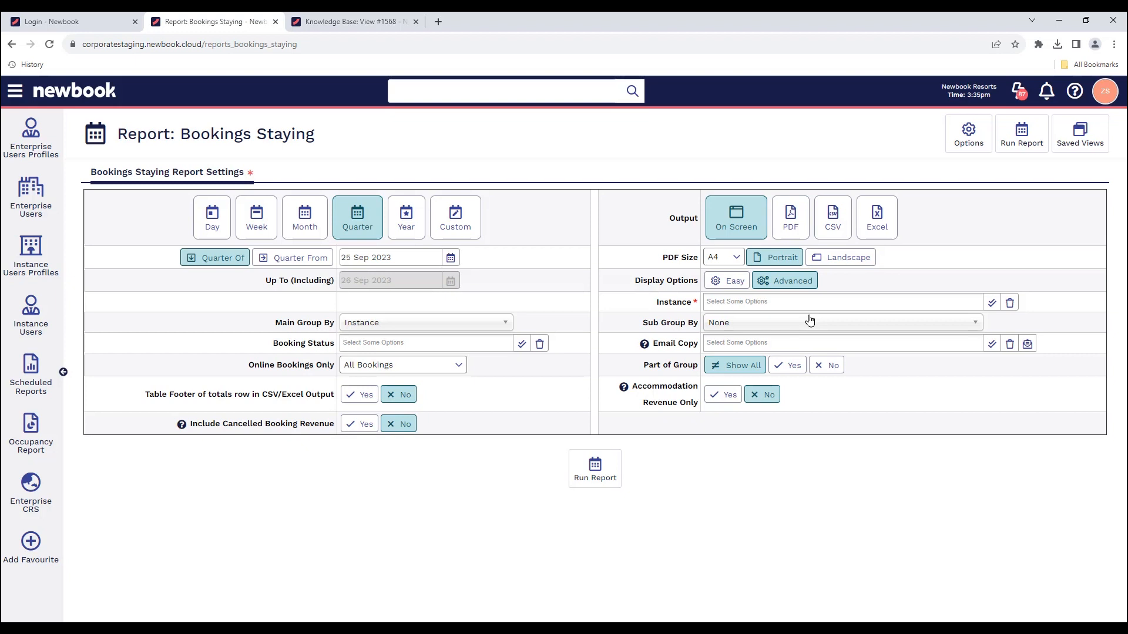
drag(653, 309, 689, 309)
click(734, 300)
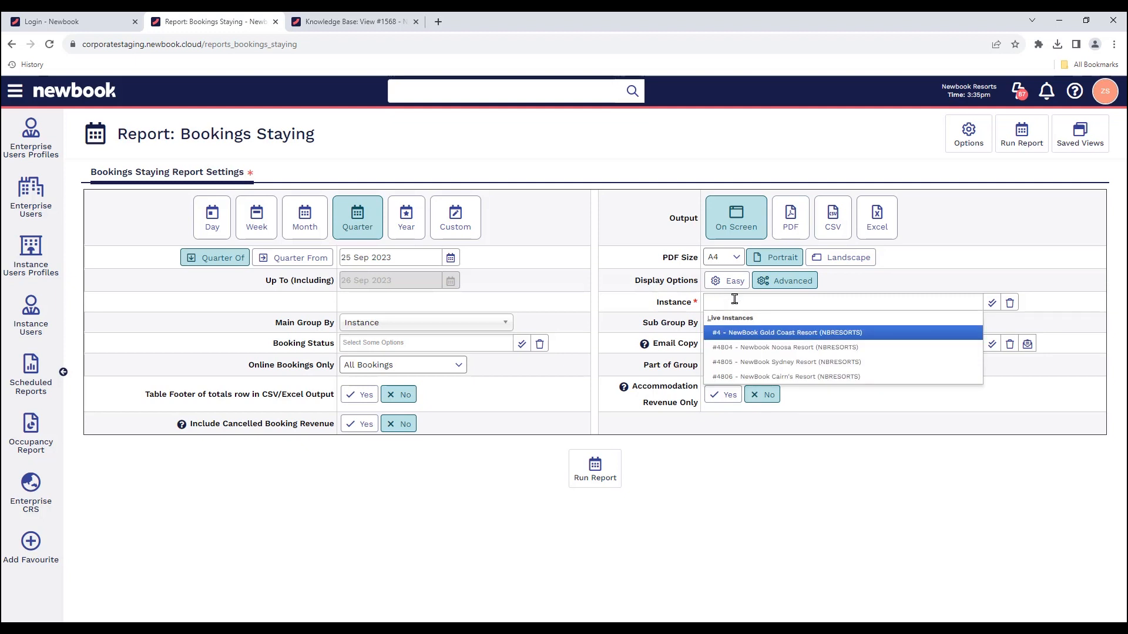
click(992, 303)
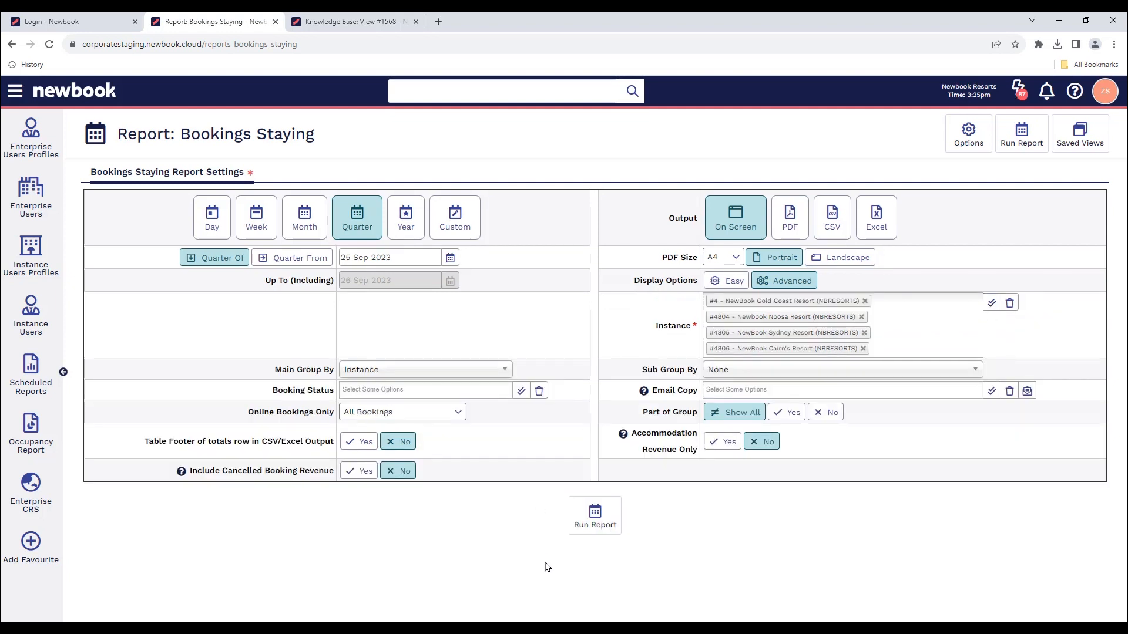
click(595, 516)
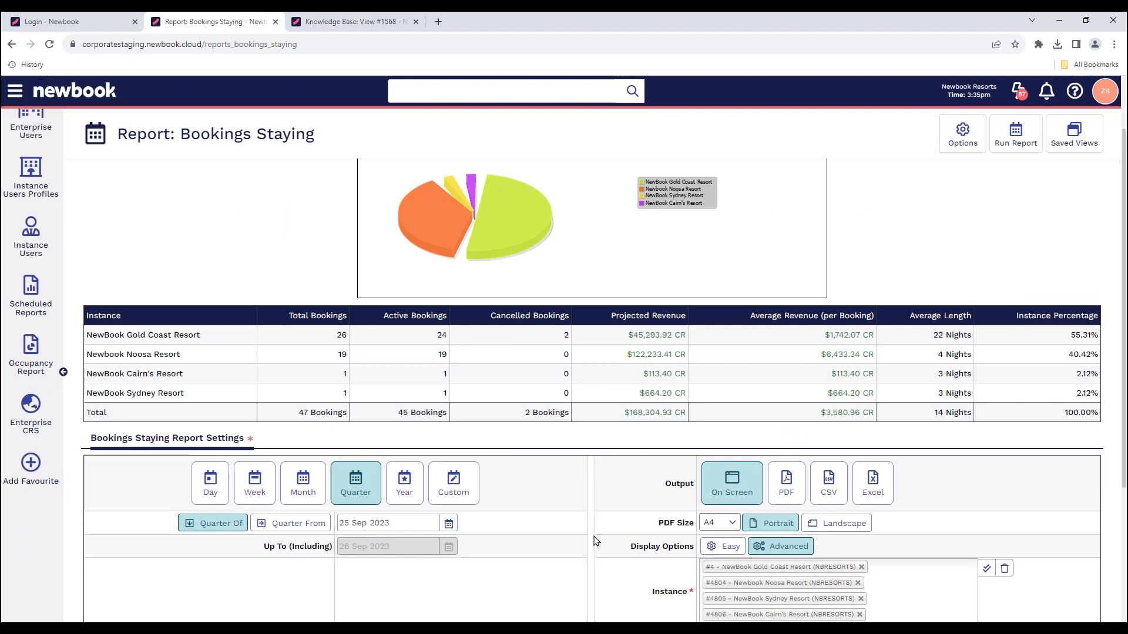
Step: Review the Bookings Staying results for each resort instance, including the average revenue per booking
scroll(594, 540, up, 2)
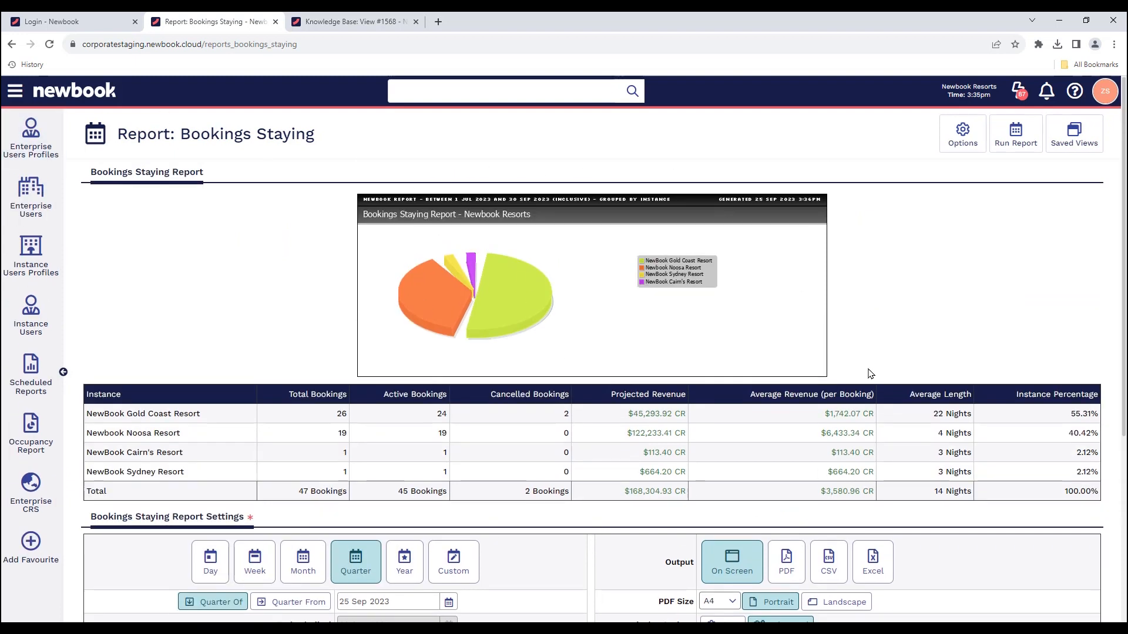
drag(86, 414, 196, 429)
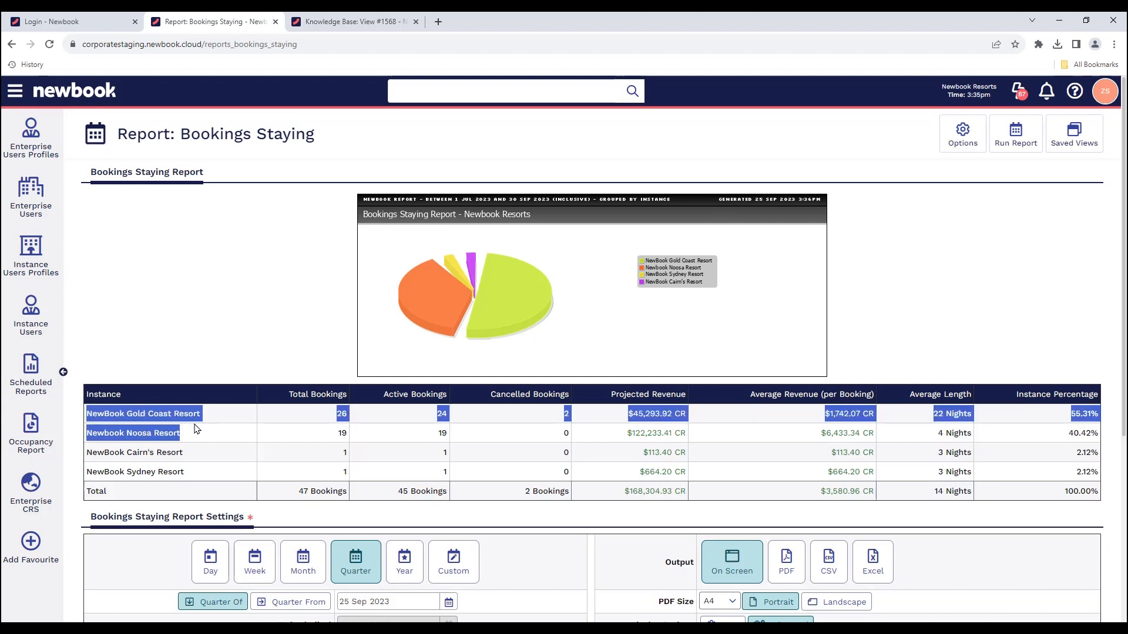
drag(104, 435, 191, 472)
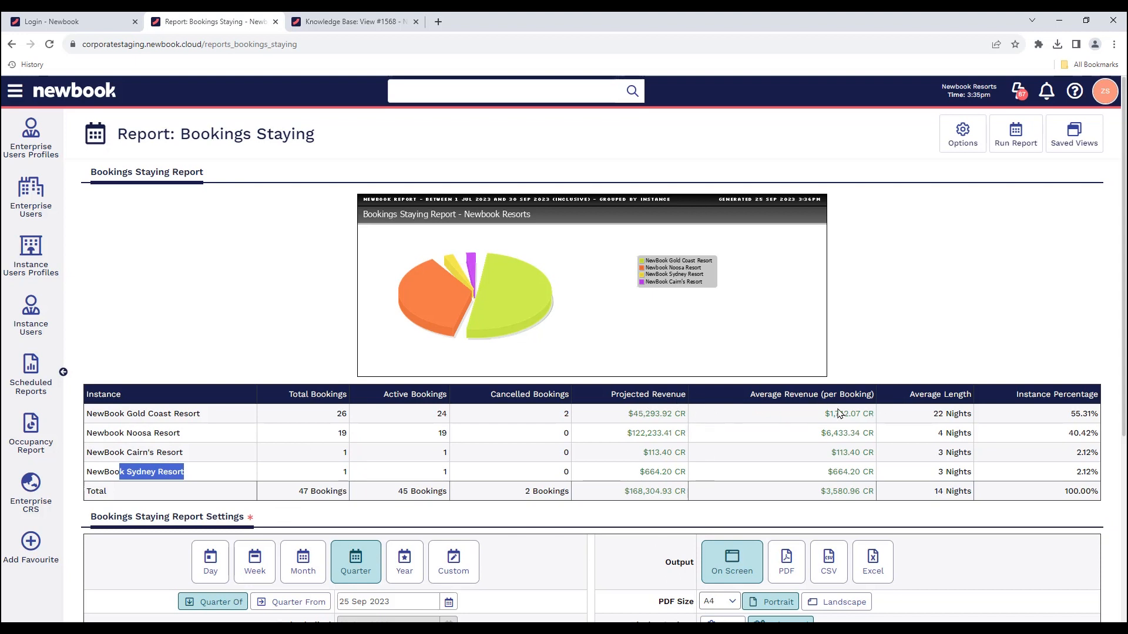
click(766, 399)
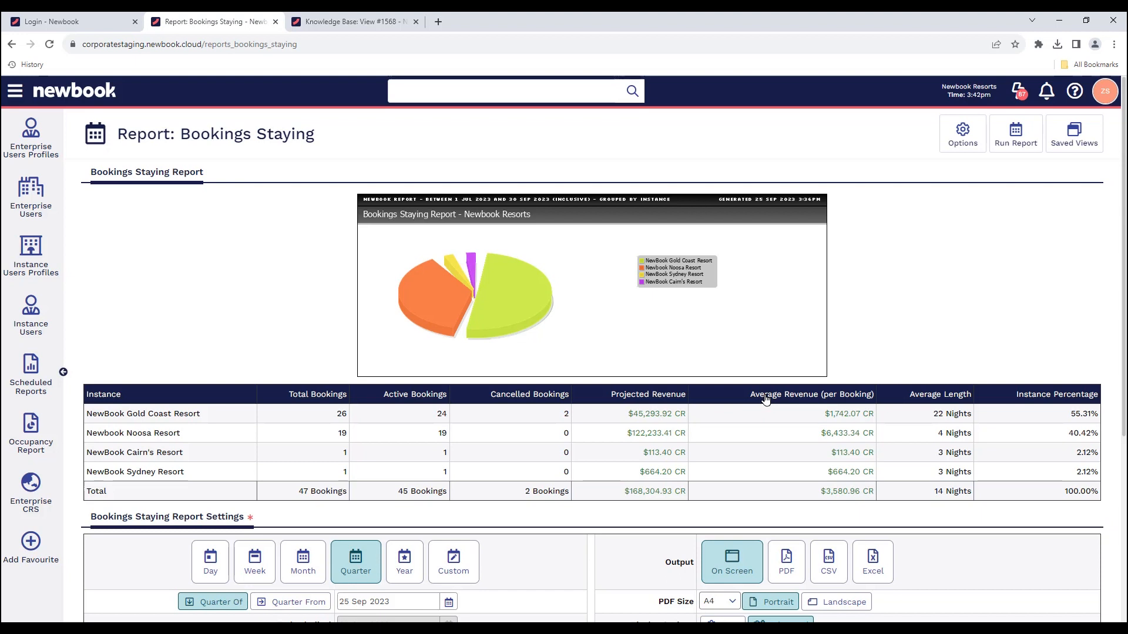
Step: Save the current report settings as a saved view named "QTR Property Bookings"
click(1077, 143)
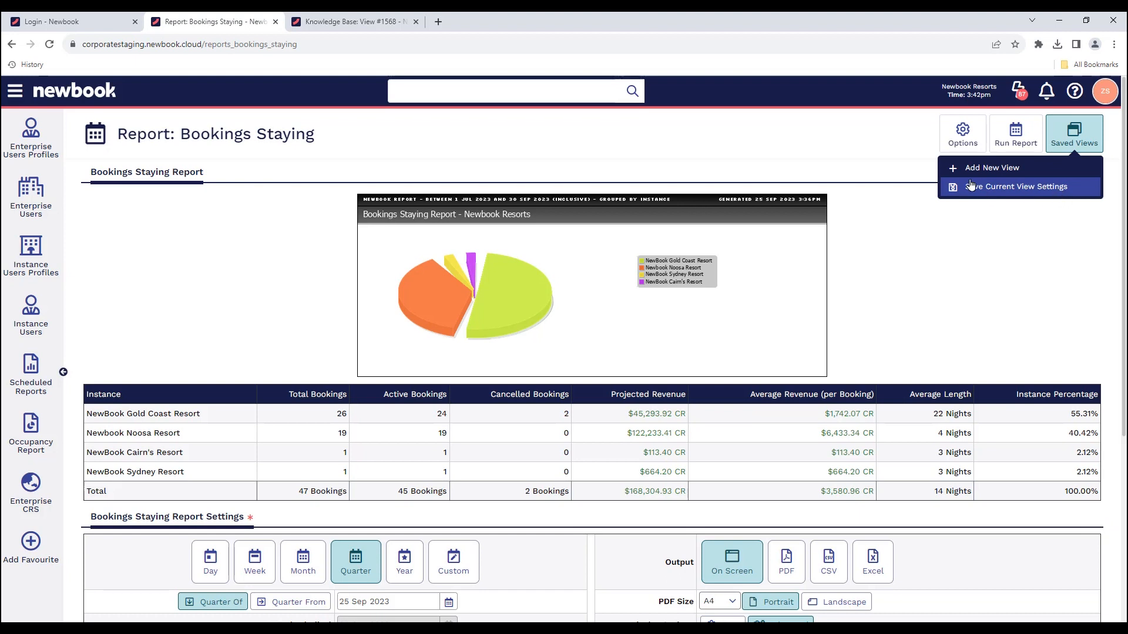
click(1013, 186)
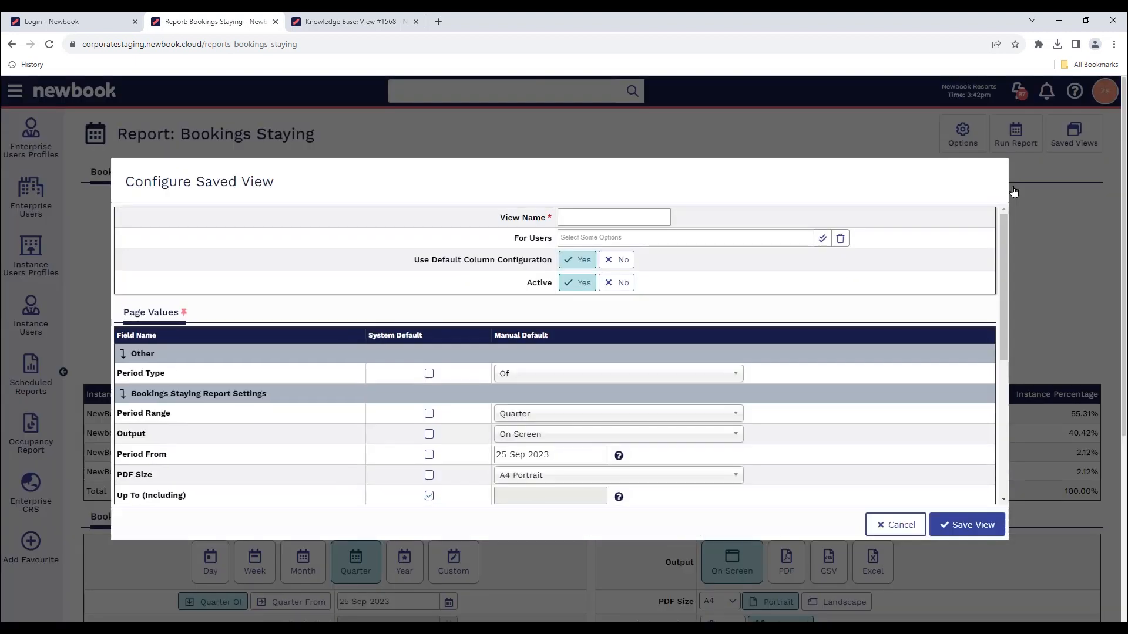
drag(493, 218, 582, 214)
click(583, 215)
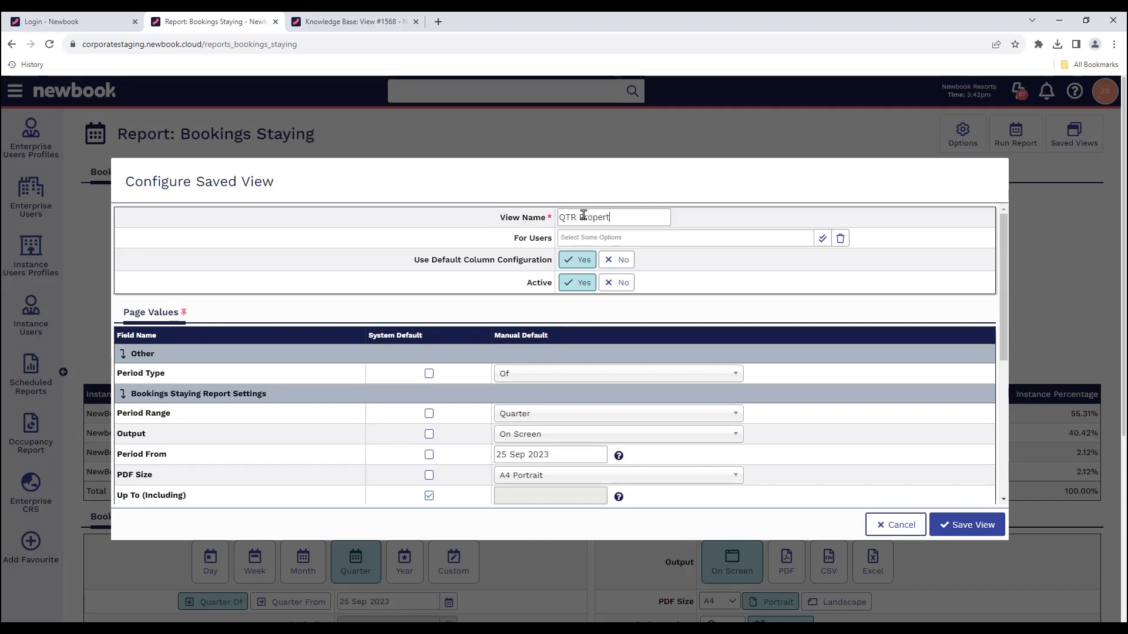
text(QTR Property Bookings)
click(969, 525)
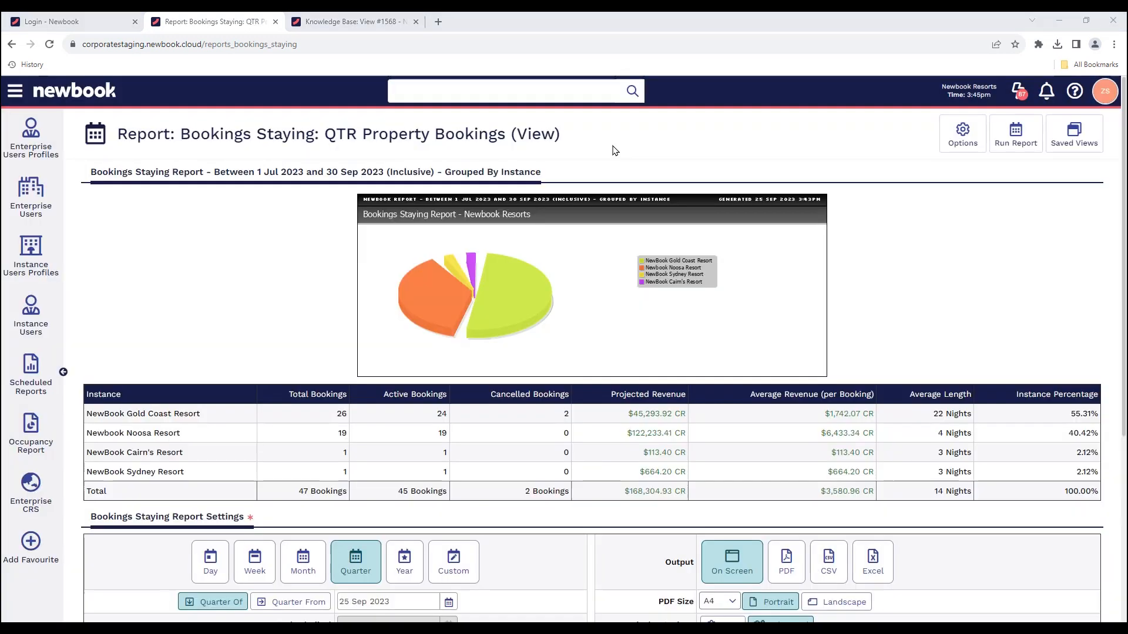
Step: Check the report title and the saved views list for the QTR Property Bookings view and its edit option
drag(547, 133, 310, 131)
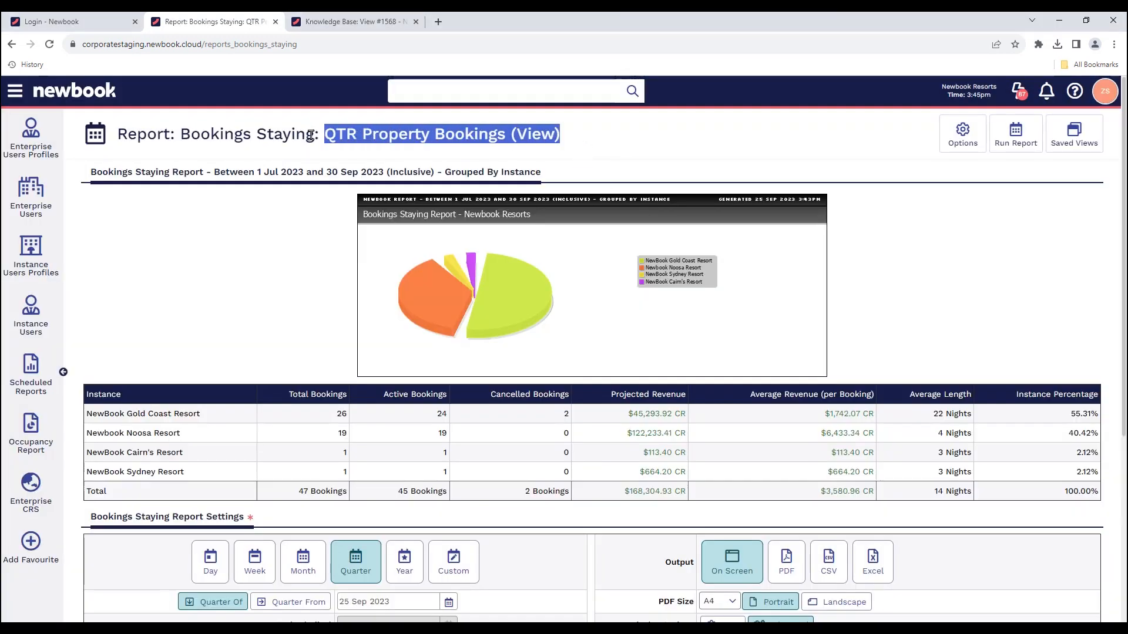
click(311, 136)
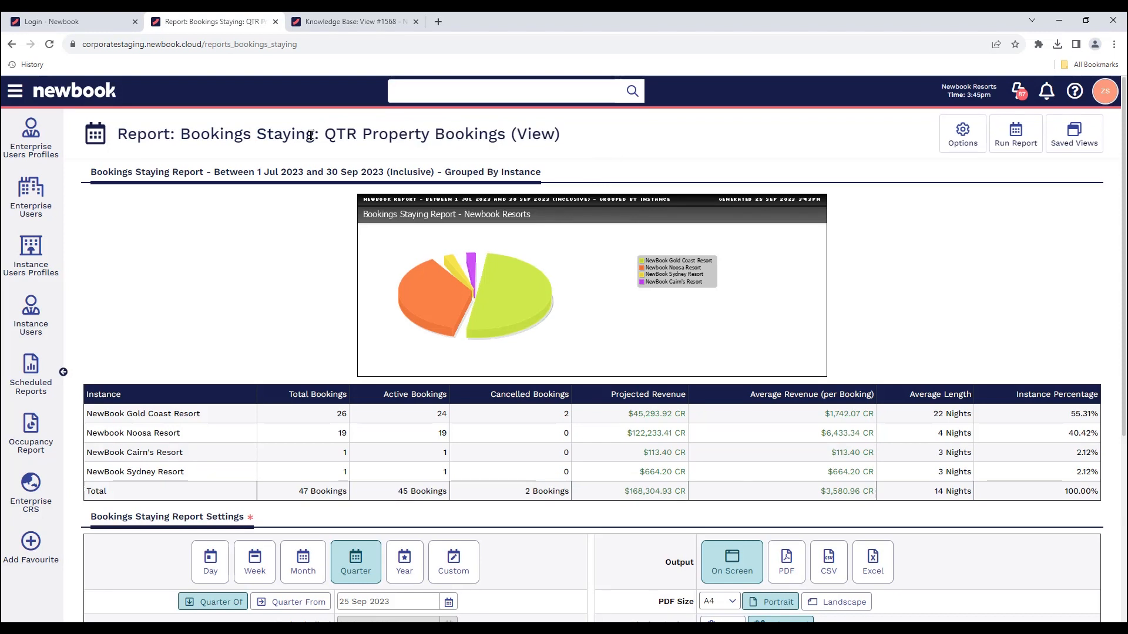
click(1074, 134)
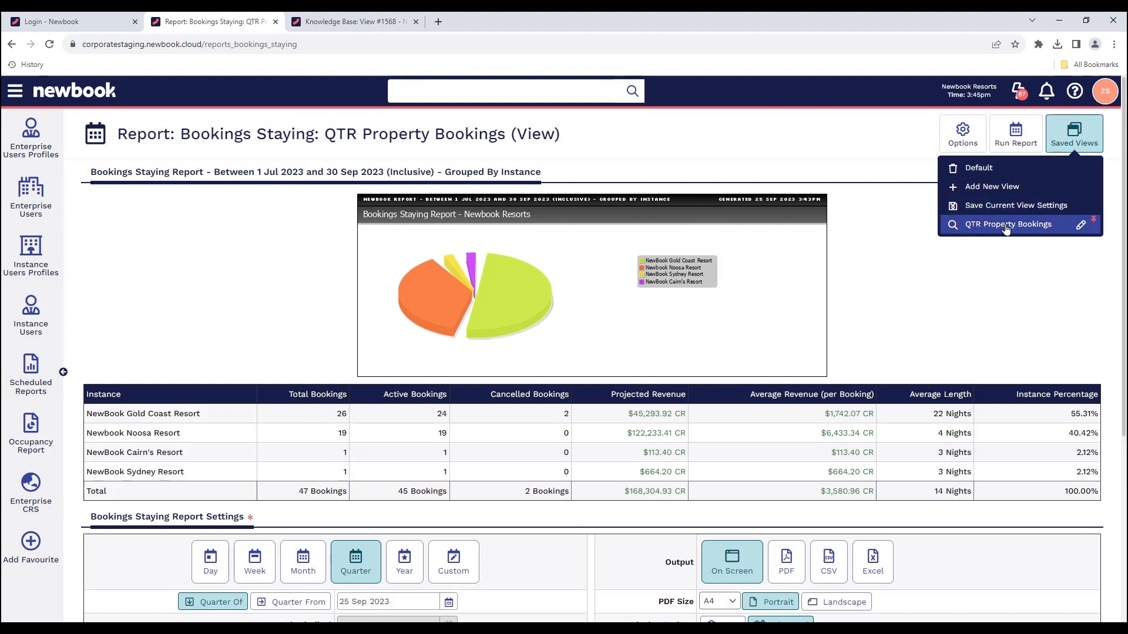
click(1080, 226)
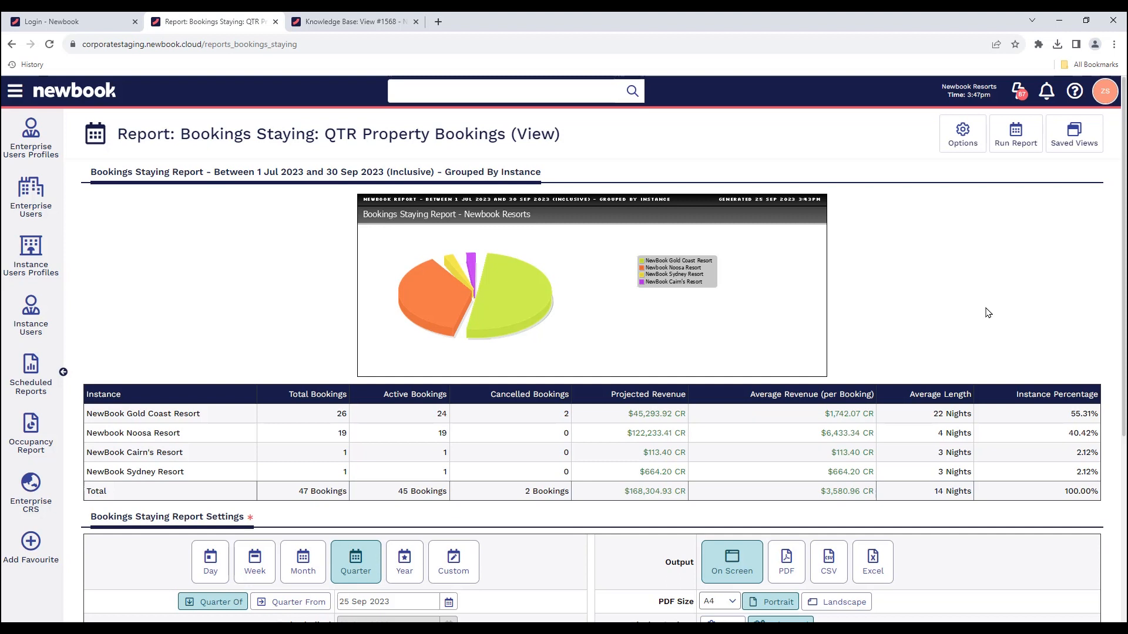
Step: Open the Knowledge Base help for the Bookings Staying report
click(1074, 91)
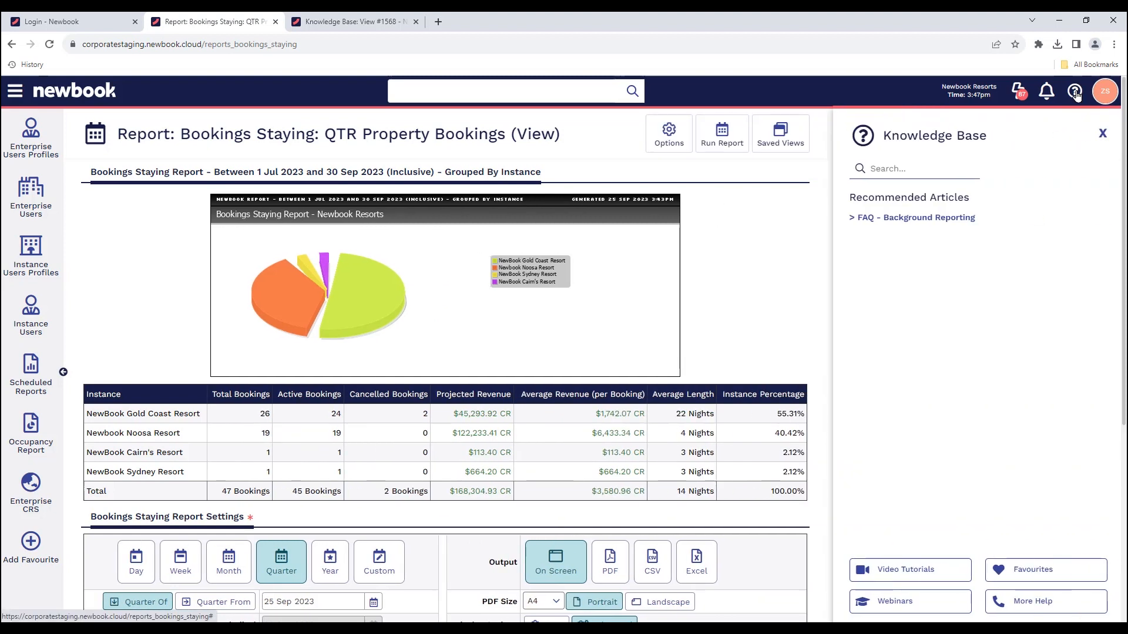